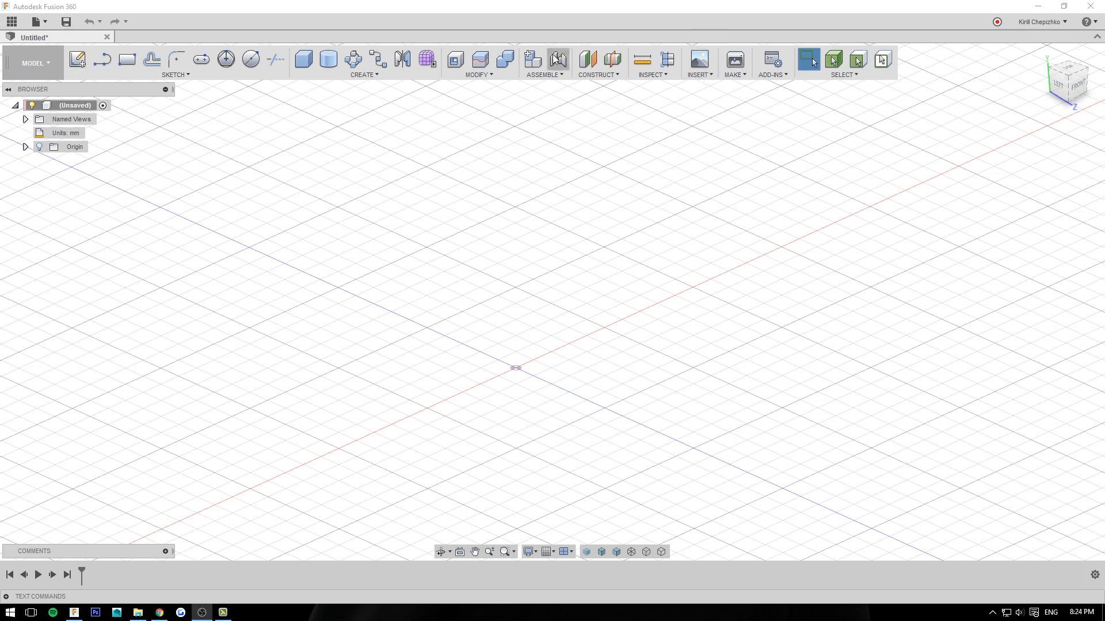
click(394, 81)
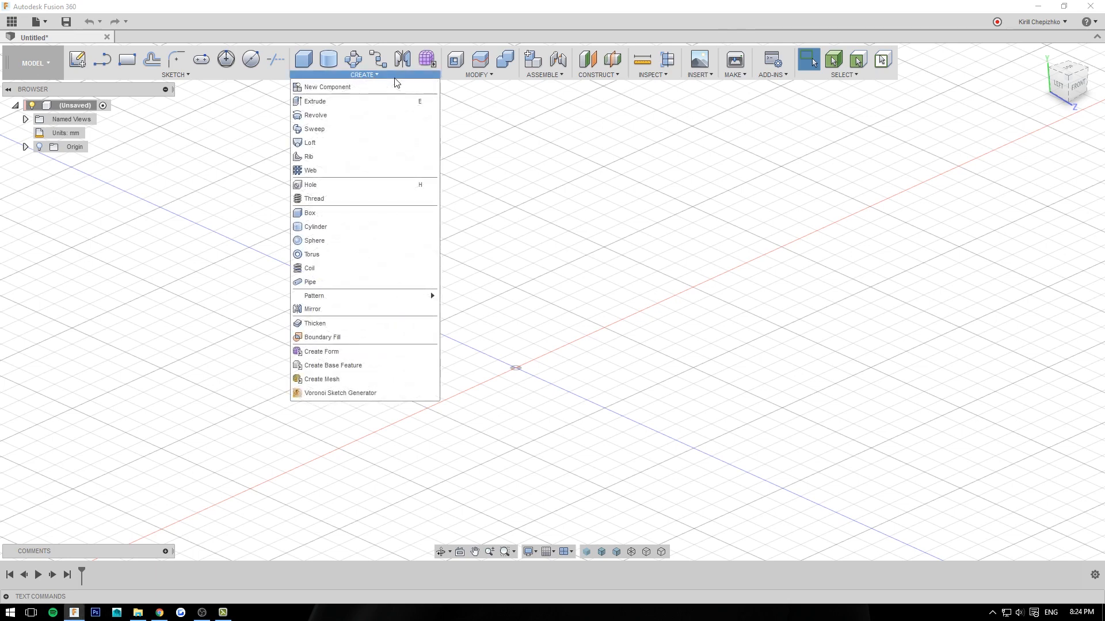
click(324, 130)
drag(1086, 83, 1078, 87)
middle_drag(606, 198, 634, 180)
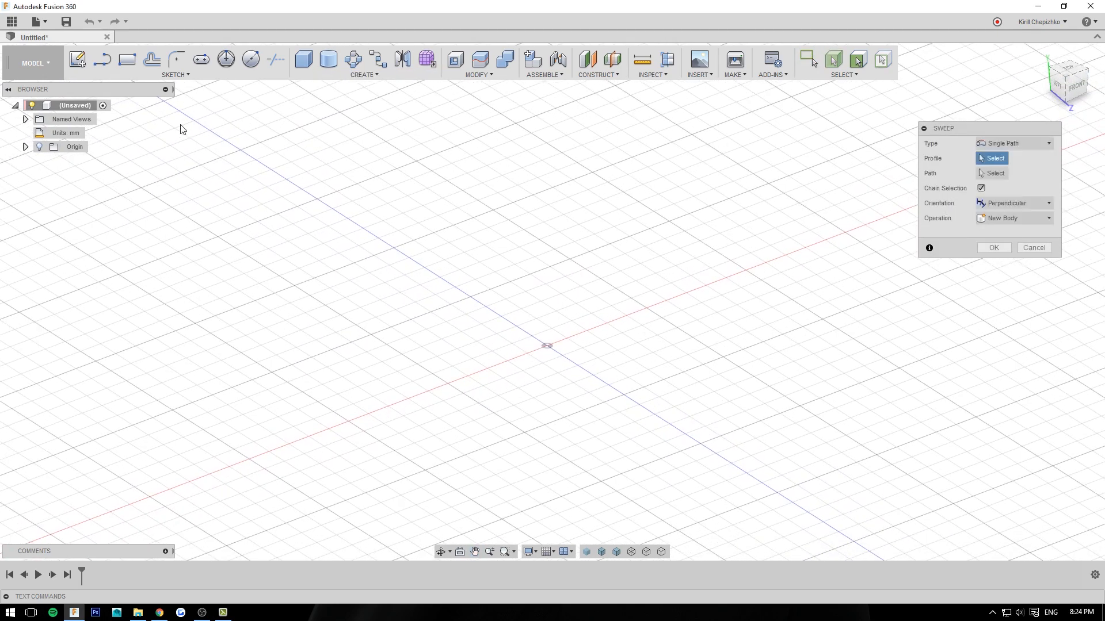
Sketch a horizontal line about 5.6 mm long above the origin on the left (YZ) plane
click(102, 60)
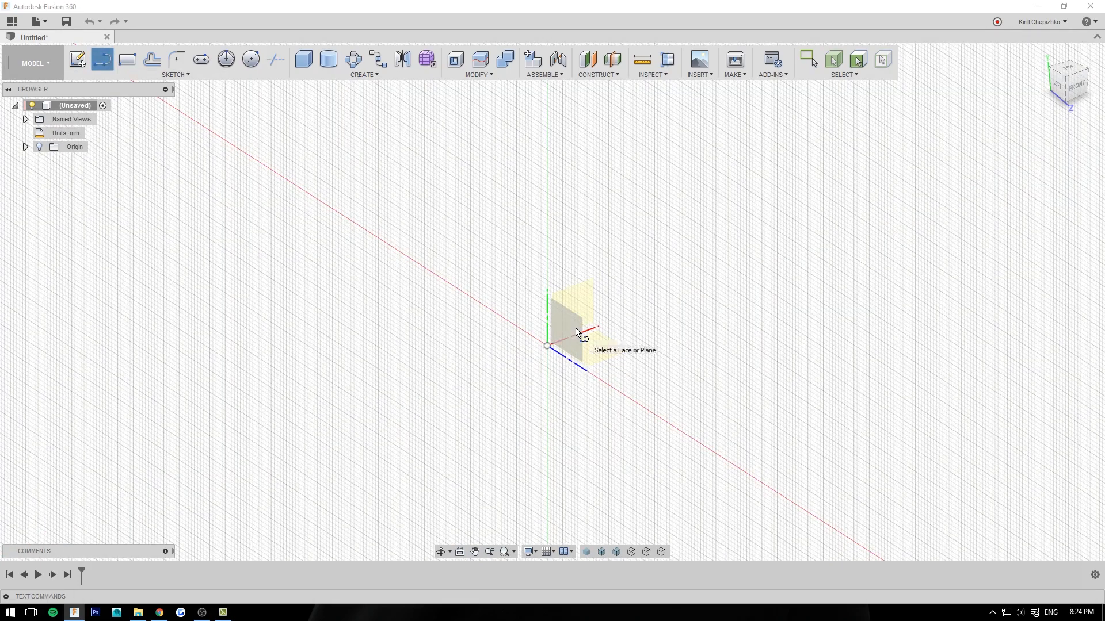
click(577, 333)
click(395, 257)
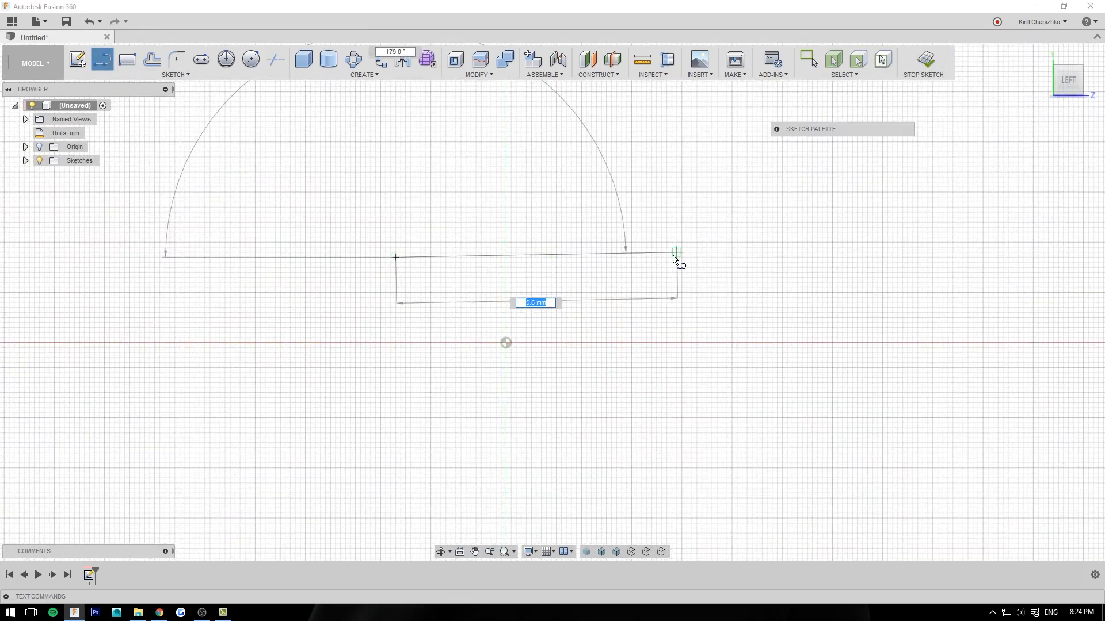
click(676, 257)
right_click(676, 253)
click(613, 251)
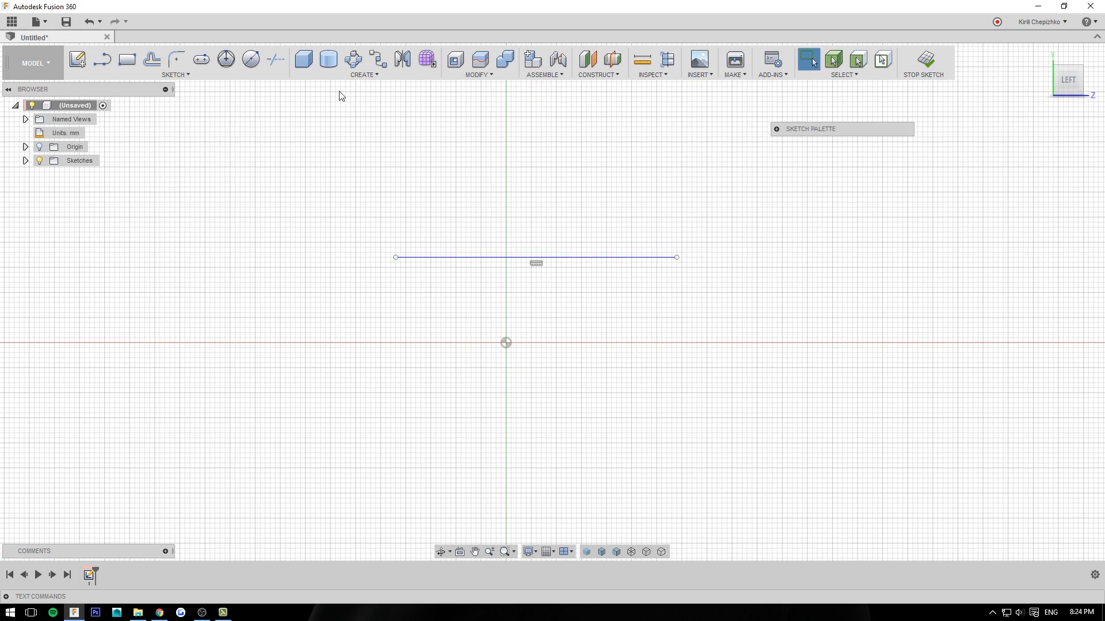
Draw an open, wavy six-point spline below the straight line, dipping under the horizontal axis in the middle
click(185, 76)
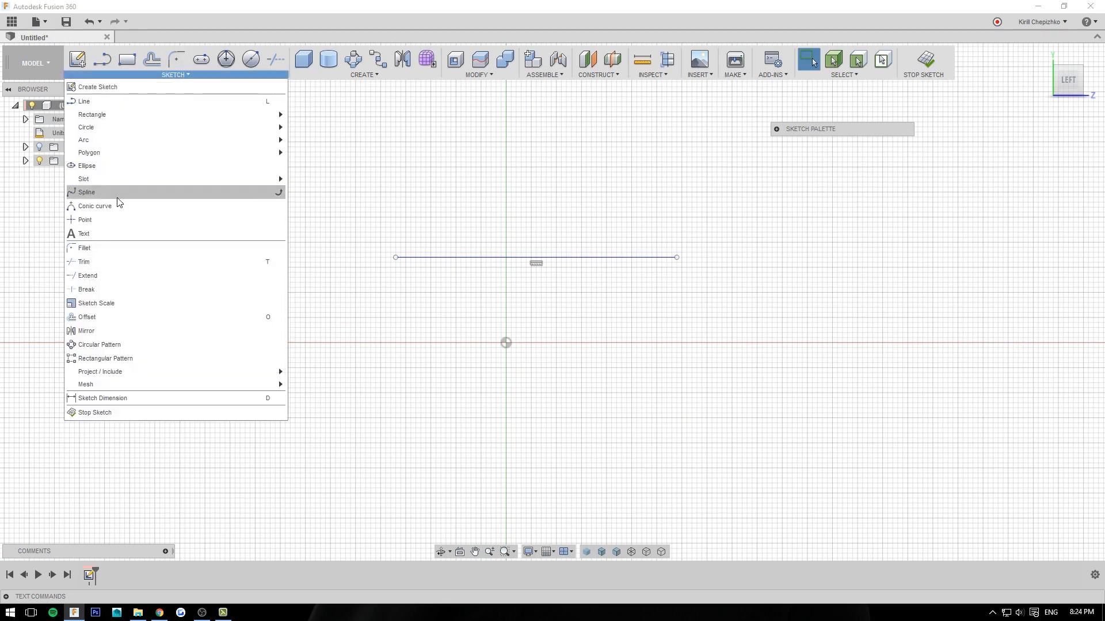
click(92, 192)
click(376, 312)
click(456, 308)
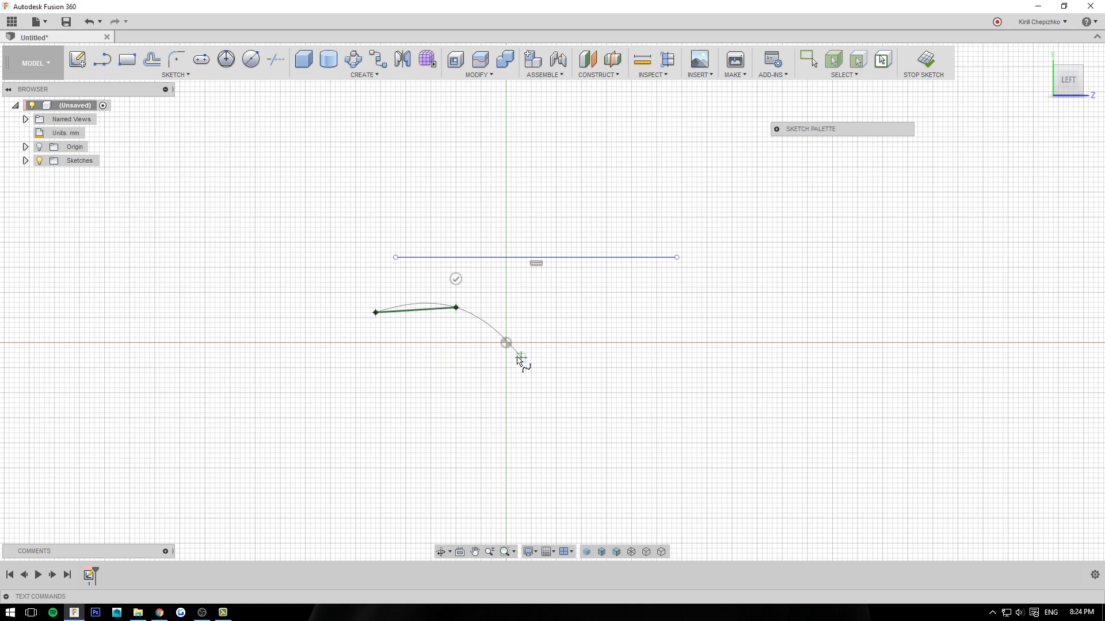
click(521, 357)
click(617, 343)
click(646, 305)
right_click(700, 297)
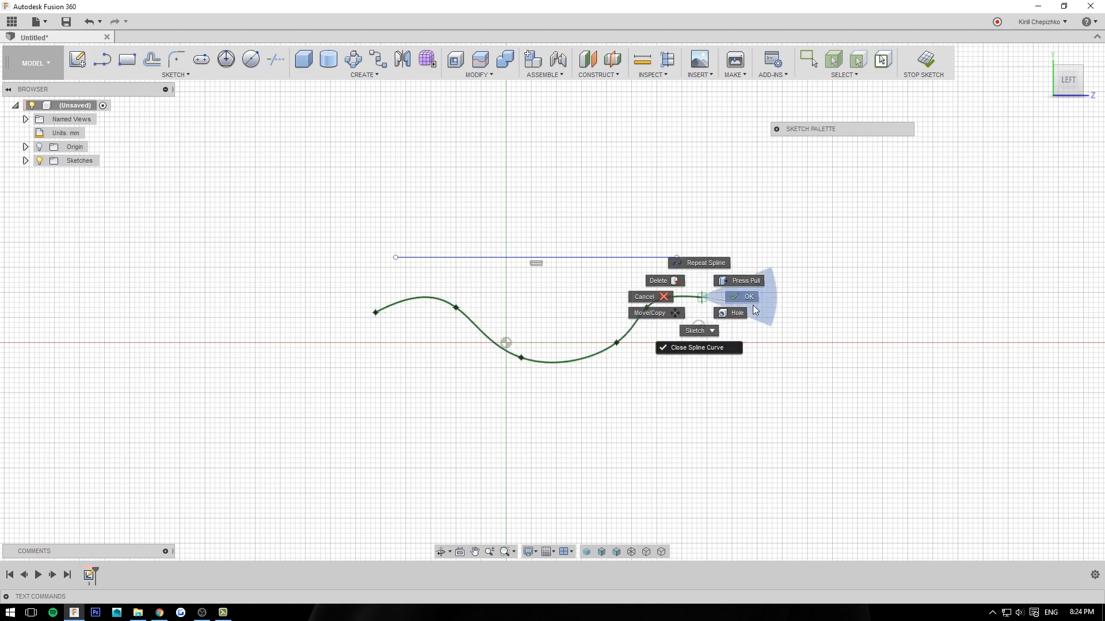
click(755, 310)
Move the spline's third point -1.2 mm in Z, out of the sketch plane, to make the curve three-dimensional
mouse_move(1071, 99)
mouse_down()
mouse_move(1030, 127)
mouse_move(1038, 122)
mouse_up()
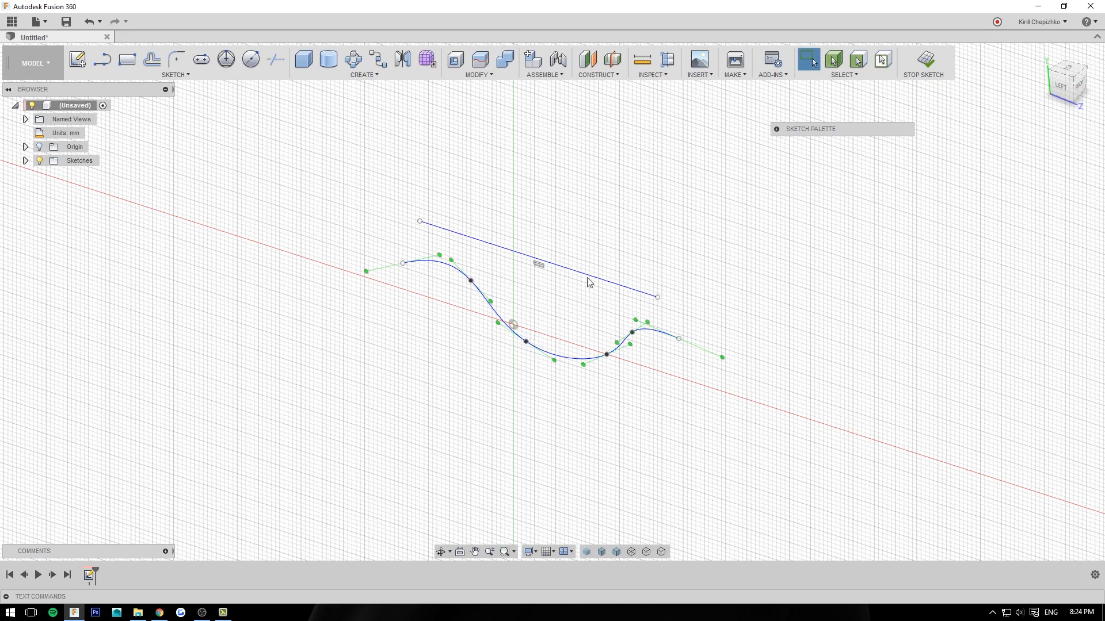
right_click(525, 340)
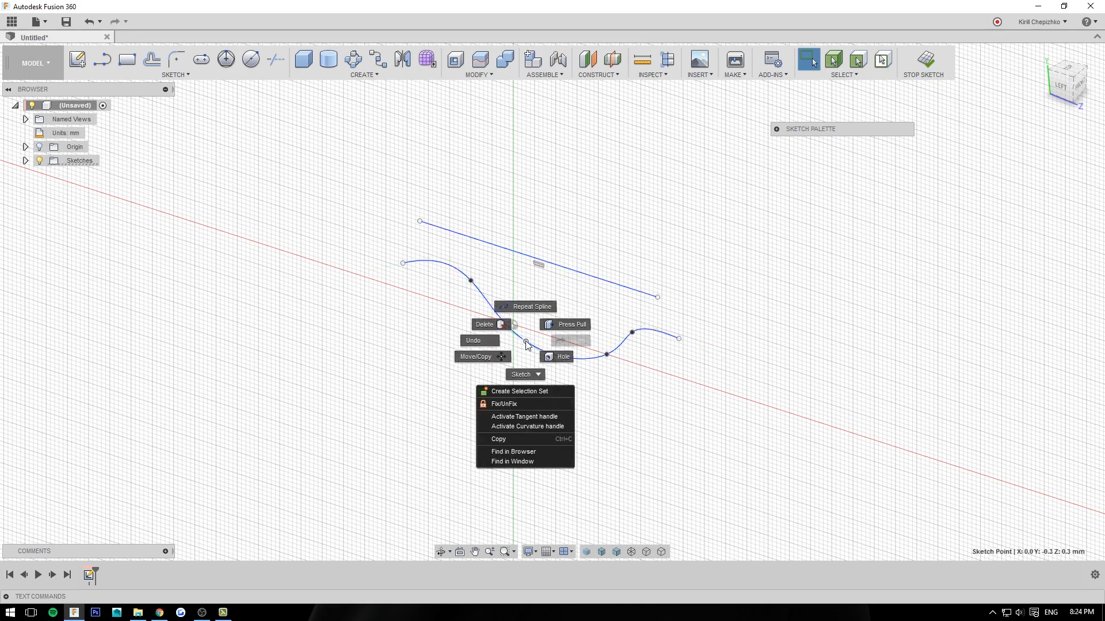
click(481, 355)
click(1076, 89)
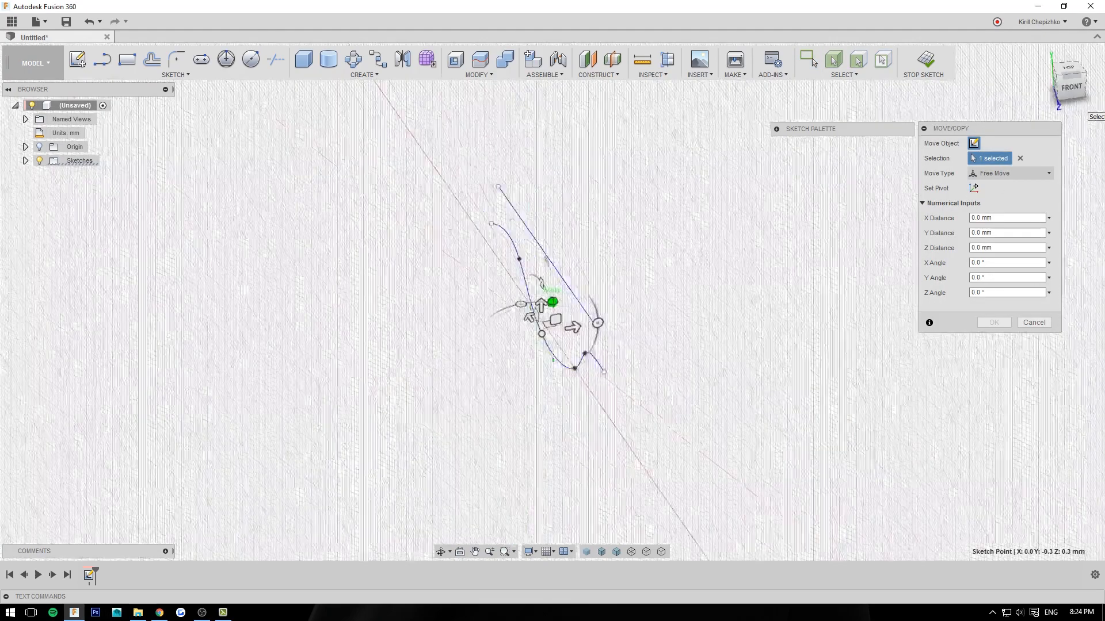
drag(579, 336, 517, 337)
click(1067, 84)
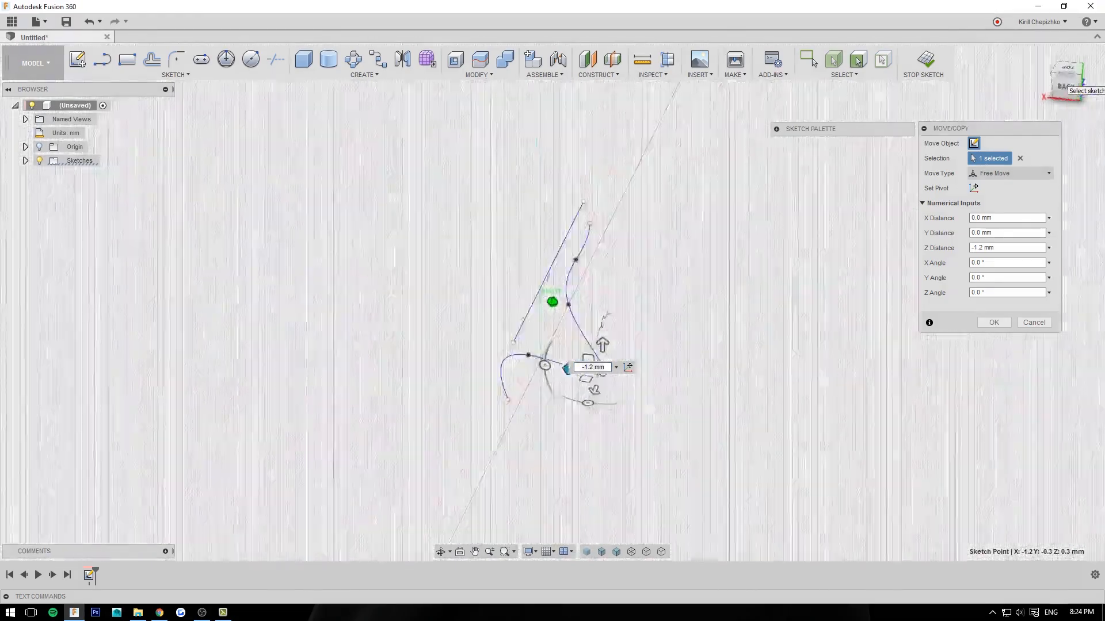
drag(1060, 82, 978, 100)
click(992, 322)
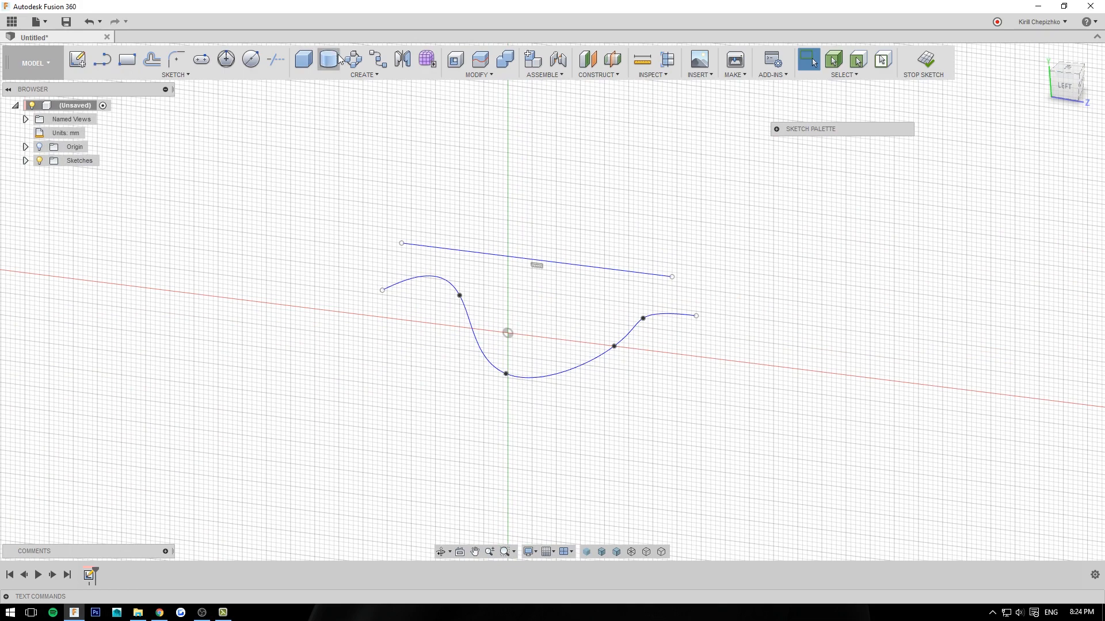
Finish the path sketch and start a new line sketch on the front (XY) plane
click(103, 59)
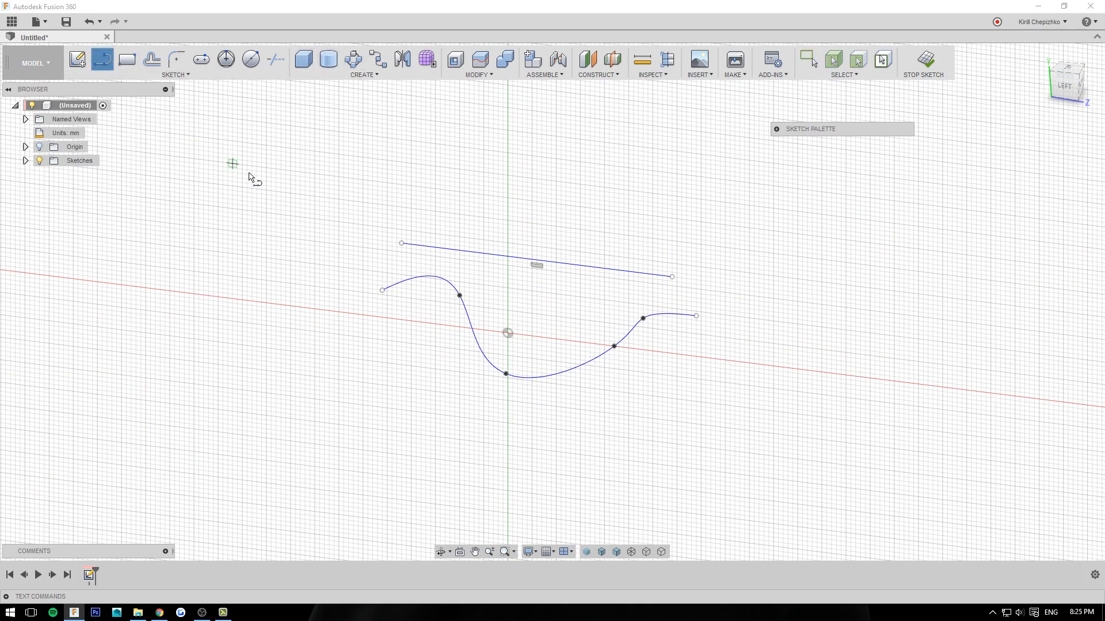
scroll(397, 209, up, 3)
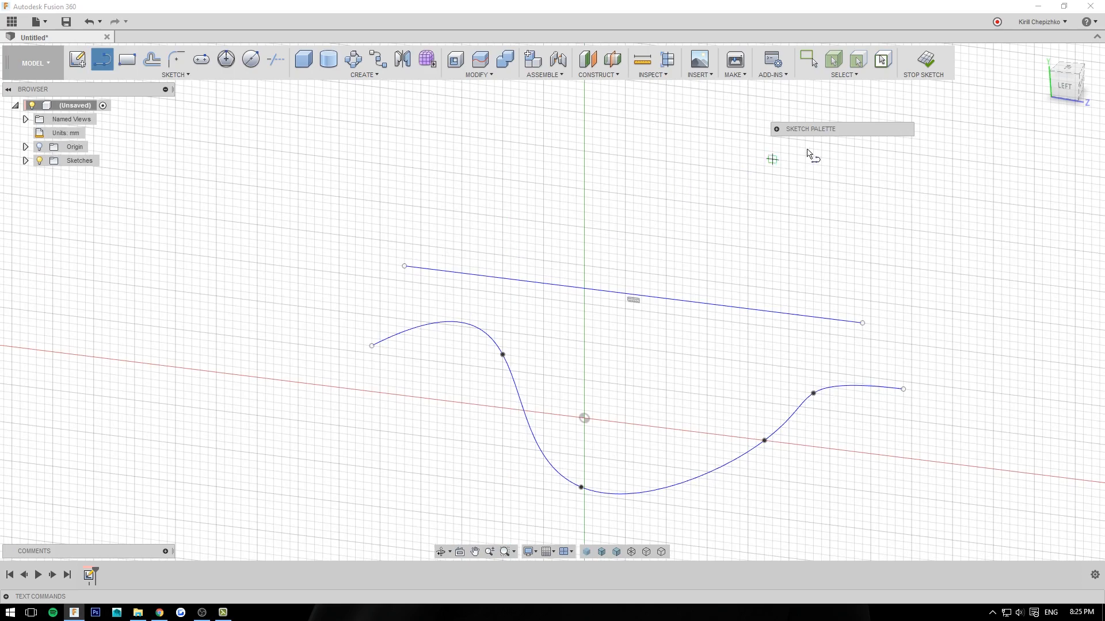
click(1079, 82)
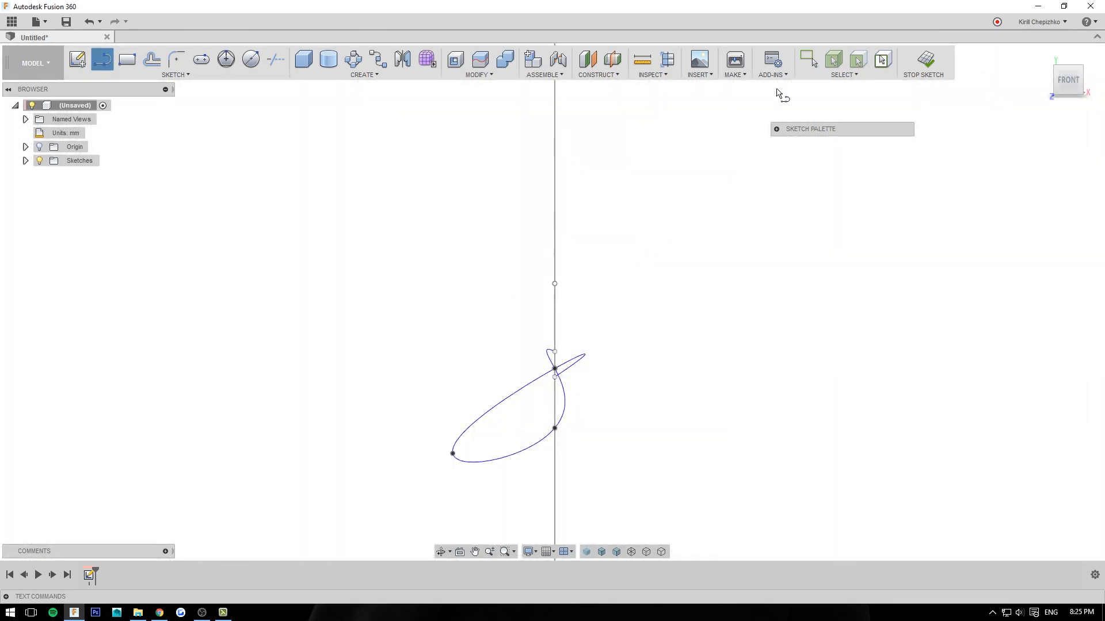
click(925, 59)
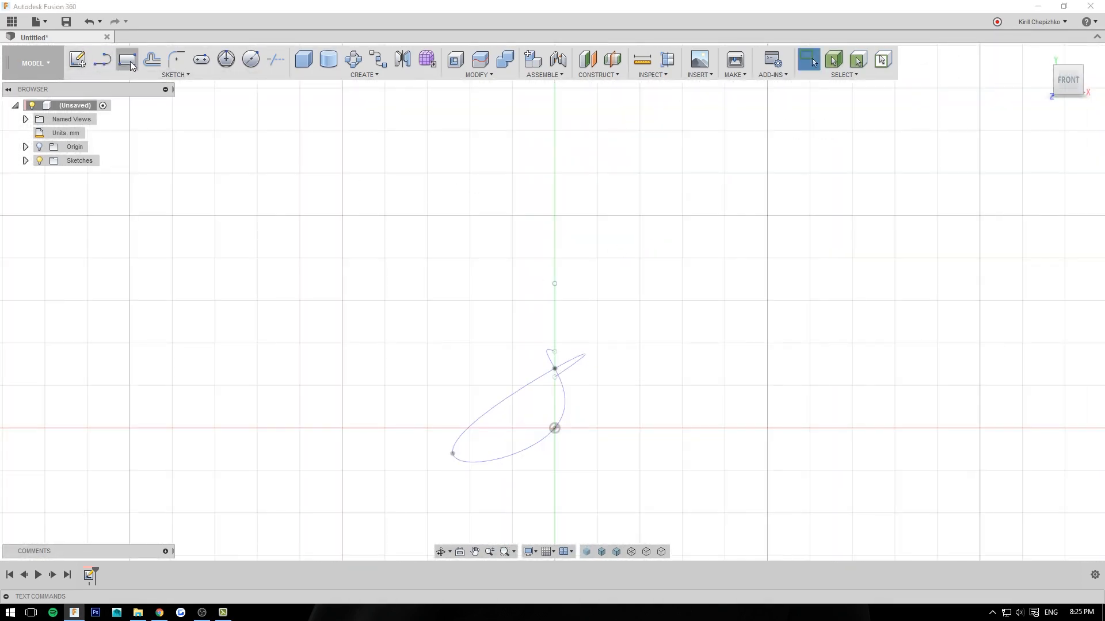
click(103, 59)
click(581, 396)
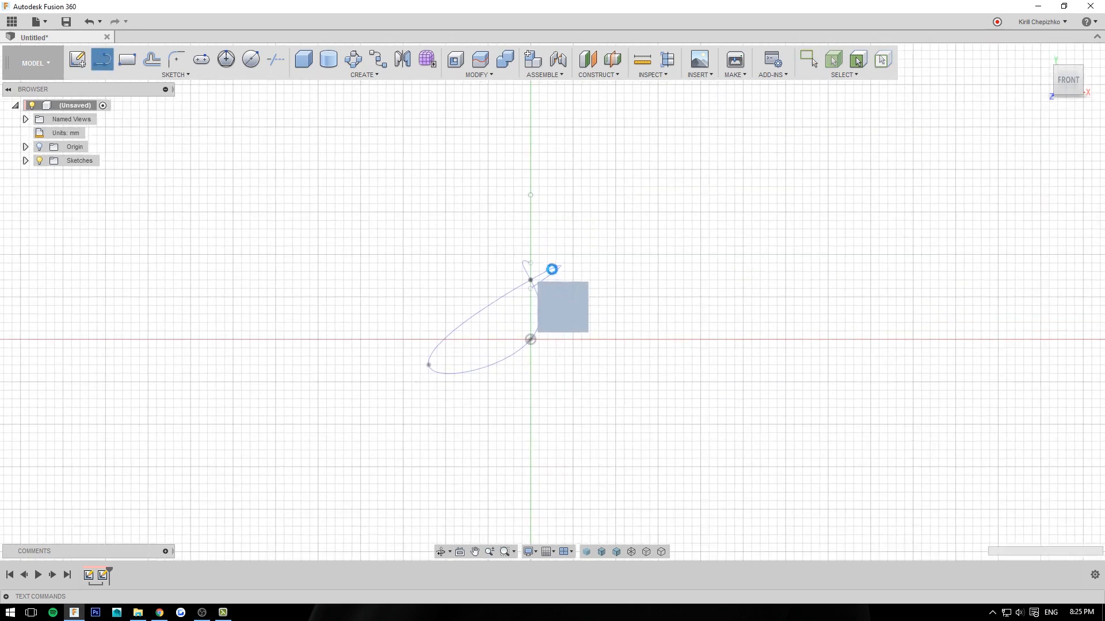
mouse_move(562, 305)
middle_down()
mouse_move(582, 362)
mouse_move(699, 398)
middle_up()
scroll(581, 362, up, 5)
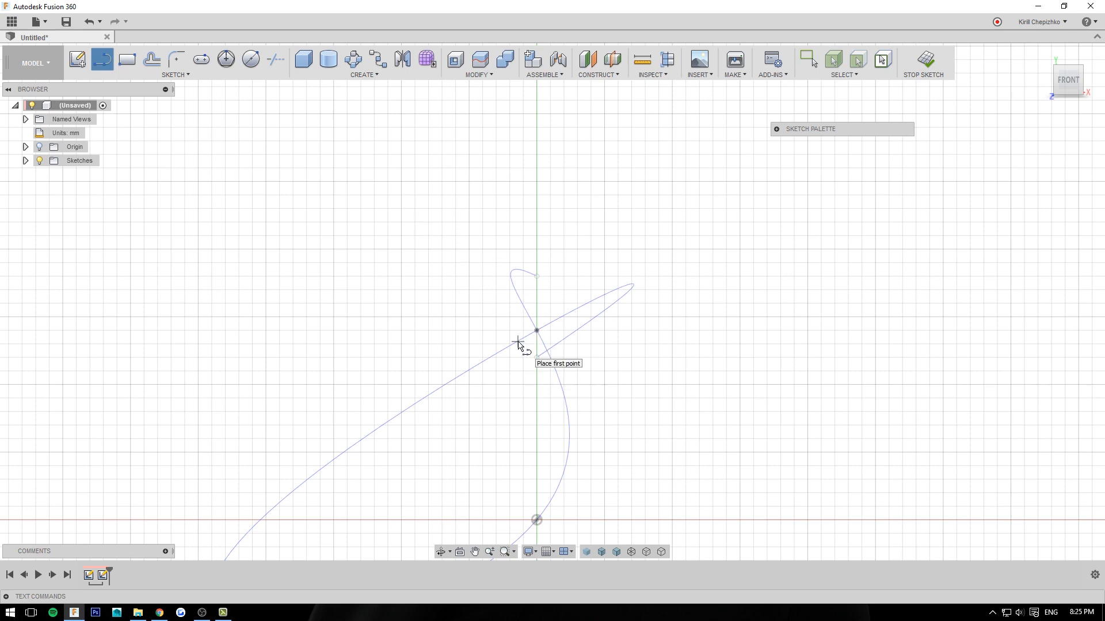
Draw a closed seven-sided arrow-shaped profile, with its tip on the vertical axis and a rectangular stem below
click(536, 222)
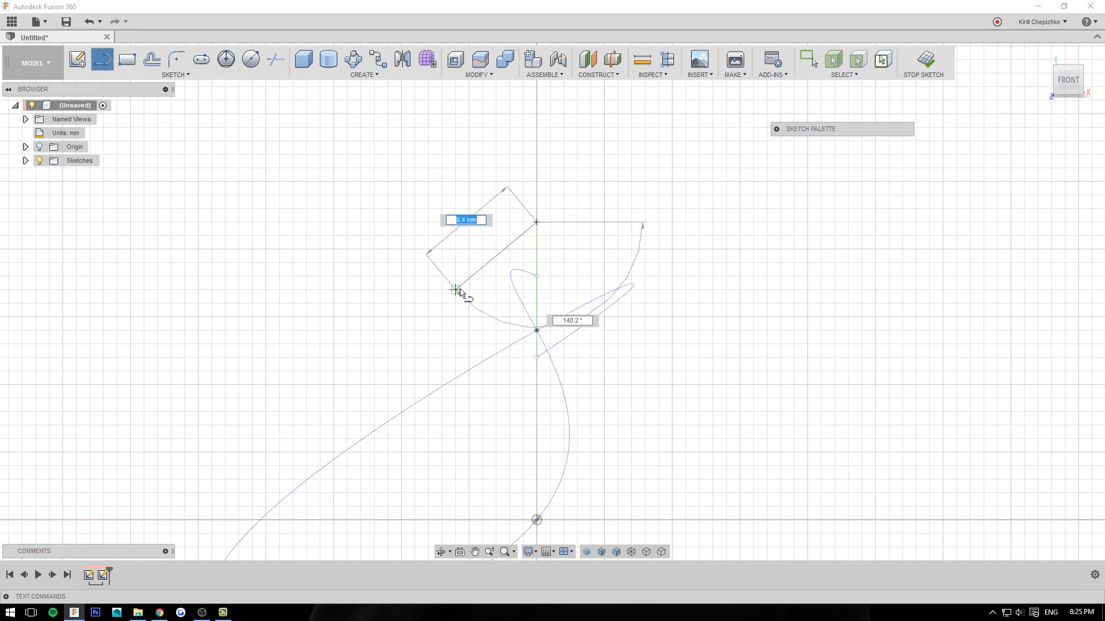
click(456, 289)
click(496, 322)
click(496, 412)
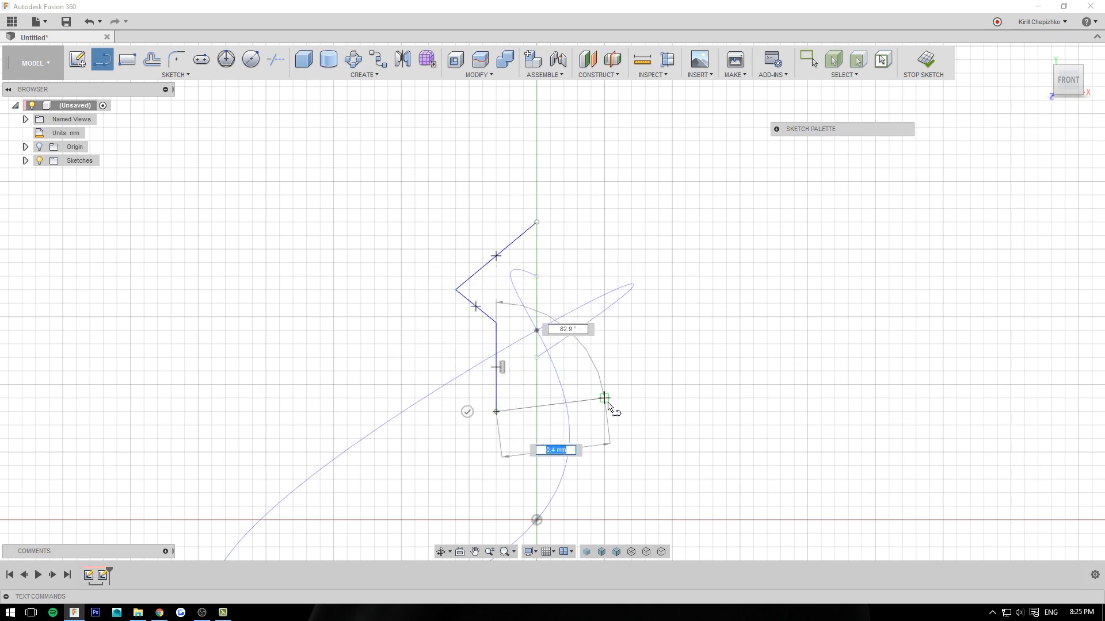
click(605, 412)
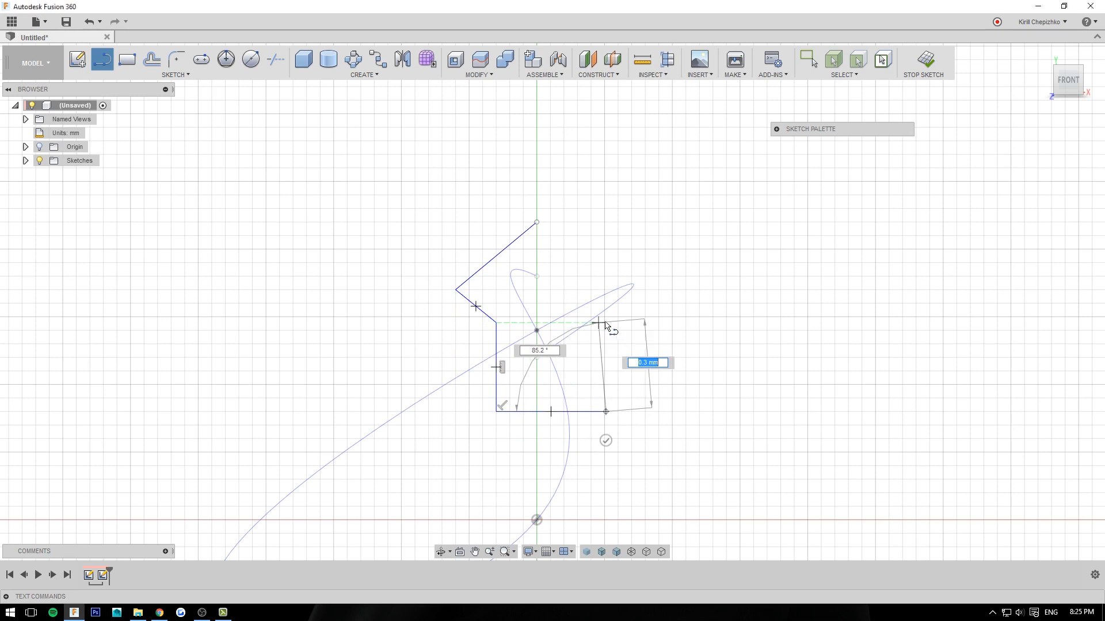
click(605, 323)
click(699, 290)
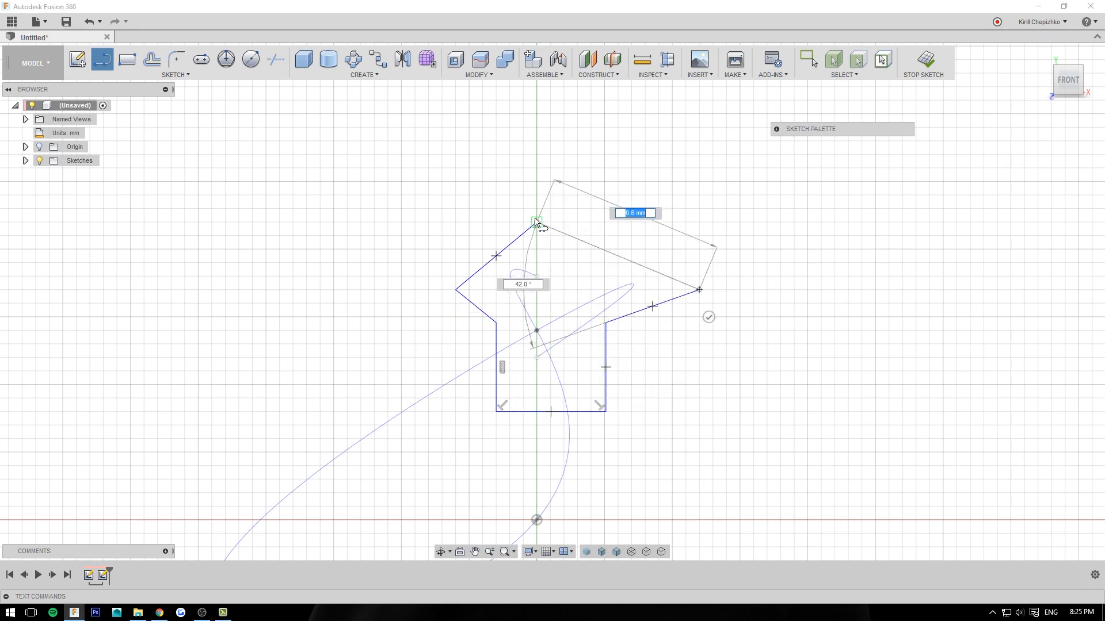
click(536, 222)
Extrude the arrow-shaped profile 0.1 mm as a new body
right_click(578, 261)
click(635, 235)
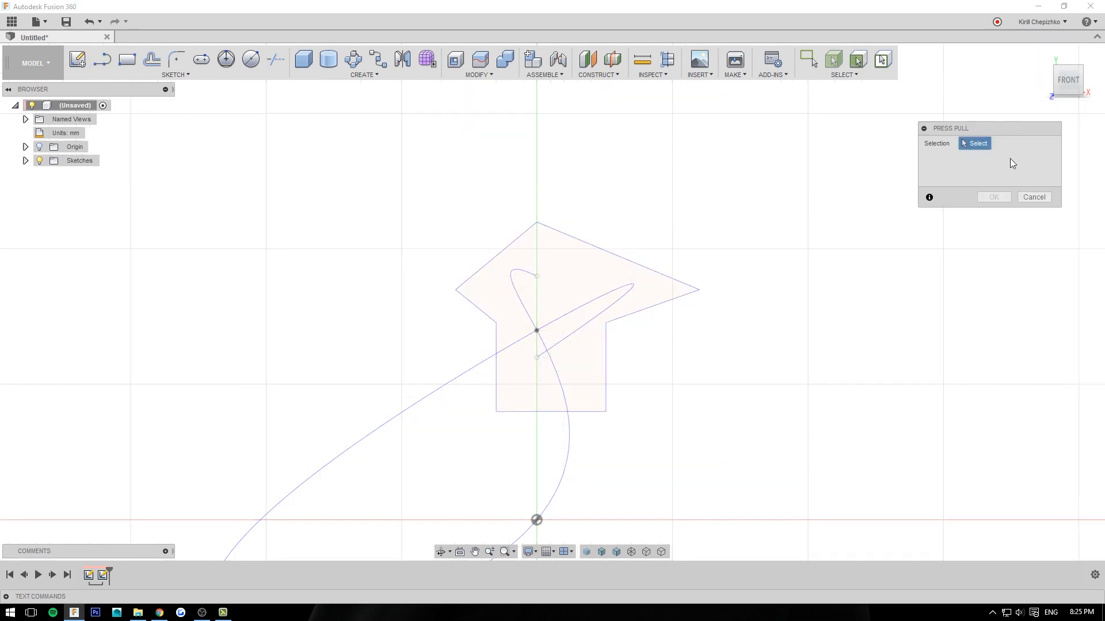
click(1063, 92)
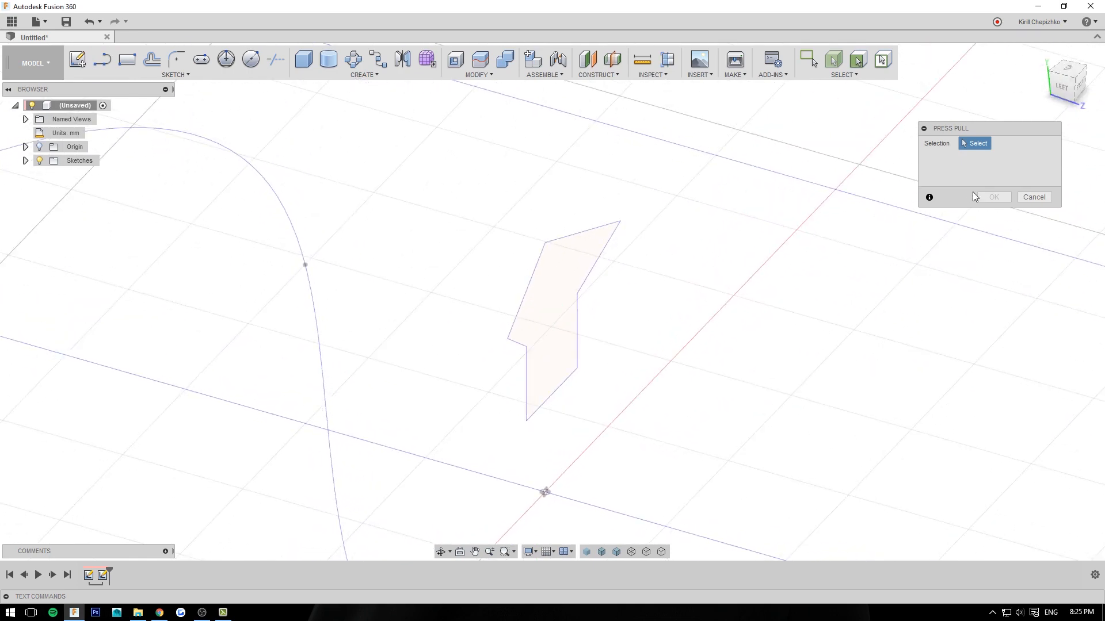
click(574, 279)
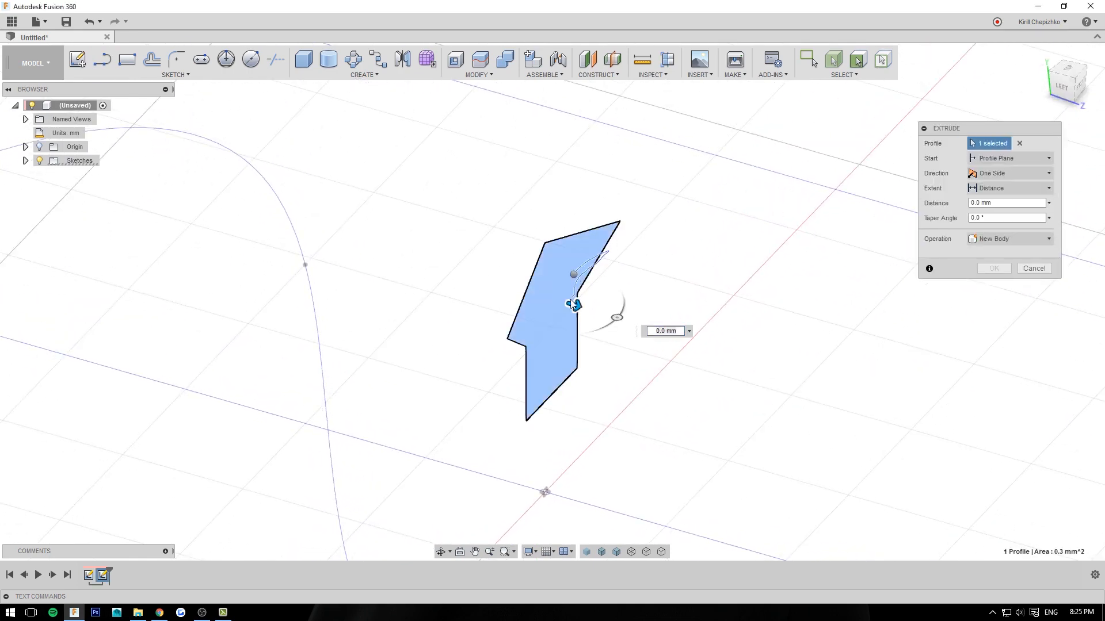
drag(573, 304, 597, 313)
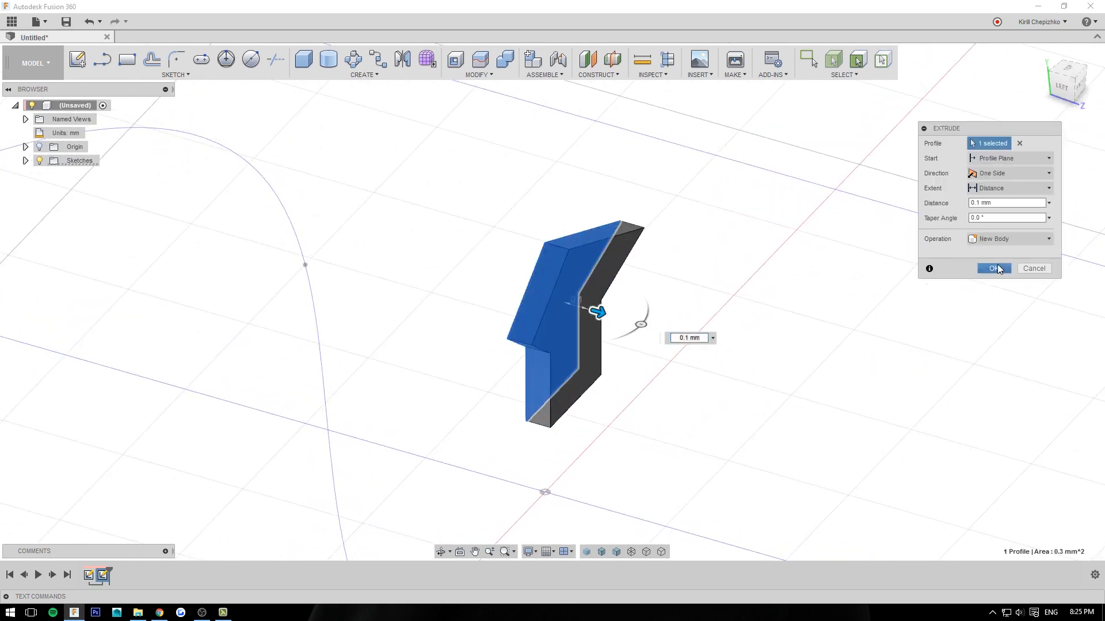
click(998, 269)
Move the extruded body -2.7 mm along Z so it sits at the start of the spline
scroll(733, 342, down, 2)
middle_drag(732, 343, 854, 323)
right_click(766, 321)
click(739, 337)
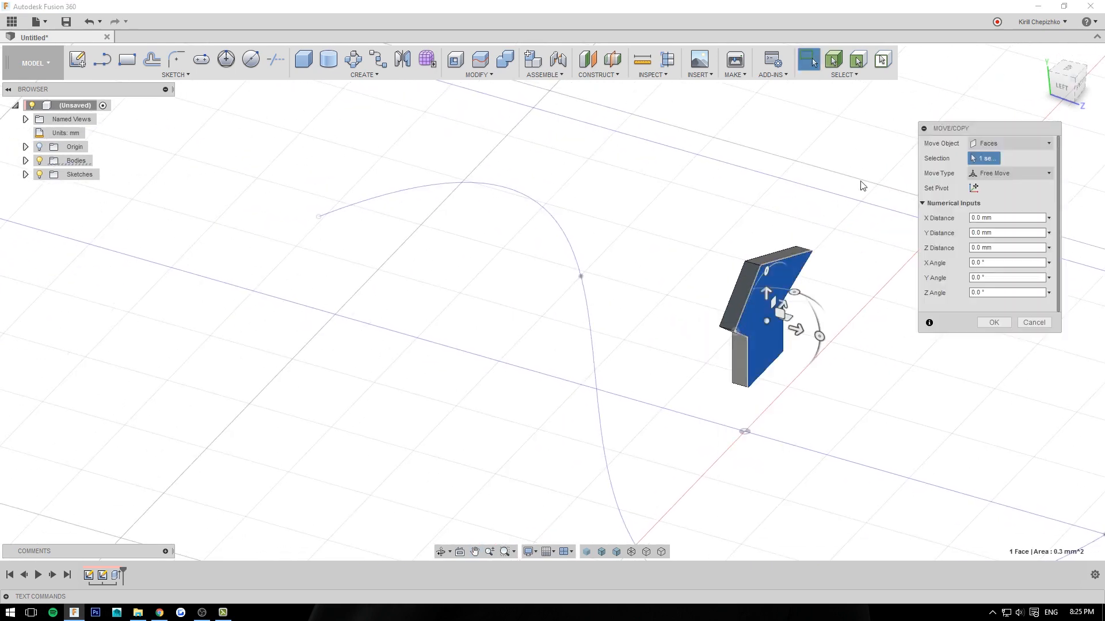
click(985, 144)
click(983, 183)
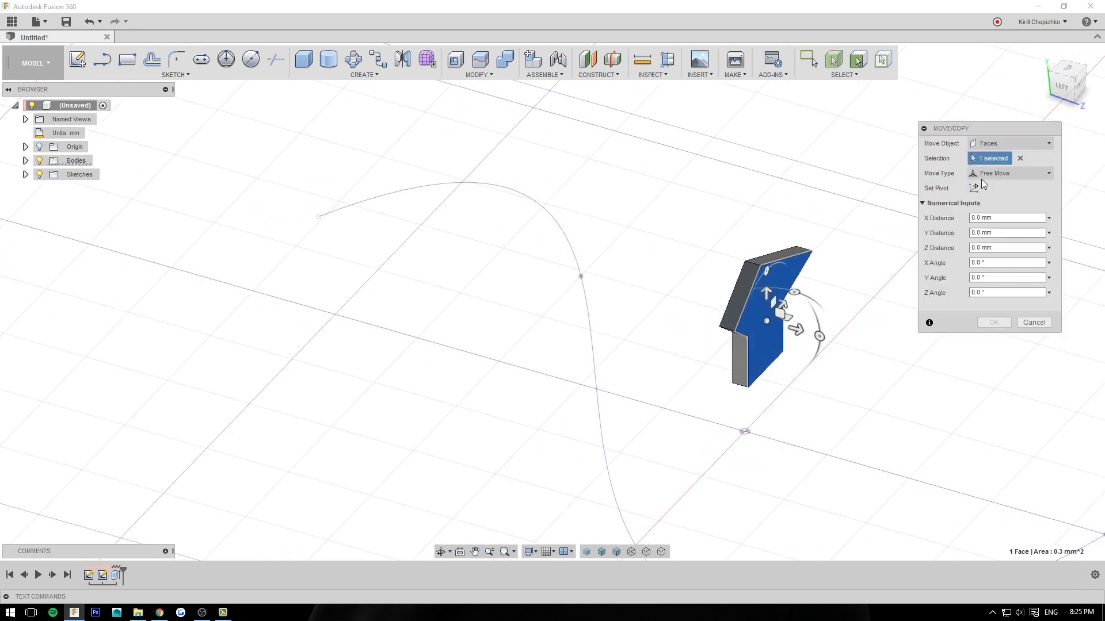
click(985, 144)
click(983, 173)
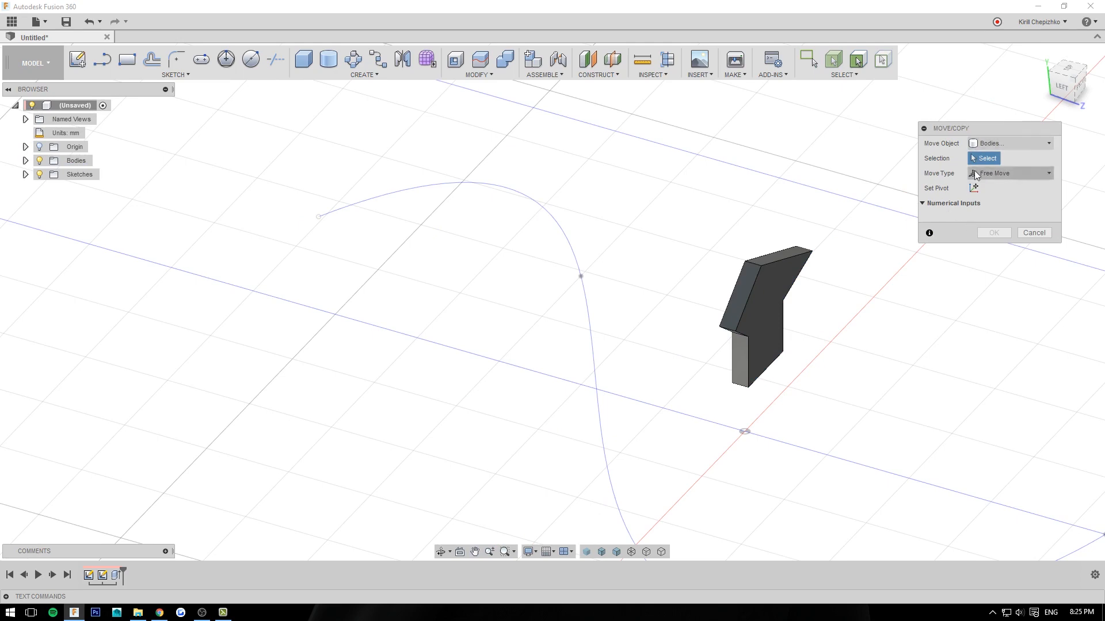
click(755, 298)
drag(776, 311, 309, 264)
scroll(369, 266, down, 3)
middle_drag(437, 326, 548, 361)
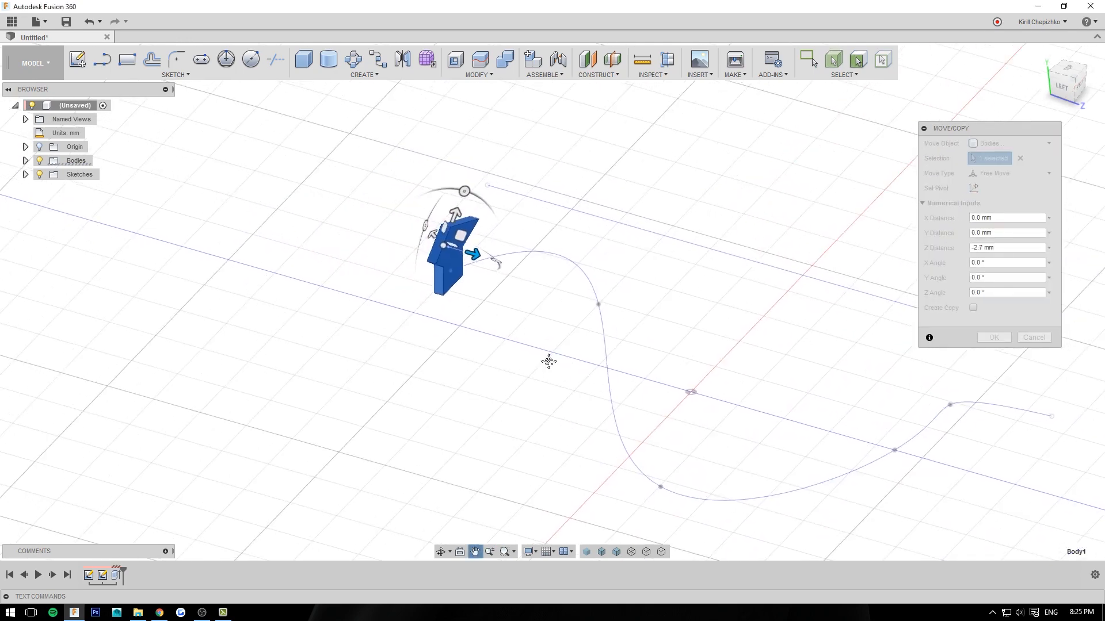
click(993, 340)
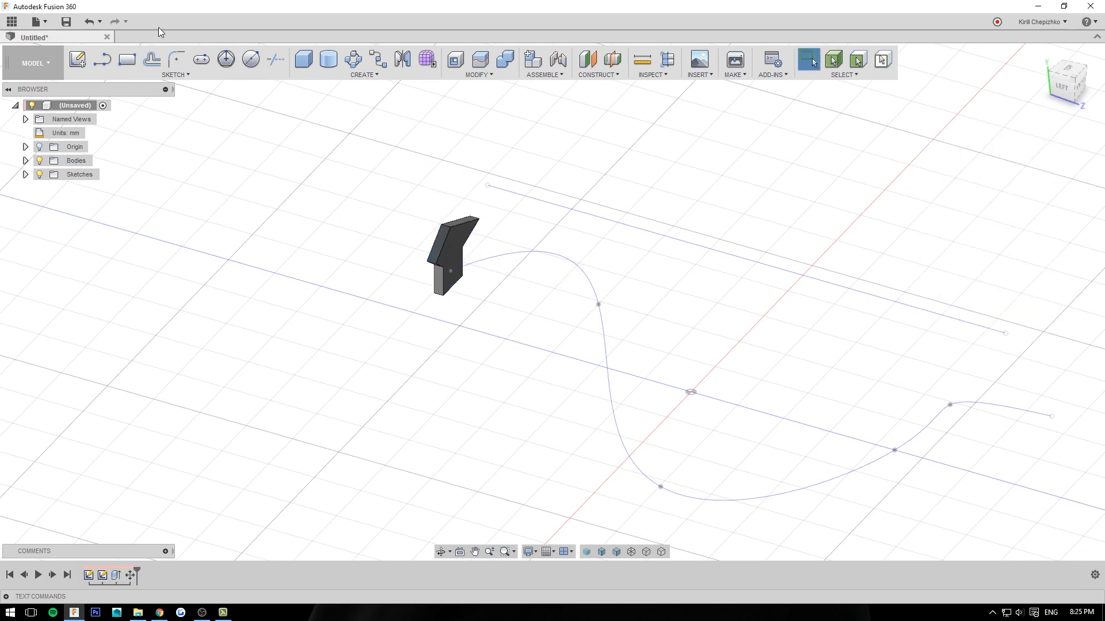
Try sweeping the arrow-shaped body's face along the full spline path with perpendicular orientation
click(363, 75)
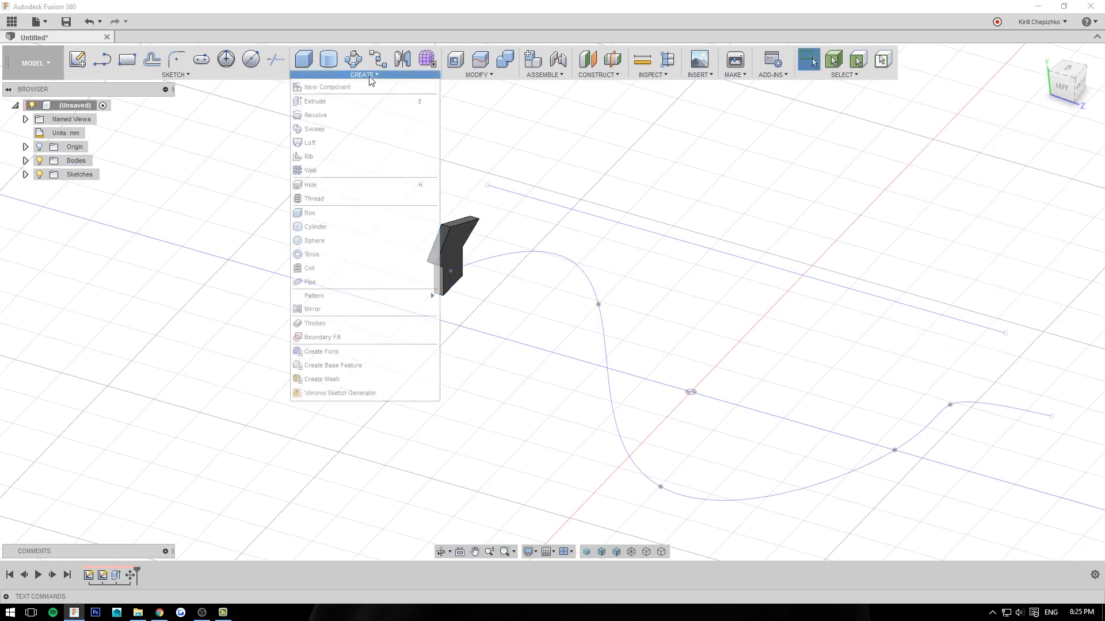
click(364, 143)
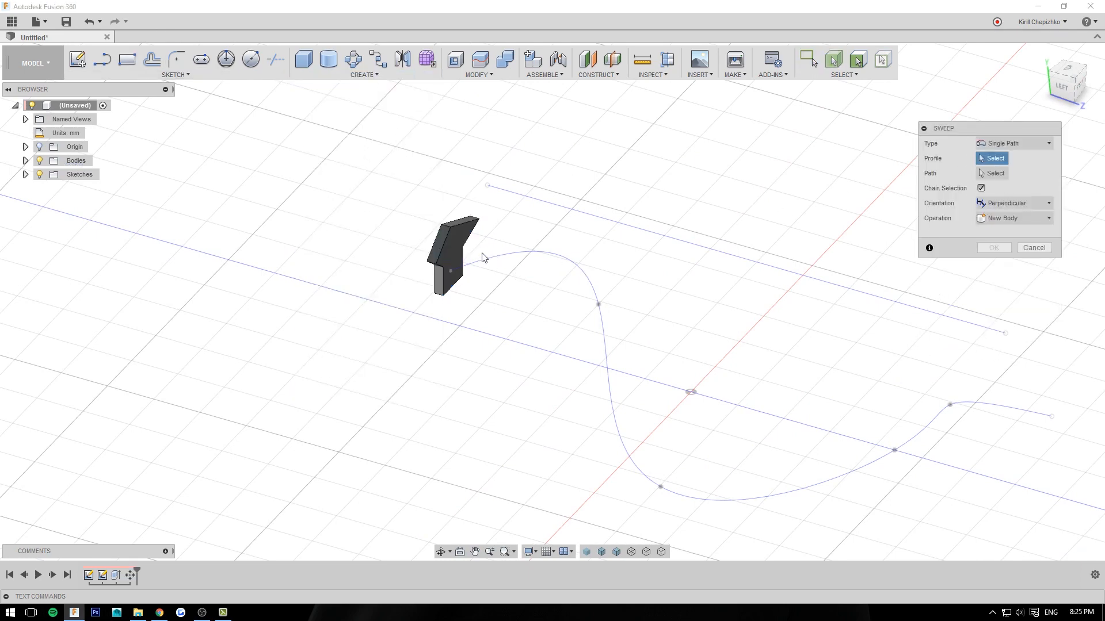
click(460, 253)
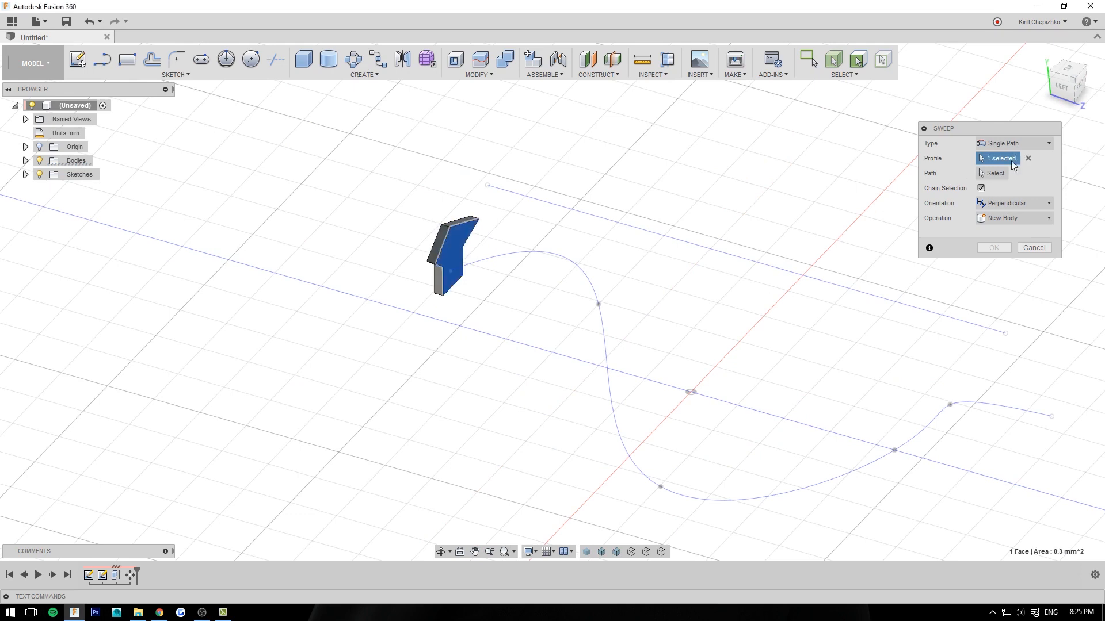
click(985, 172)
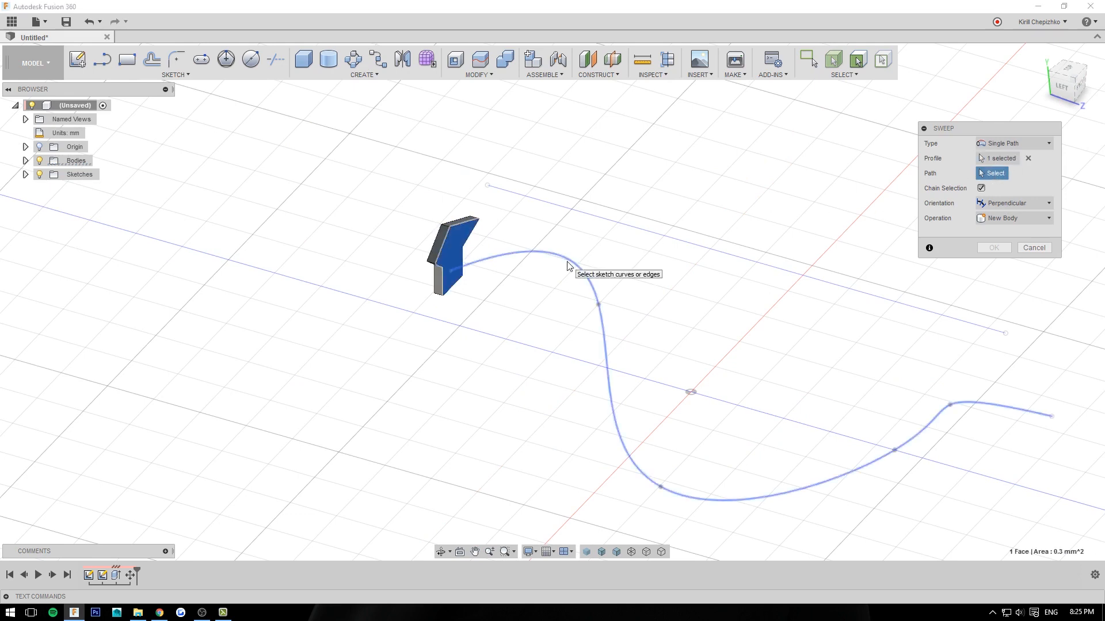
click(568, 261)
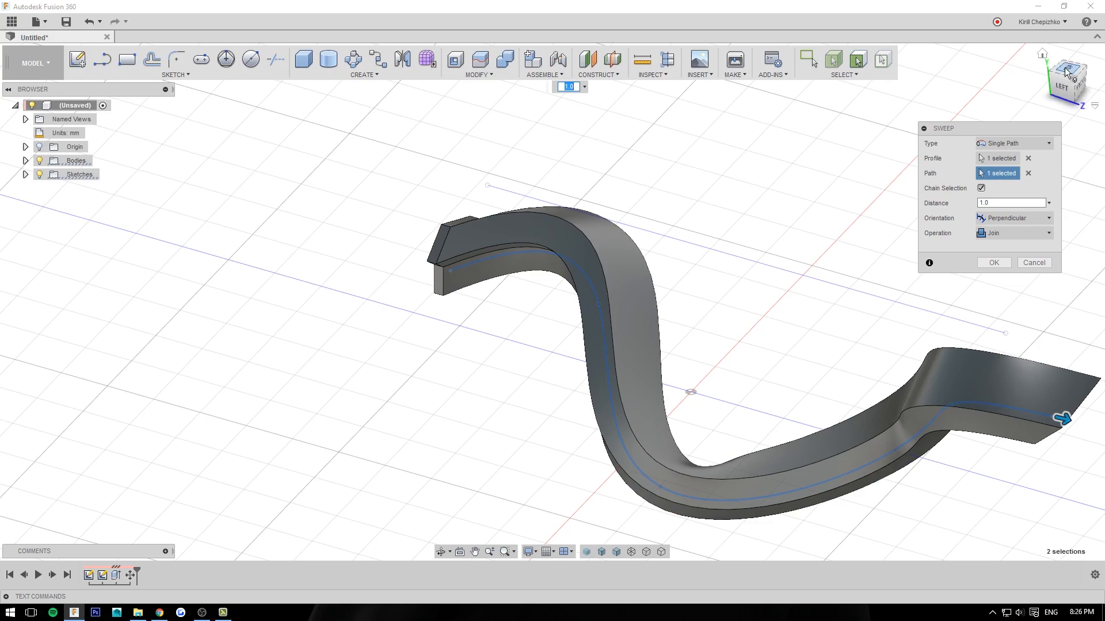
mouse_move(1067, 75)
mouse_down()
mouse_move(1081, 95)
mouse_move(1097, 74)
mouse_move(1060, 82)
mouse_move(1044, 69)
mouse_move(1063, 70)
mouse_up()
middle_drag(719, 273, 646, 271)
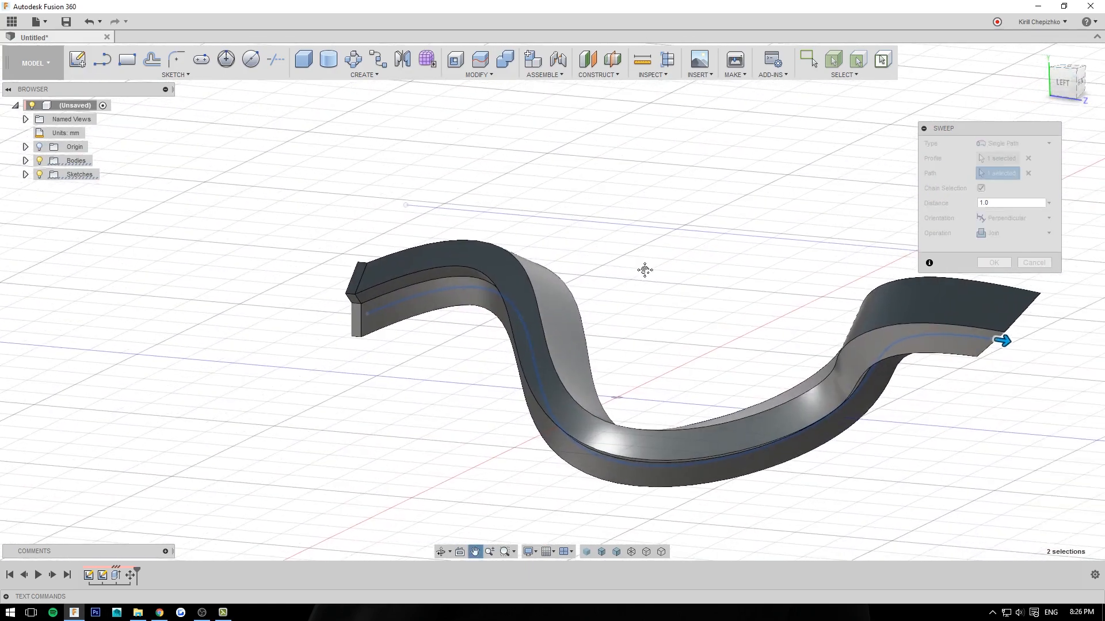
scroll(645, 270, down, 1)
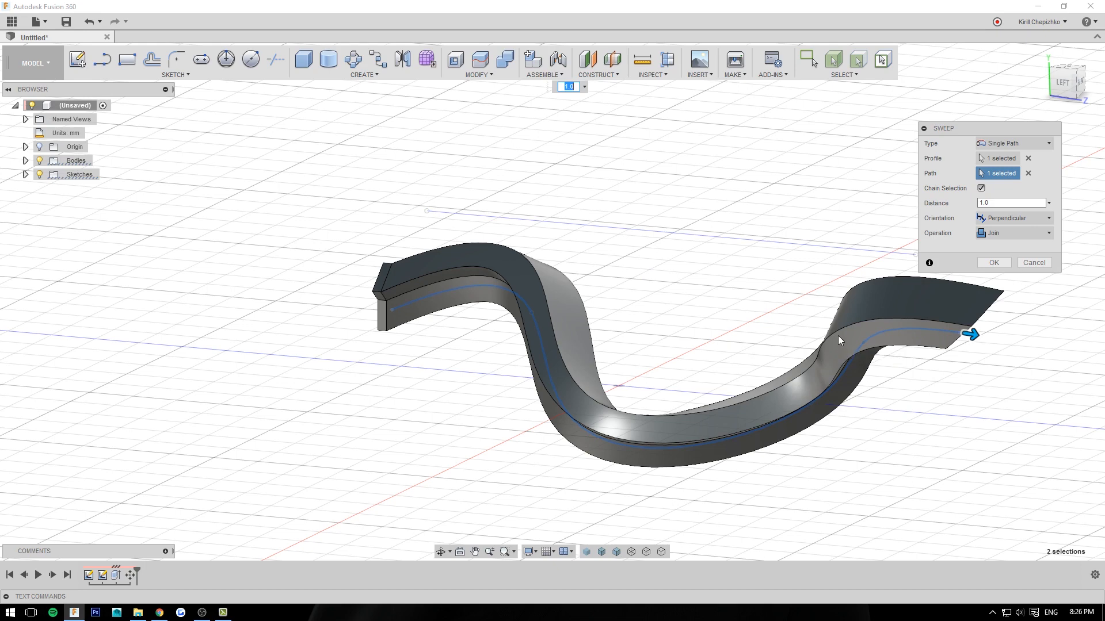
click(1039, 262)
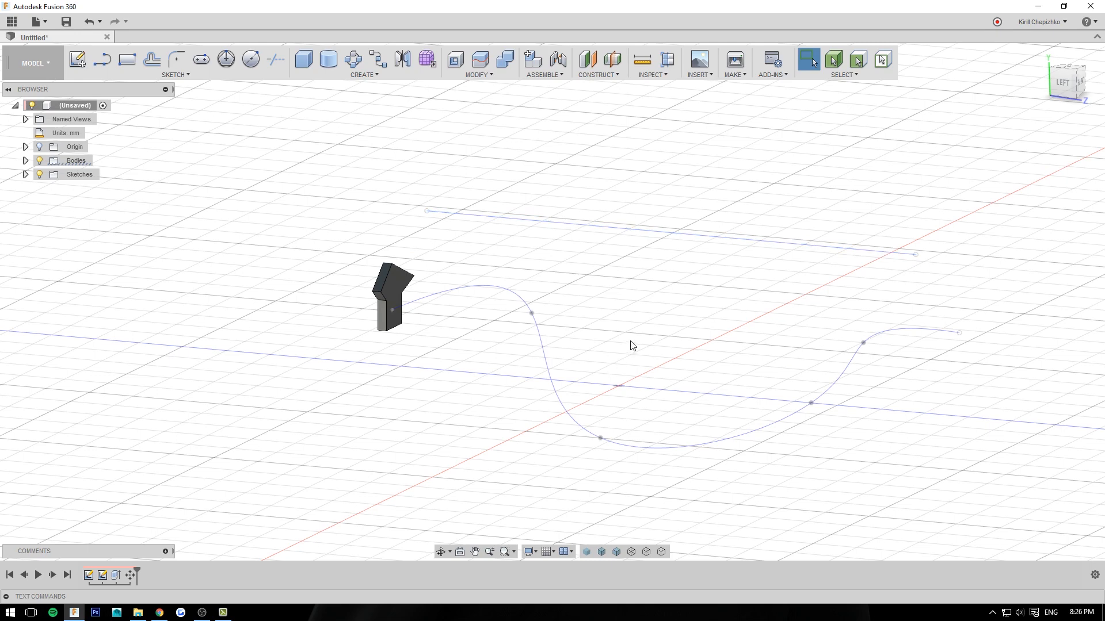
Create a cylinder 1.3 mm in diameter and 0.1 mm high on the front (XY) plane above the origin, as a new body
drag(1069, 84, 1092, 93)
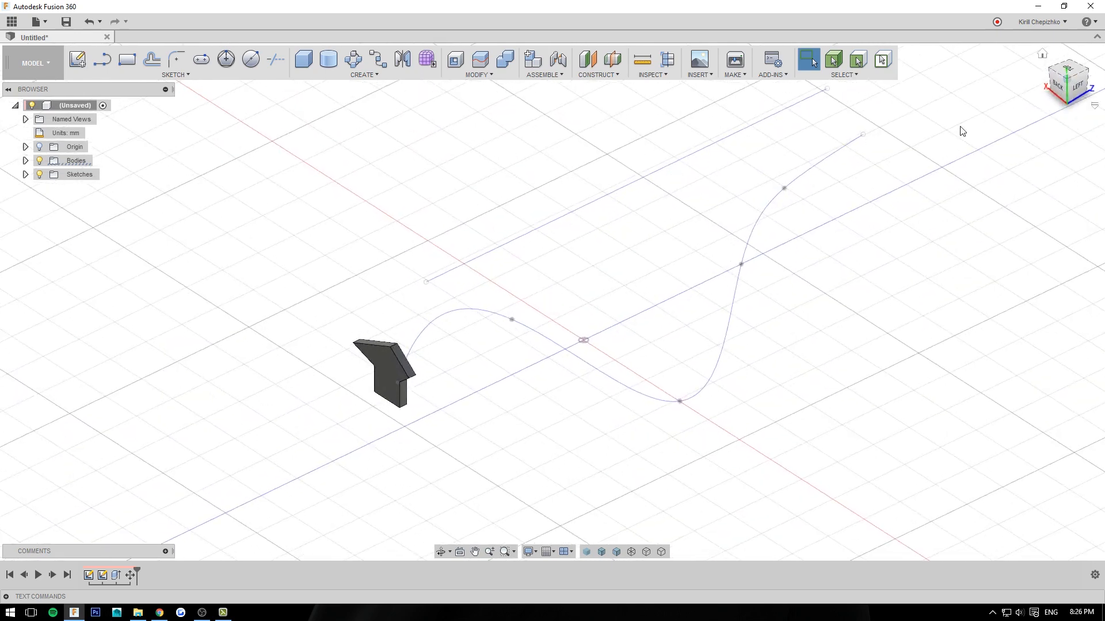
middle_drag(748, 327, 788, 349)
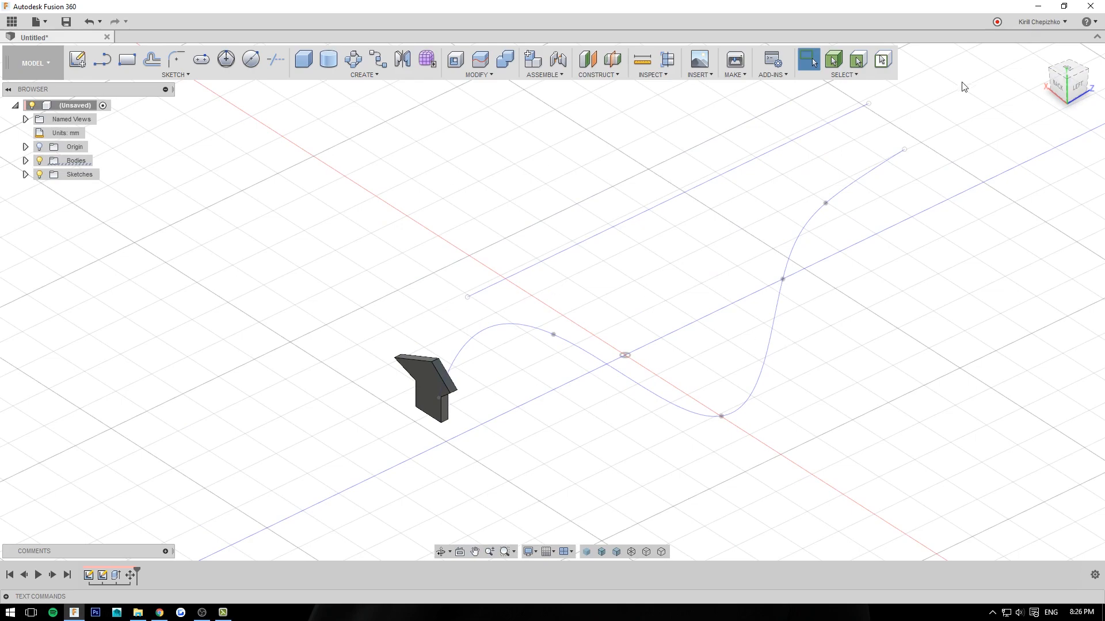
drag(1075, 82, 1099, 99)
click(251, 60)
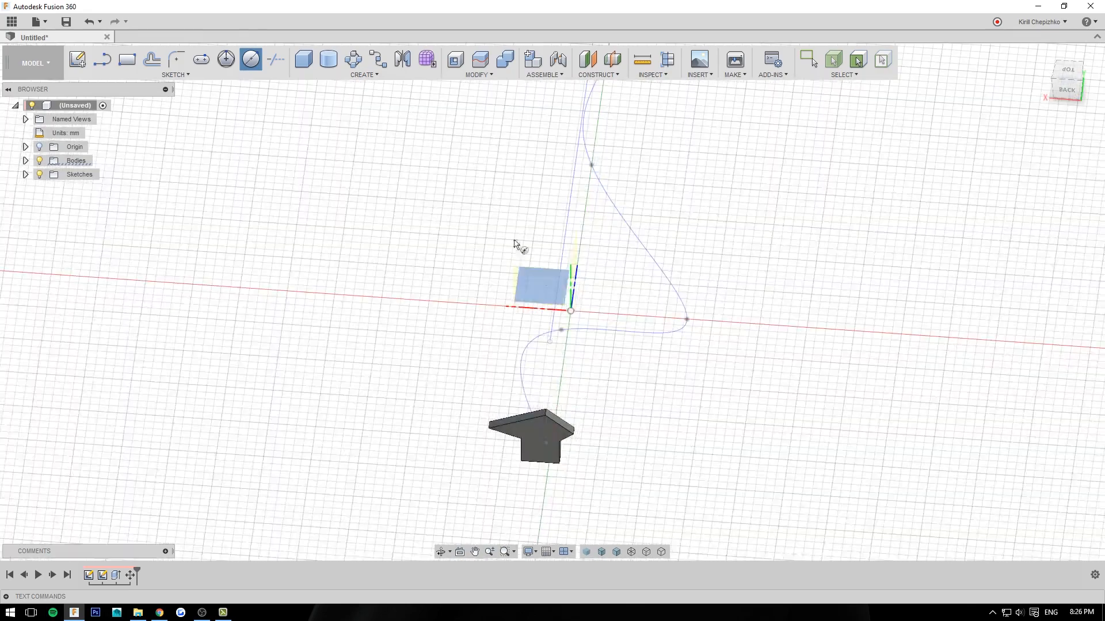
click(546, 282)
click(562, 206)
click(609, 249)
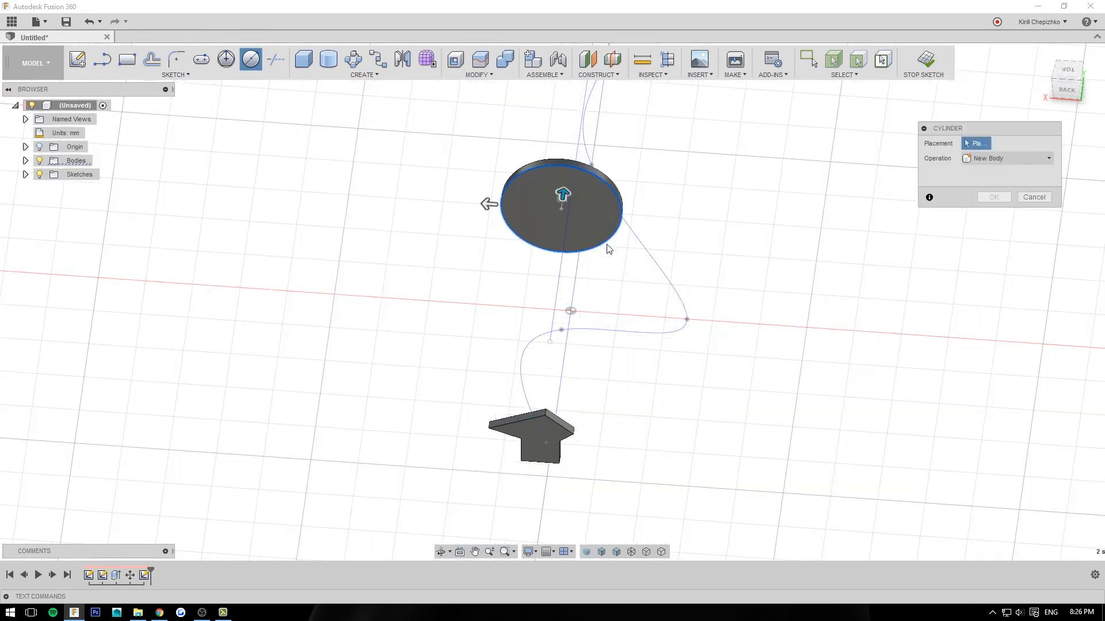
drag(1069, 92, 1043, 81)
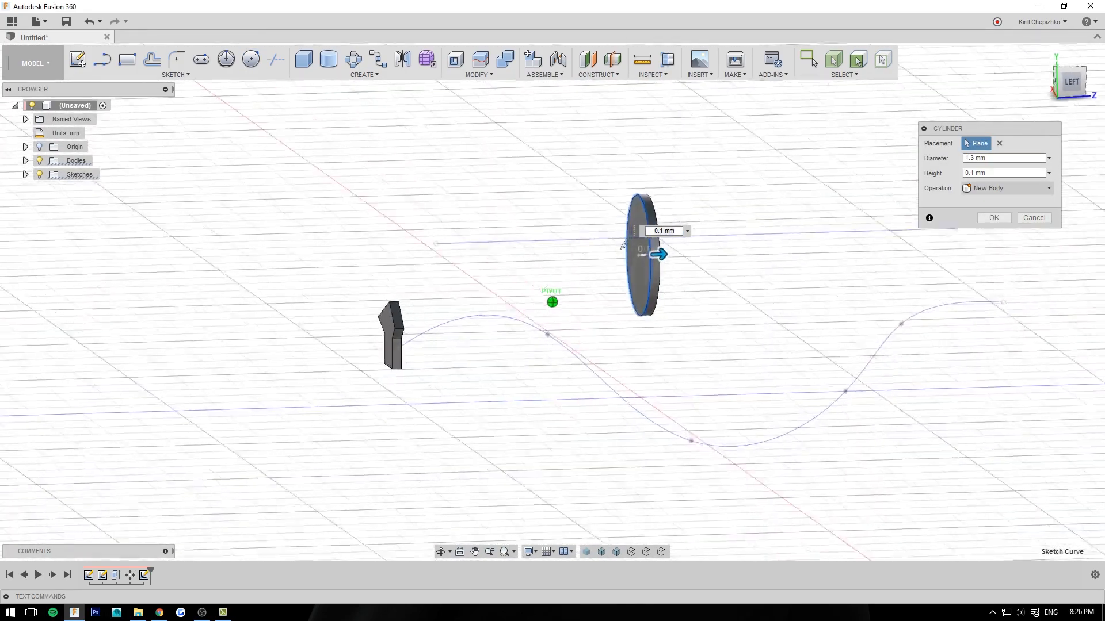
click(994, 218)
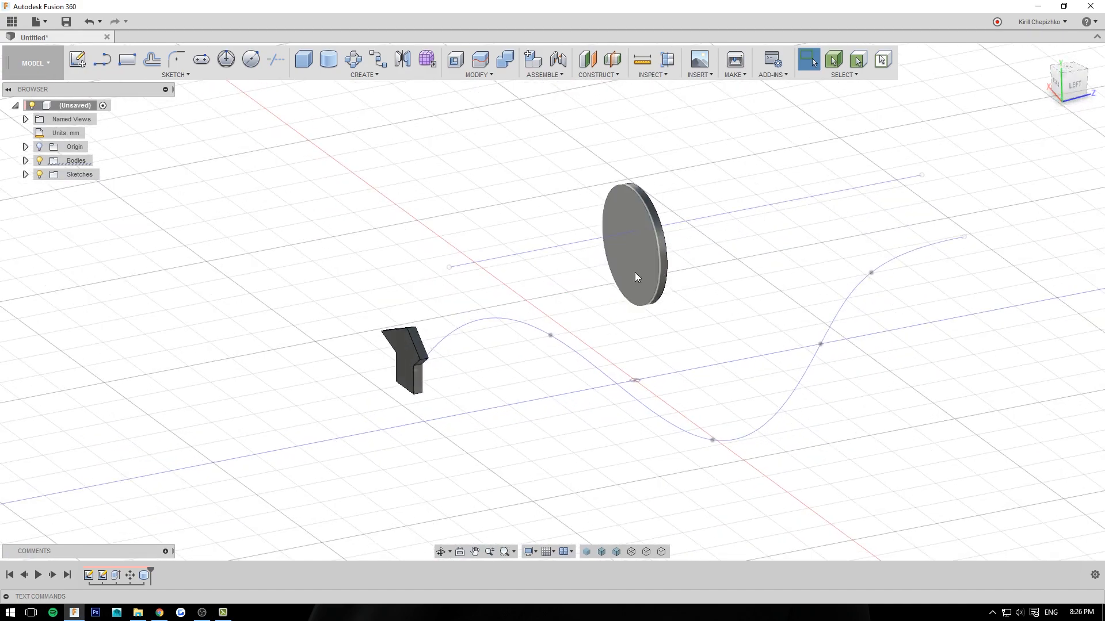
Hide the path sketch, Sketch1, so only the arrow-shaped body and the disc are shown
click(635, 272)
drag(1084, 85, 1047, 91)
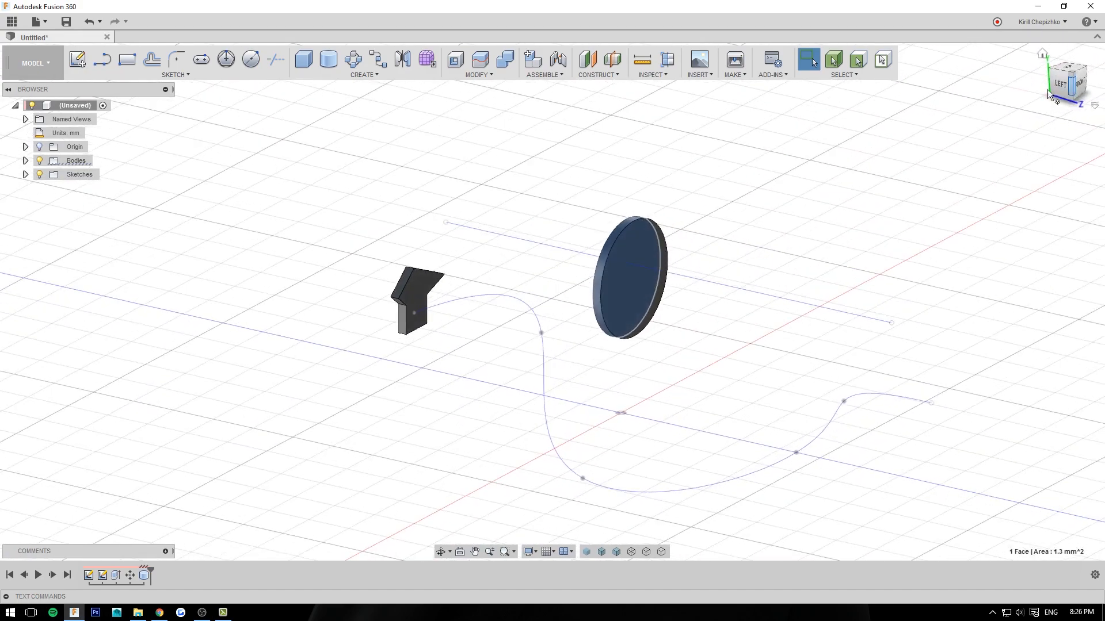
click(421, 287)
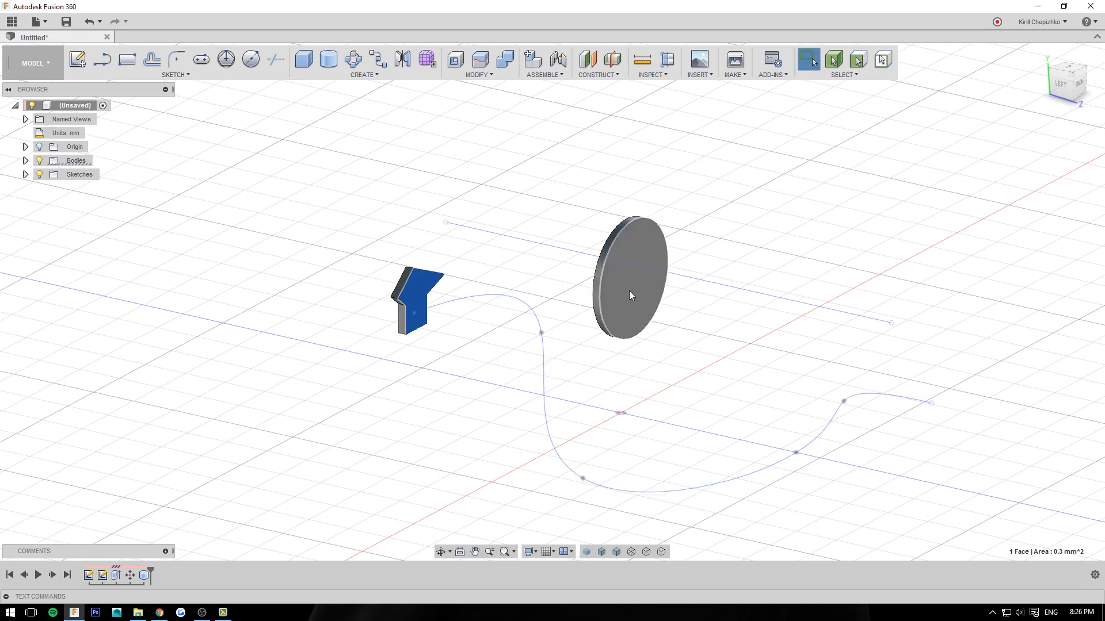
click(25, 174)
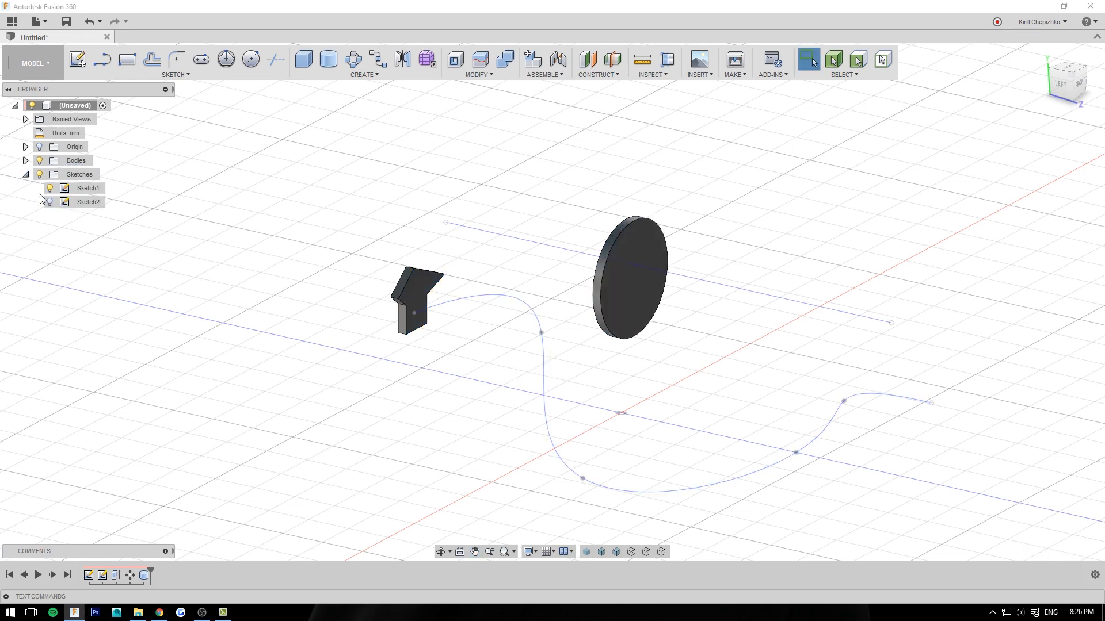
click(49, 190)
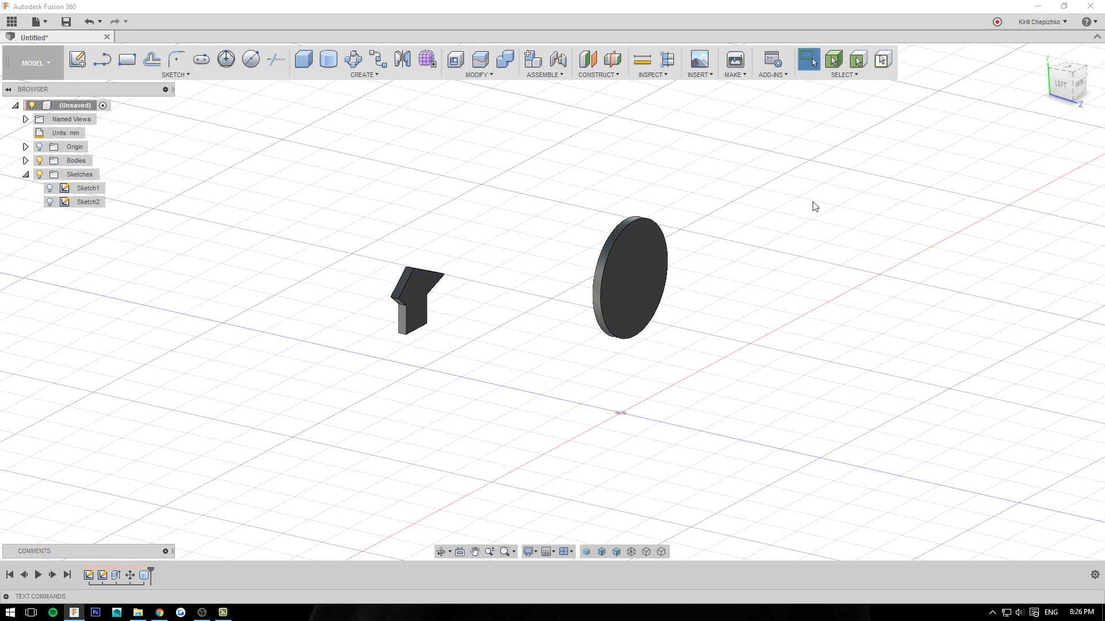
Try lofting from the disc's face to the facing side of the arrow-shaped body
drag(1062, 84, 1093, 97)
middle_drag(494, 159, 513, 201)
click(361, 72)
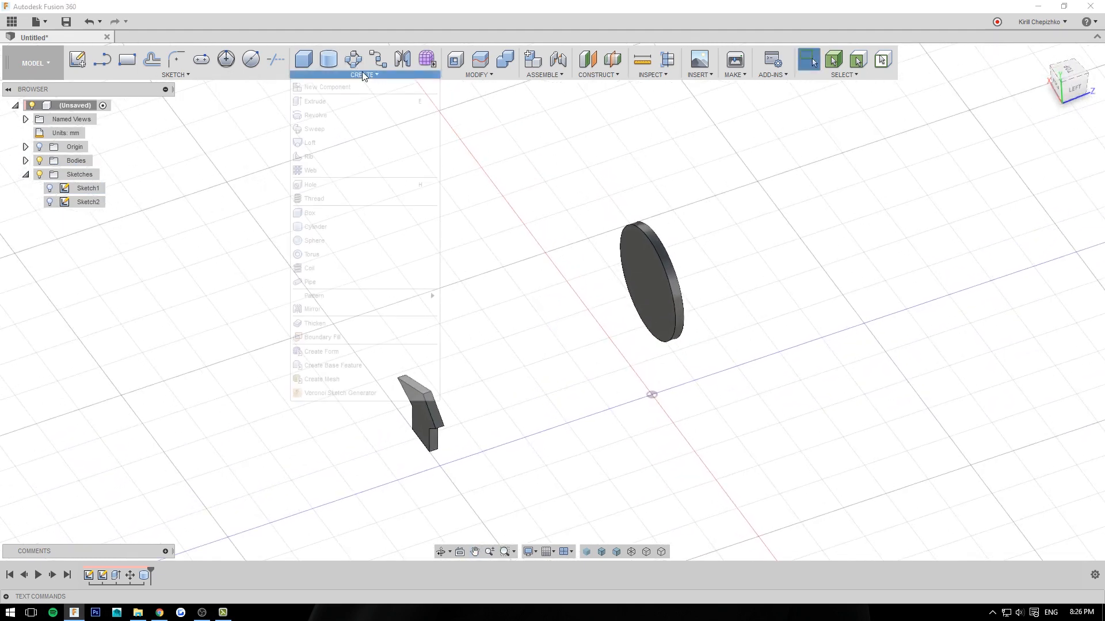
click(345, 142)
click(656, 290)
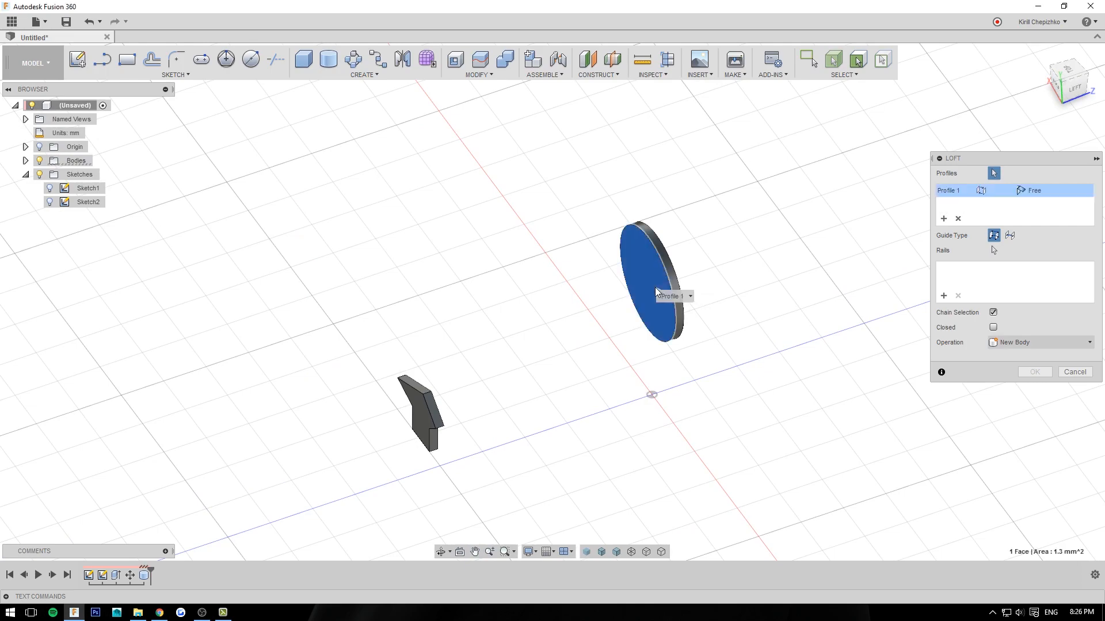
drag(1075, 93, 1044, 76)
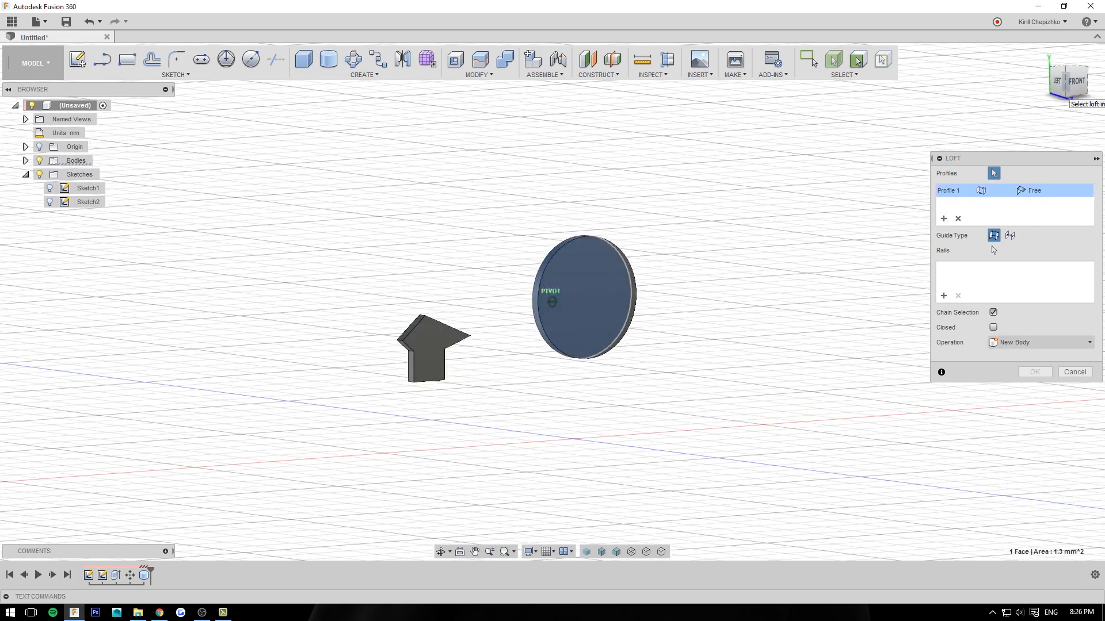
click(429, 369)
click(1056, 83)
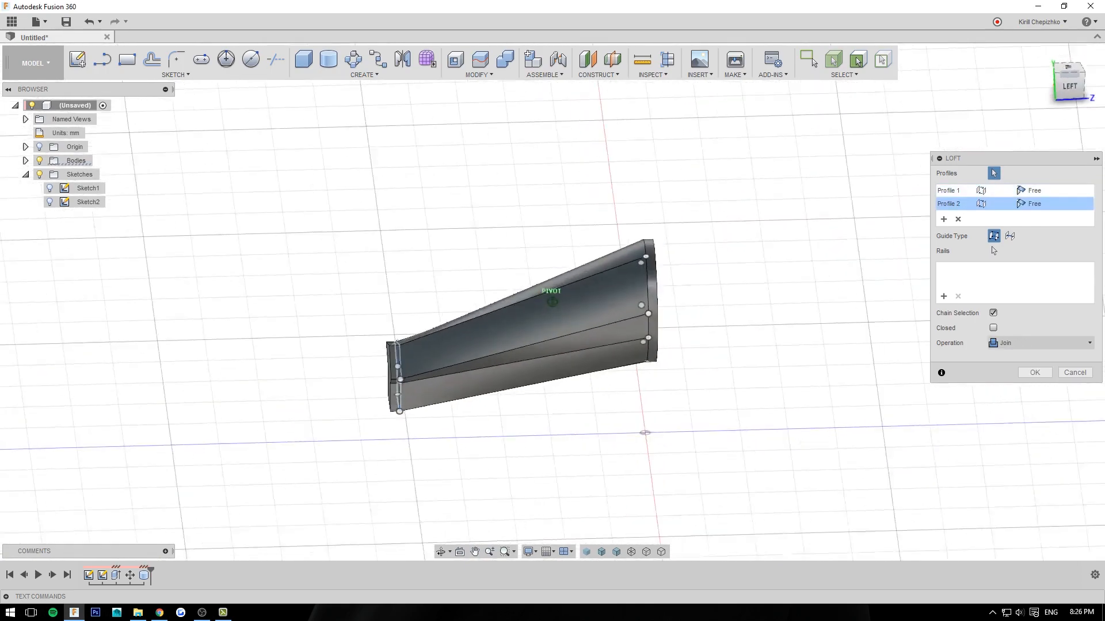
mouse_move(1070, 75)
mouse_down()
mouse_move(1081, 84)
mouse_move(1099, 75)
mouse_move(1009, 88)
mouse_move(1027, 89)
mouse_up()
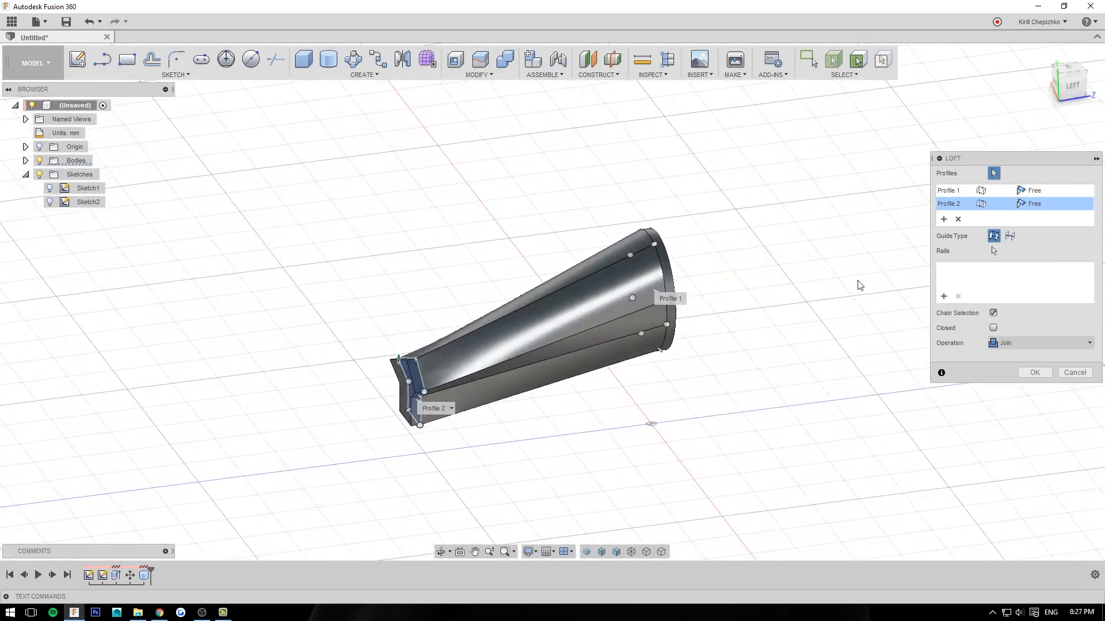
click(1072, 374)
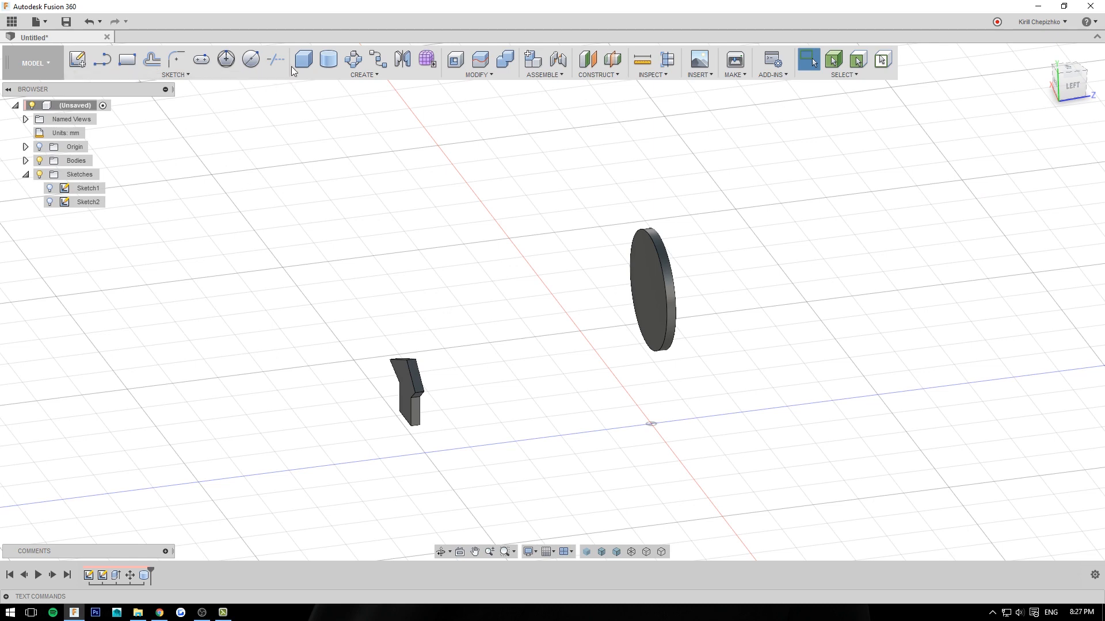
Create a 1.8 by 1.8 mm box on the front (XY) plane around the disc, with a height of -1.4 mm, as a new body
key(r)
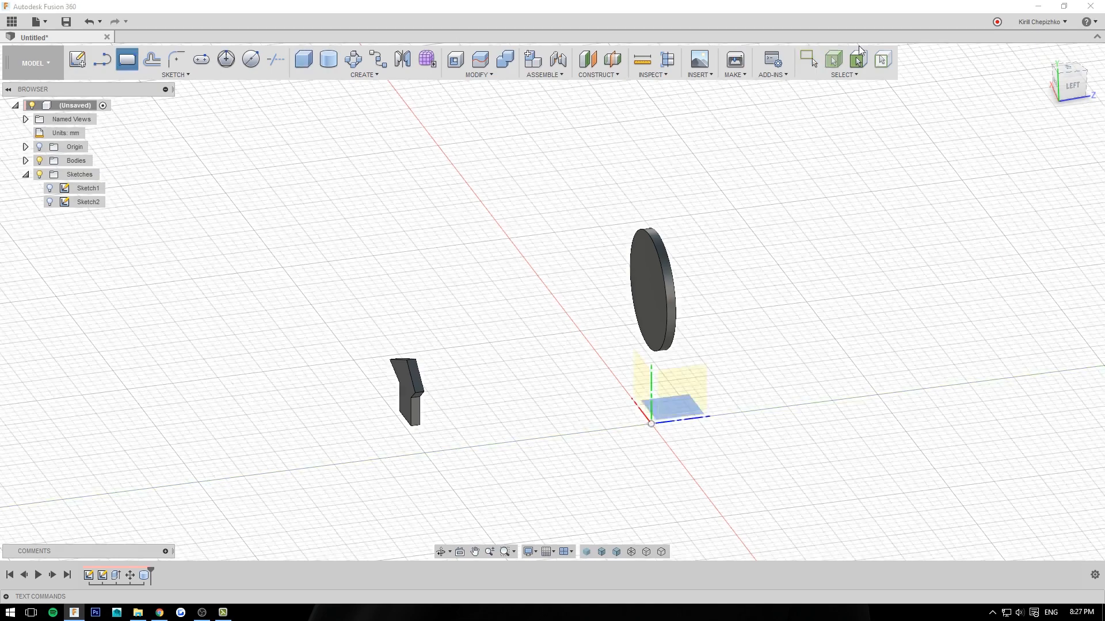
drag(1069, 86, 1019, 95)
click(620, 413)
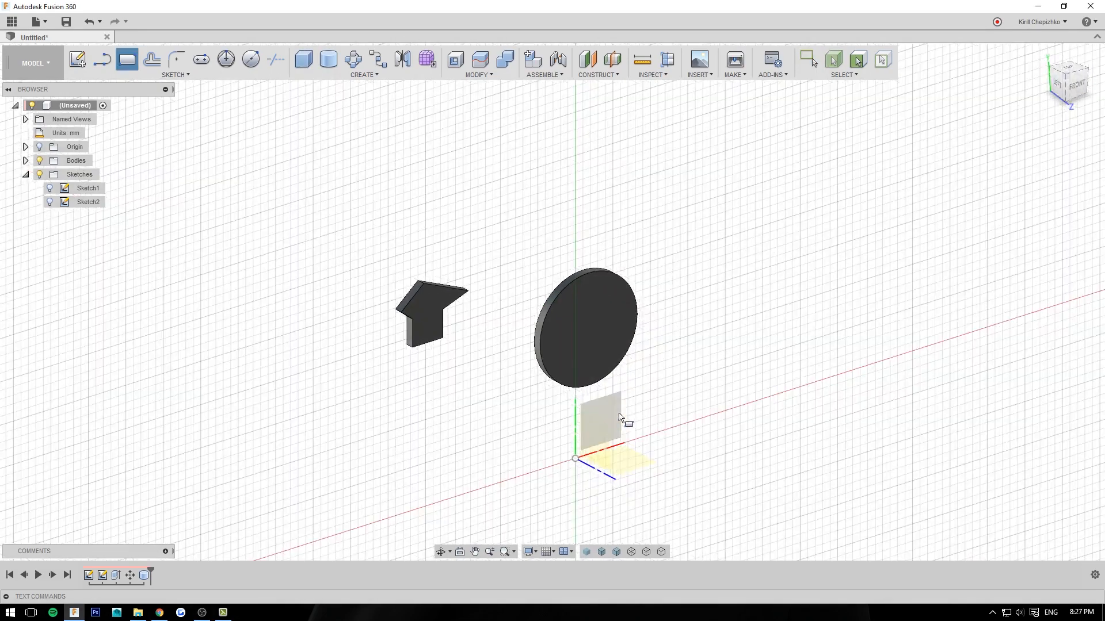
click(515, 270)
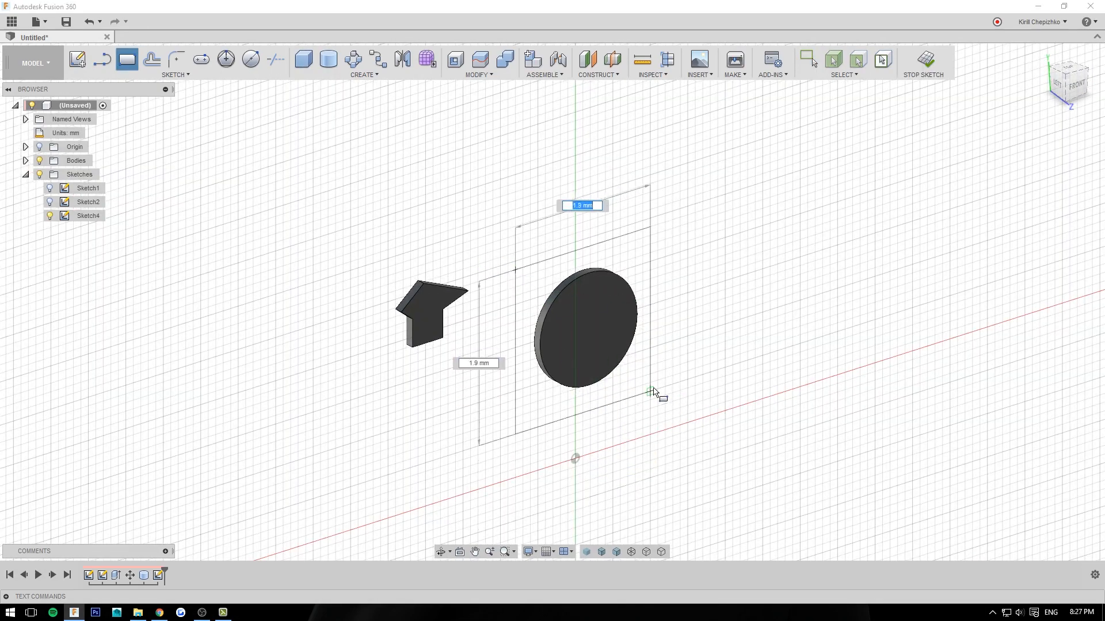
click(651, 382)
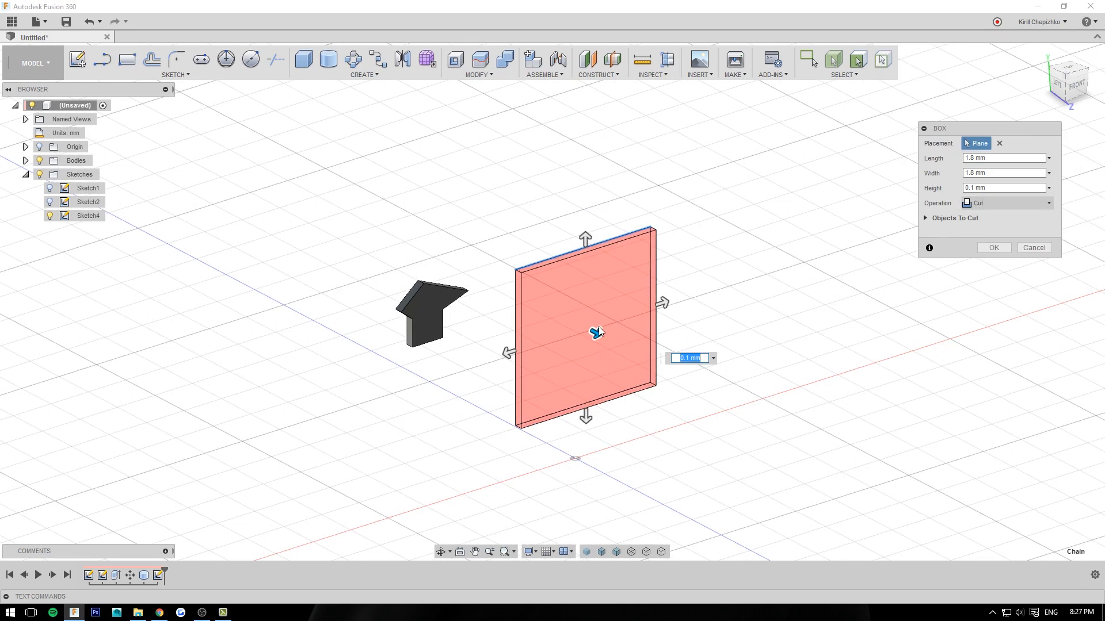
drag(598, 332, 494, 279)
click(1008, 202)
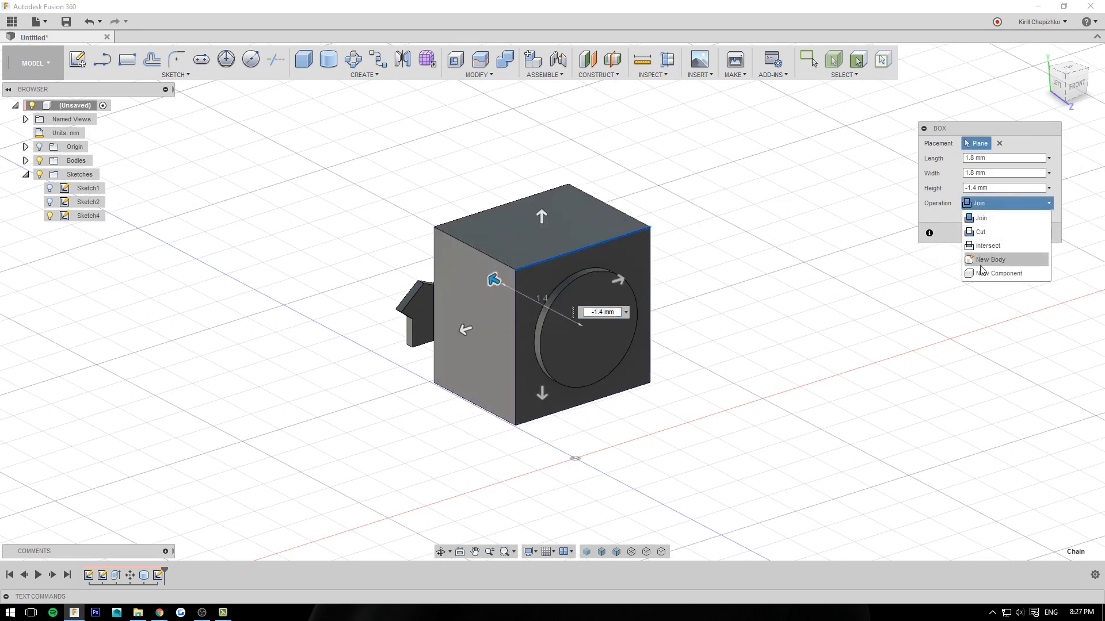
click(989, 259)
click(1026, 233)
Move the box body about 1.9 mm back along the Z axis, away from the disc
click(553, 250)
right_click(554, 251)
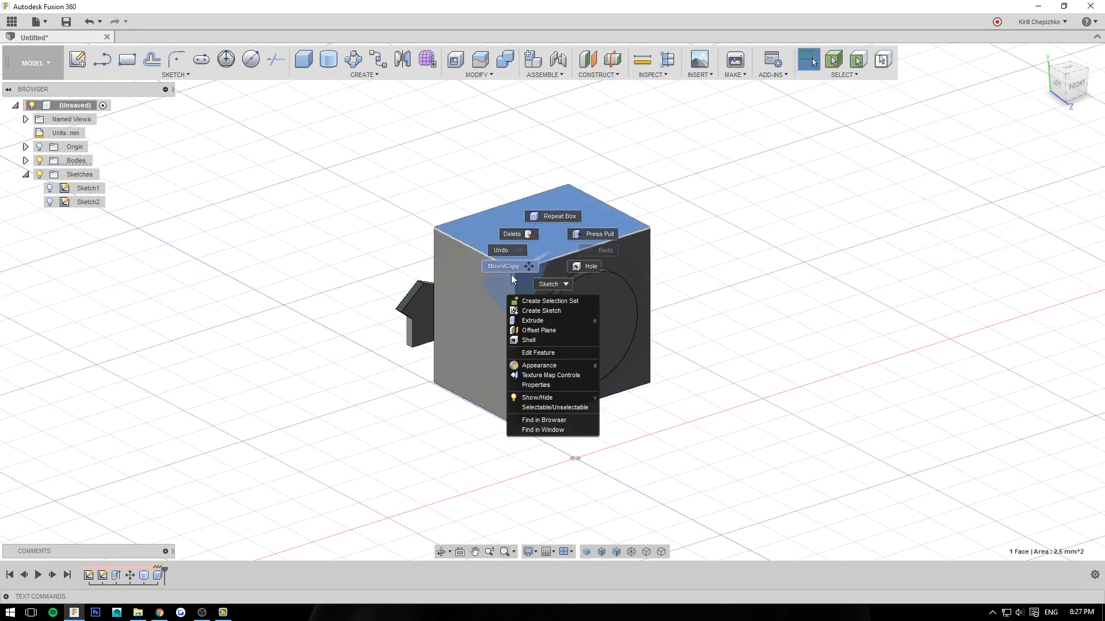
click(508, 268)
click(1004, 143)
click(990, 157)
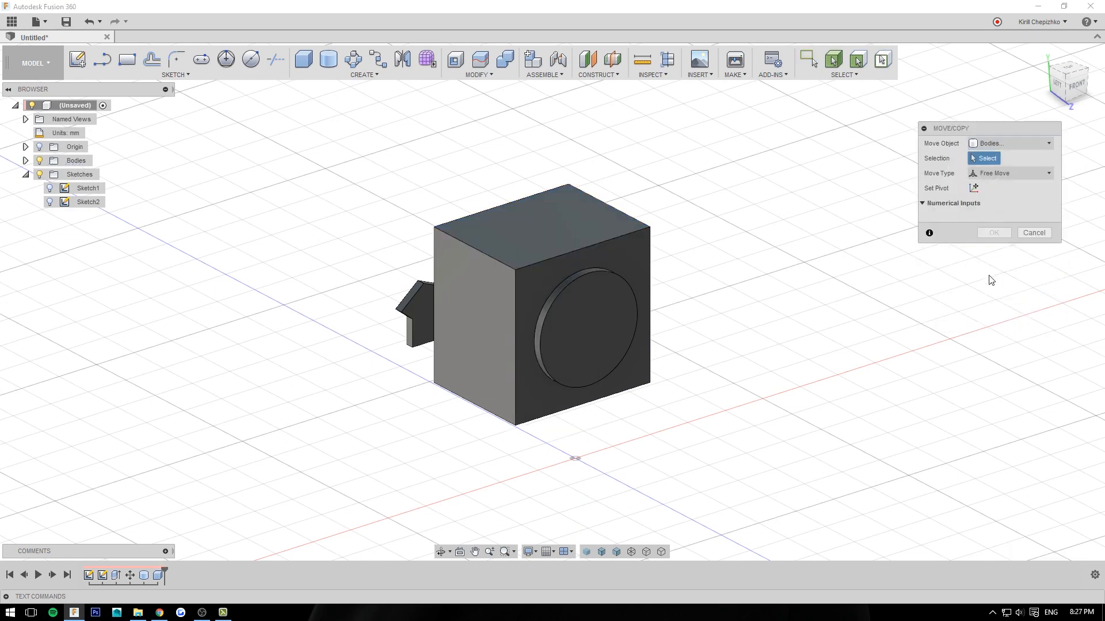
click(505, 249)
drag(509, 262, 422, 203)
click(993, 339)
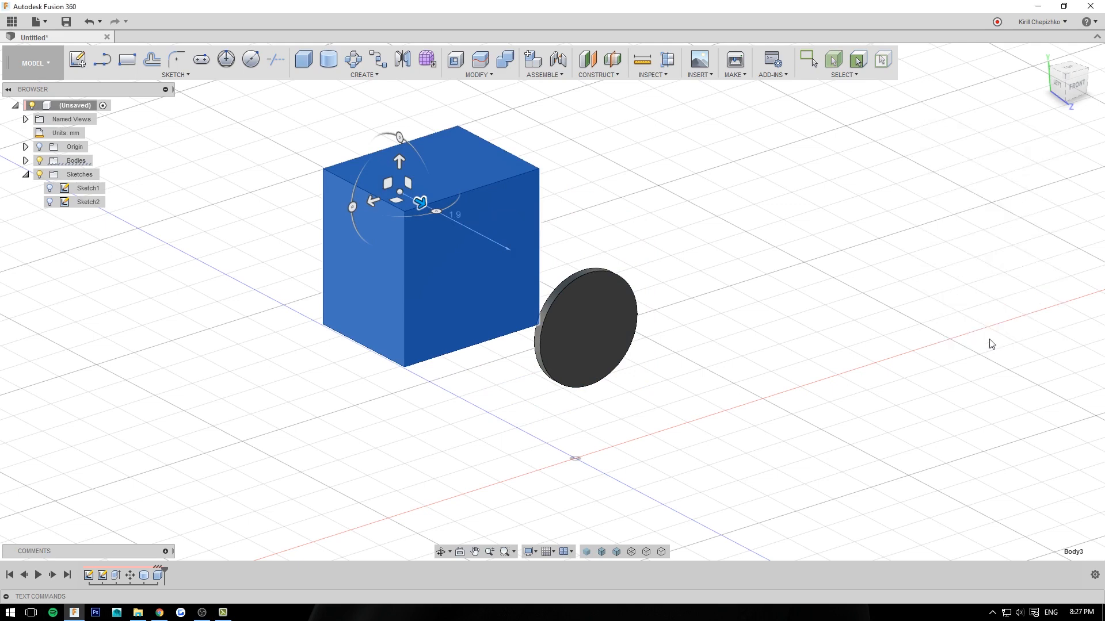
Try lofting from the box's face that faces the disc to the disc's near face with the Join operation
click(358, 74)
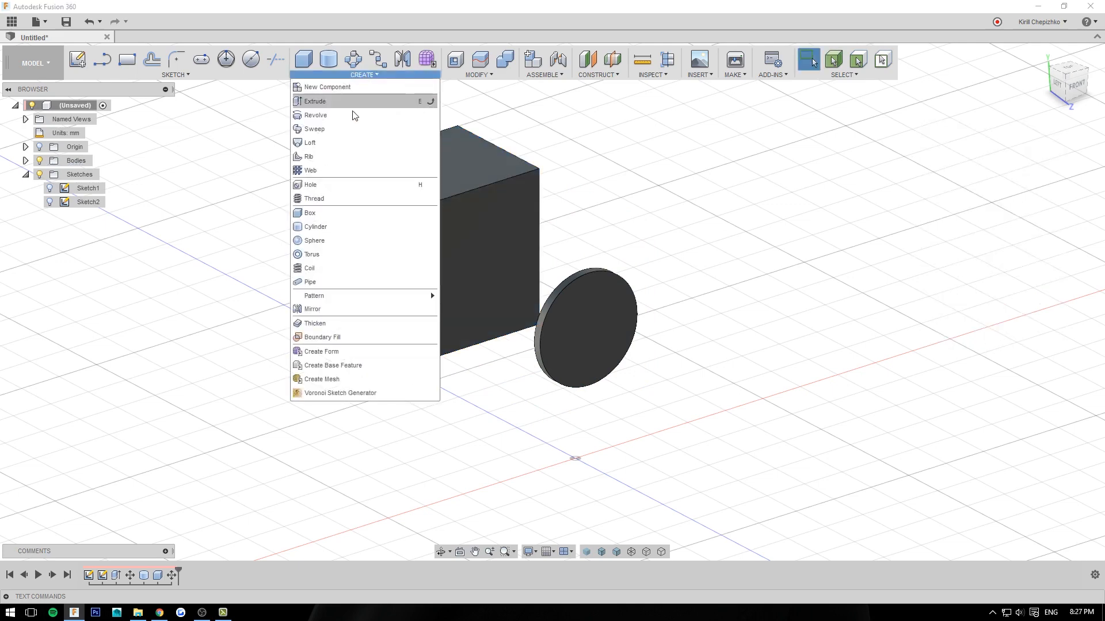
click(338, 144)
click(480, 226)
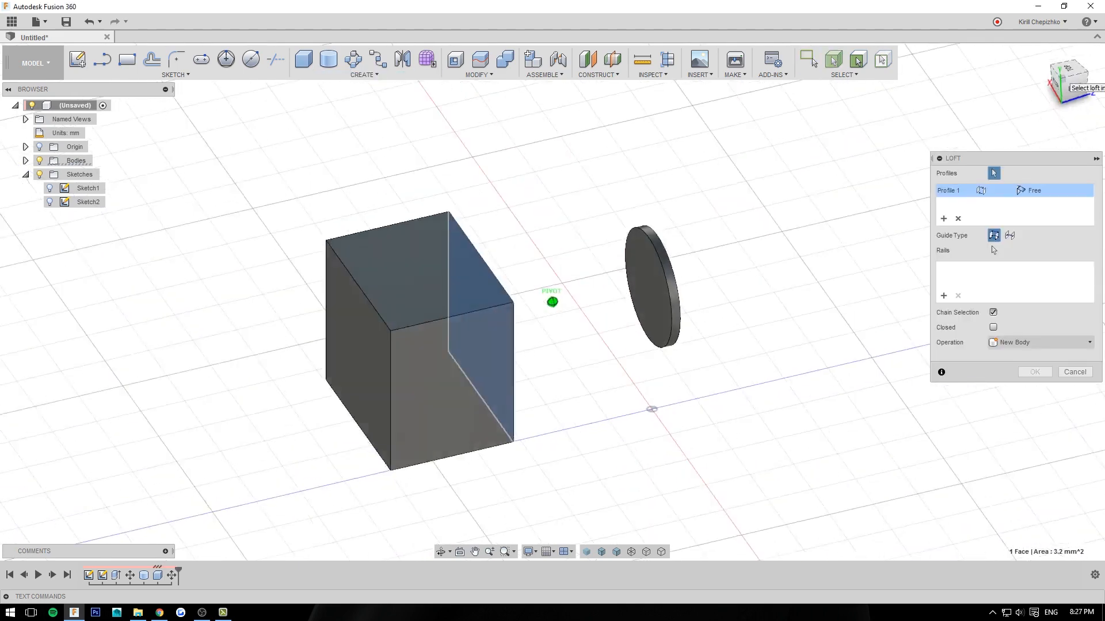
mouse_move(1061, 77)
mouse_down()
mouse_move(1052, 80)
mouse_move(1090, 82)
mouse_move(1045, 80)
mouse_up()
click(643, 278)
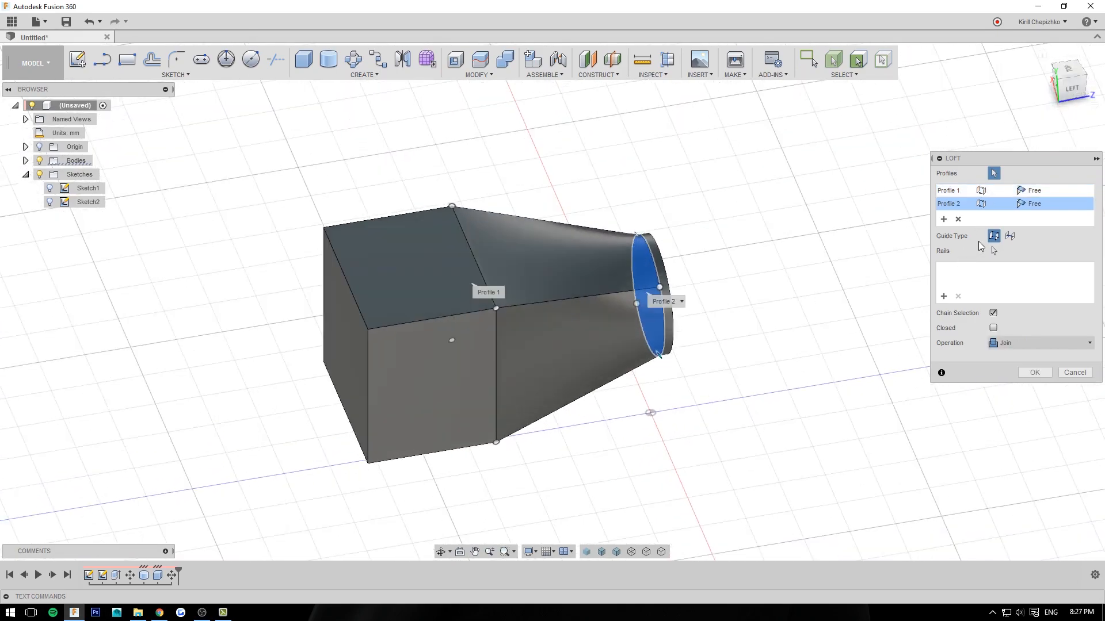
click(1071, 87)
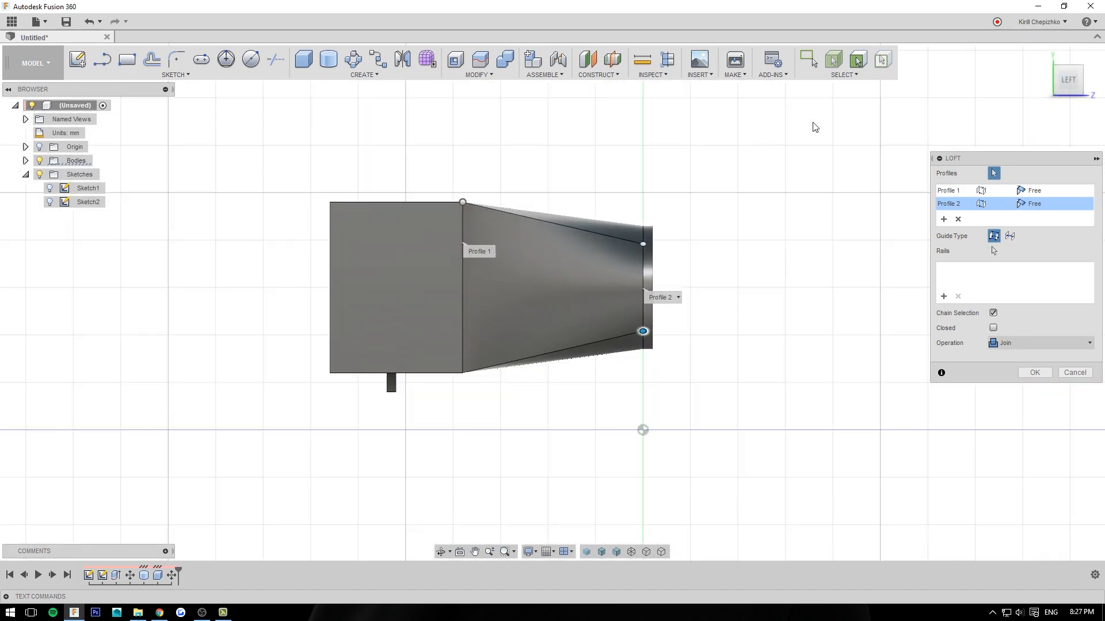
click(1078, 86)
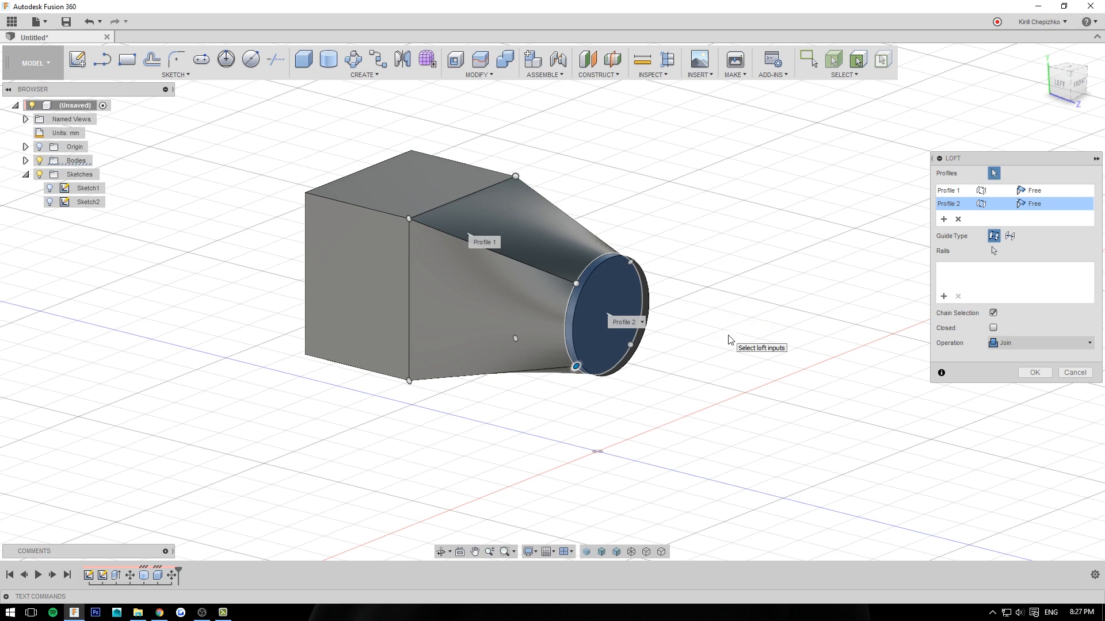
click(1075, 373)
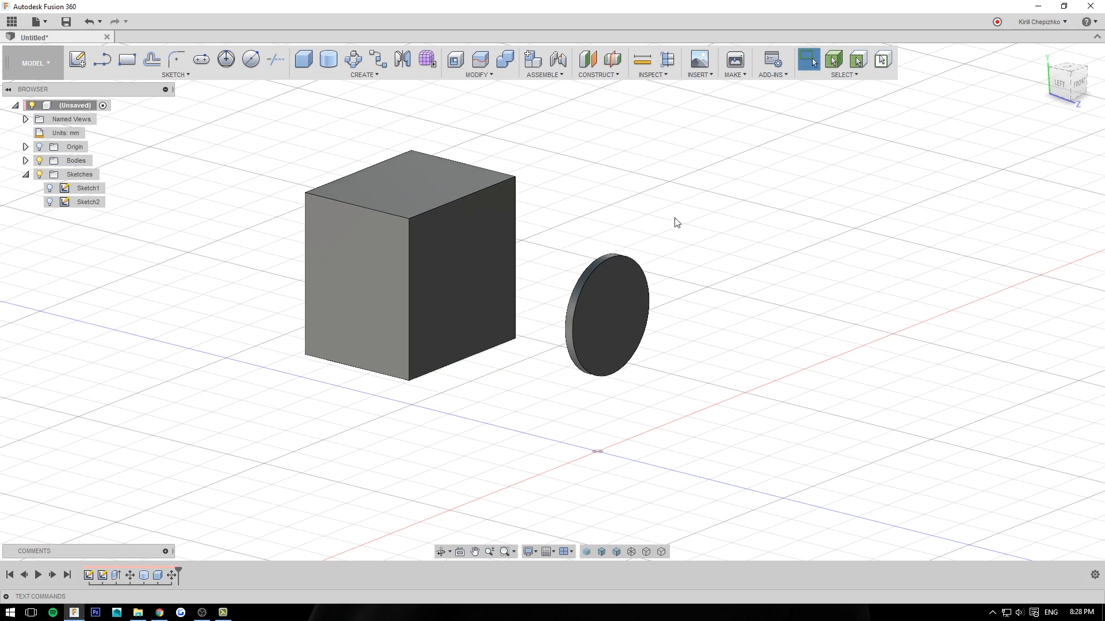
Hide the disc and box bodies, Body2 and Body3, and show the path sketch, Sketch1
click(26, 162)
click(50, 188)
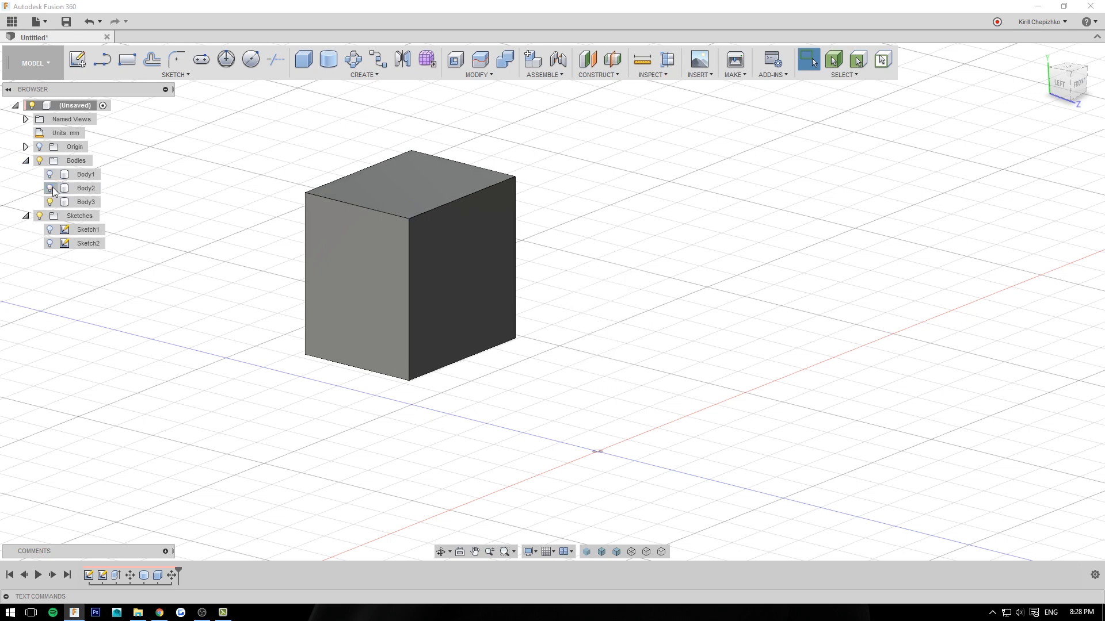
click(50, 202)
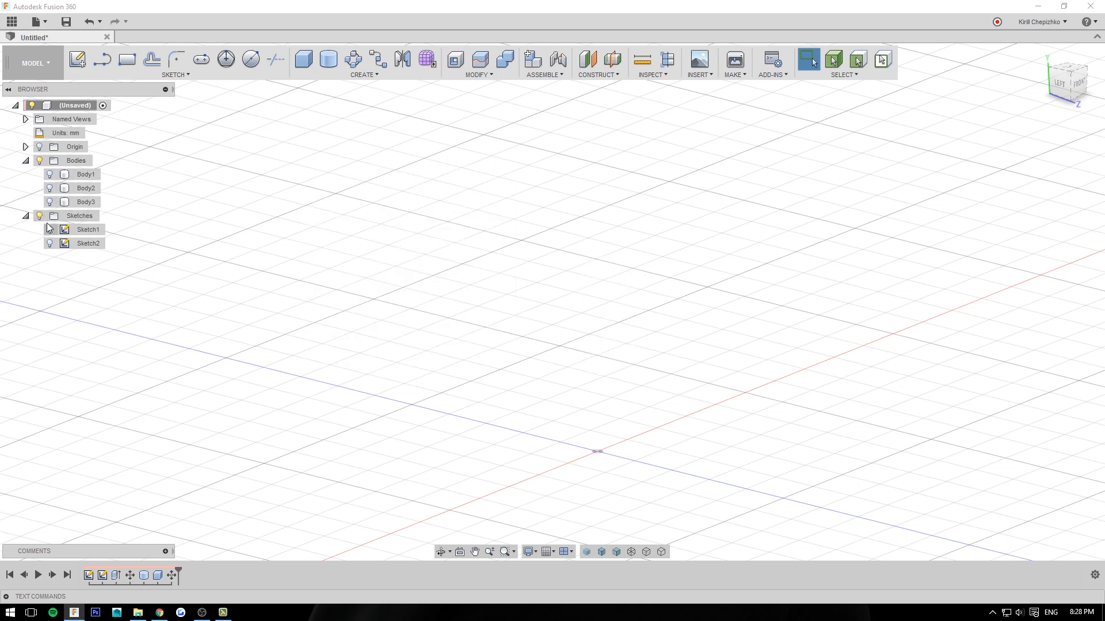
click(50, 230)
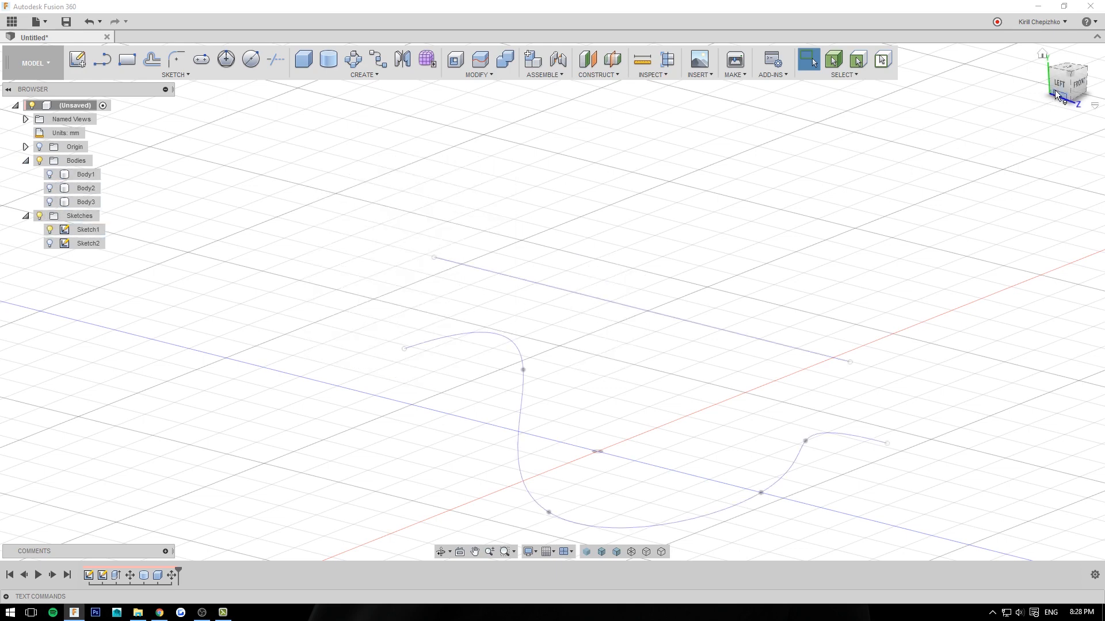
Try a solid circular pipe along the spline with a 0.3 mm section size as a new body, reviewing the section shapes
click(1055, 90)
click(368, 77)
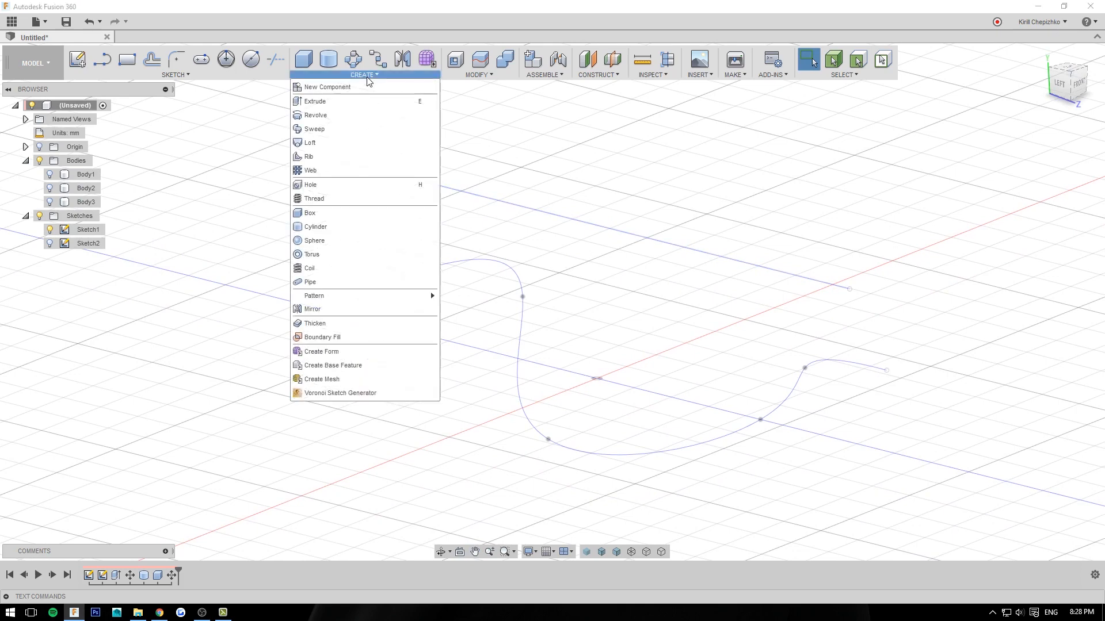
click(311, 282)
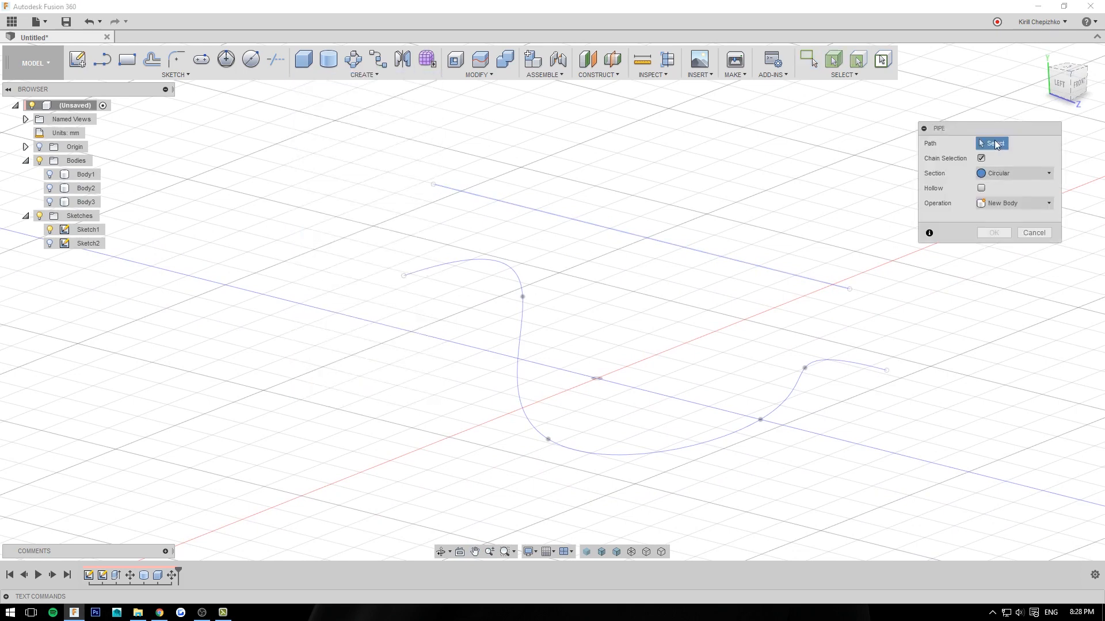
click(521, 286)
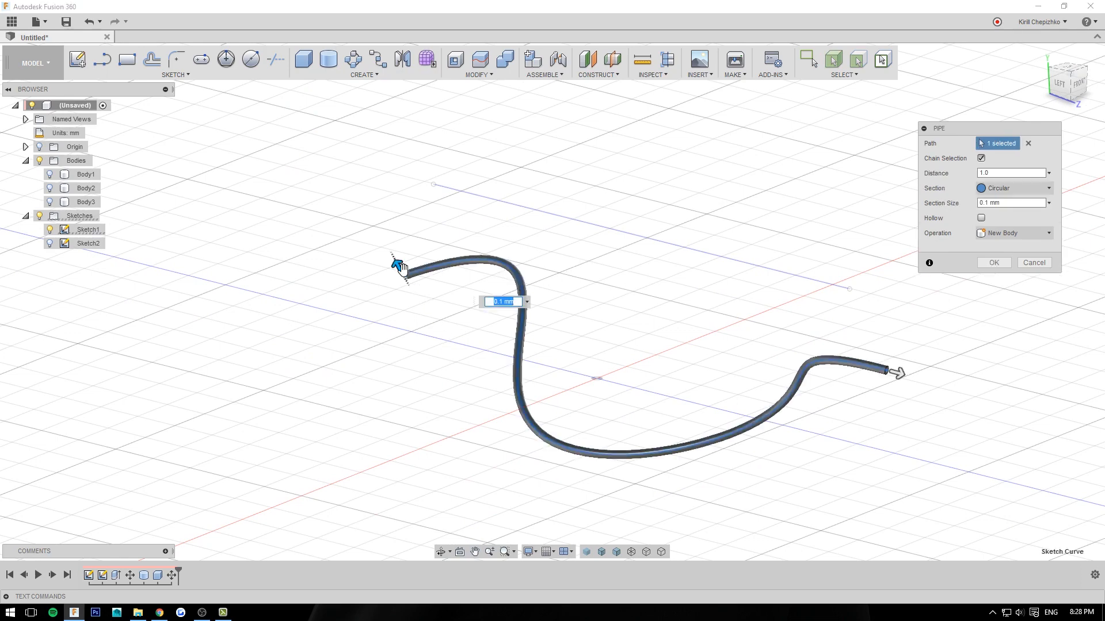
mouse_move(396, 264)
mouse_down()
mouse_move(382, 239)
mouse_move(400, 269)
mouse_up()
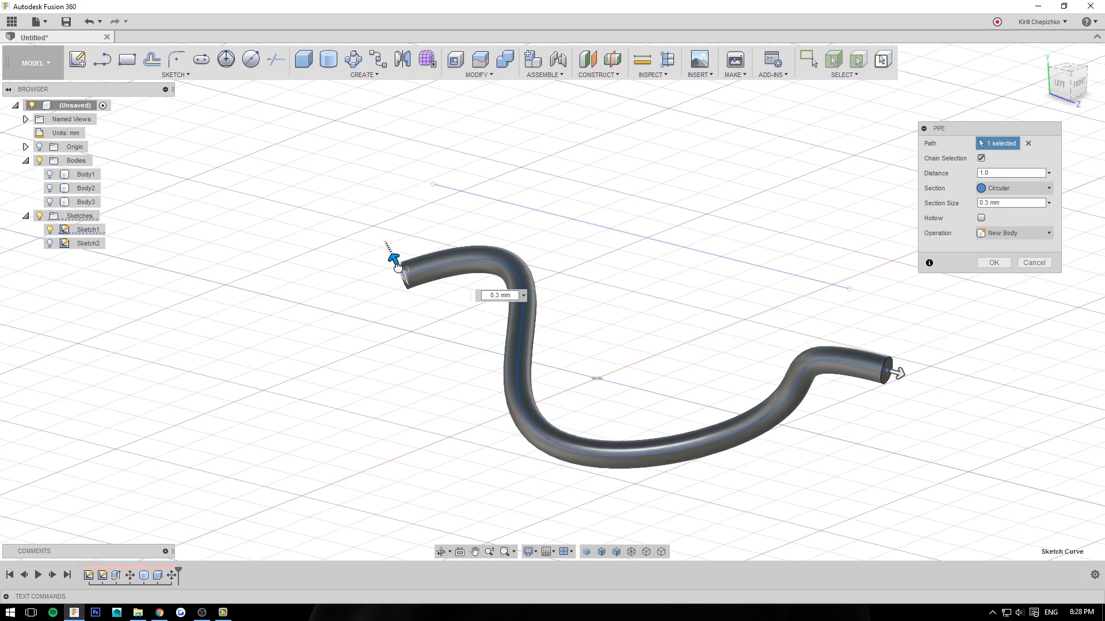
click(1043, 53)
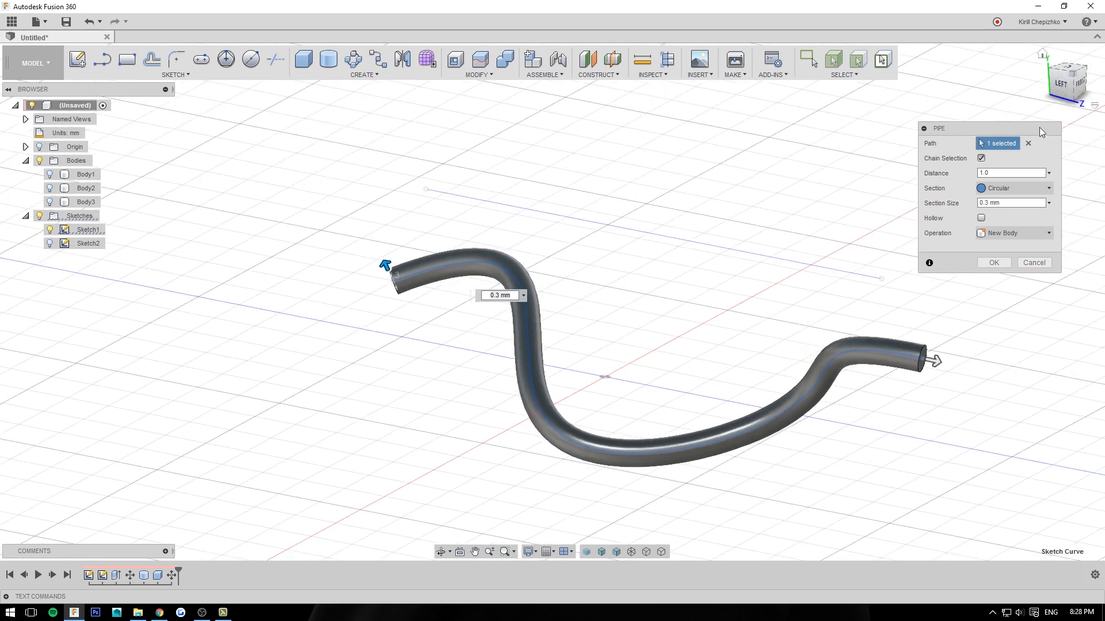
click(1002, 189)
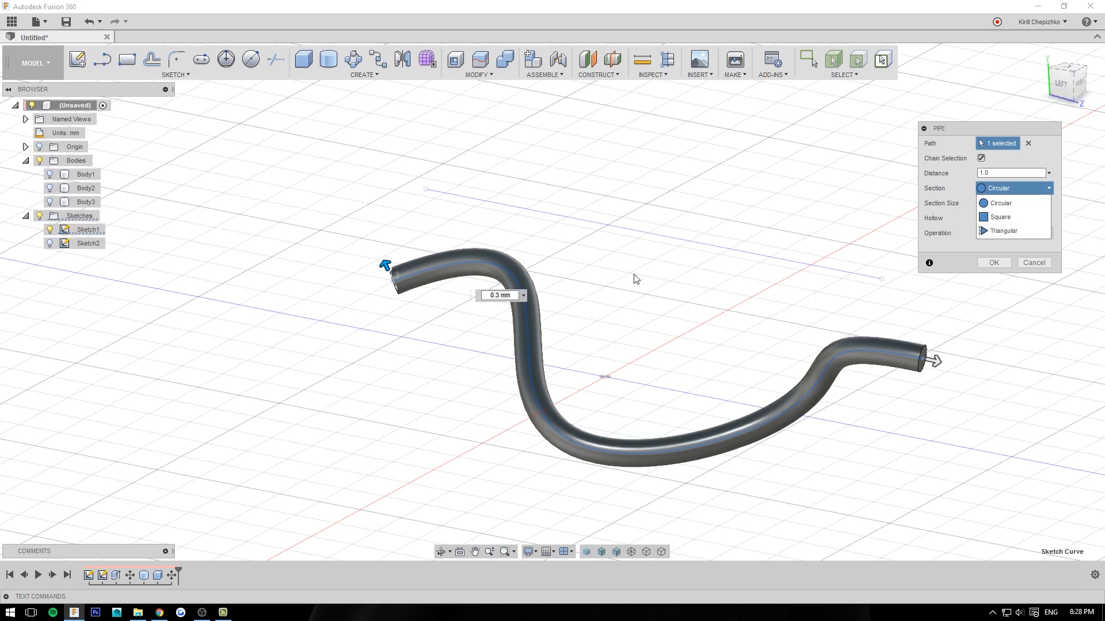
click(1082, 87)
drag(1073, 88, 1094, 89)
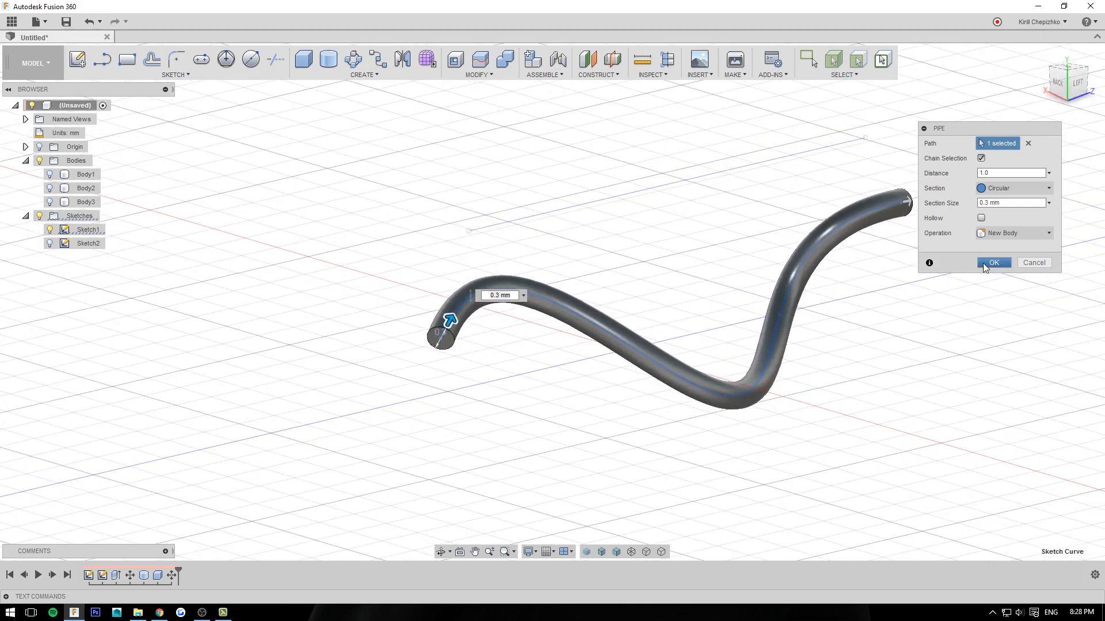
click(1033, 262)
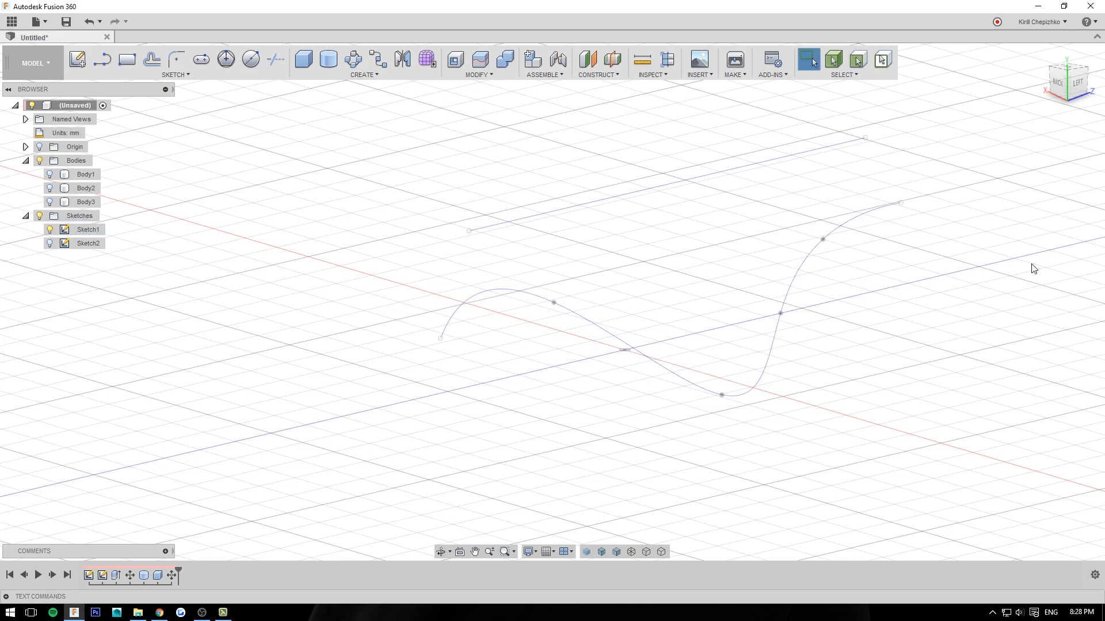
Start a new sculpted form while the path sketch is shown
drag(1085, 89, 1062, 91)
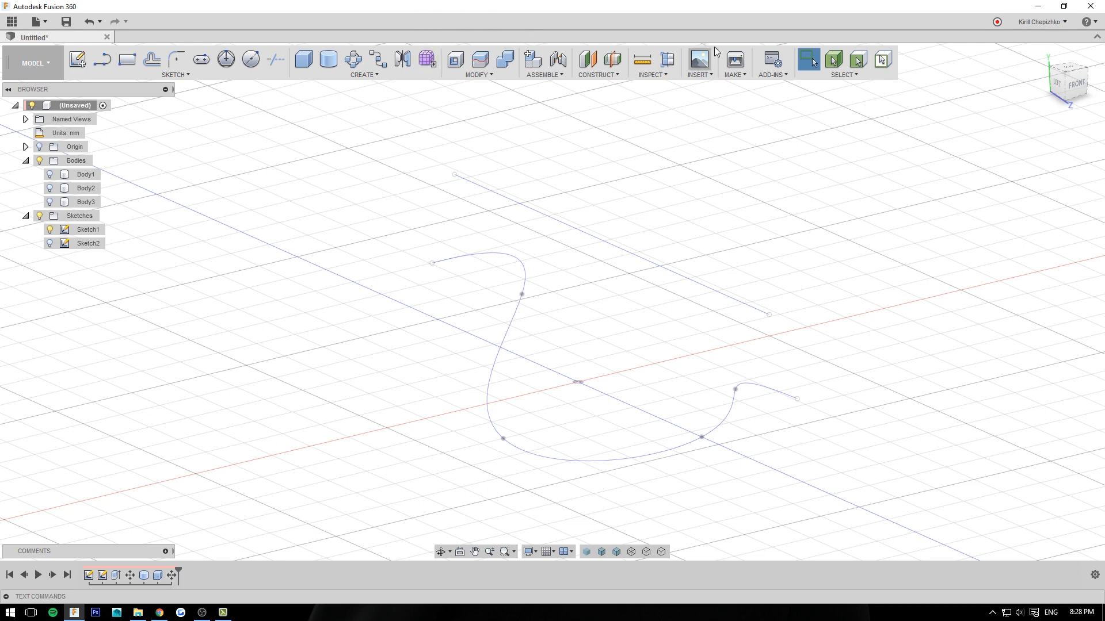
click(1066, 91)
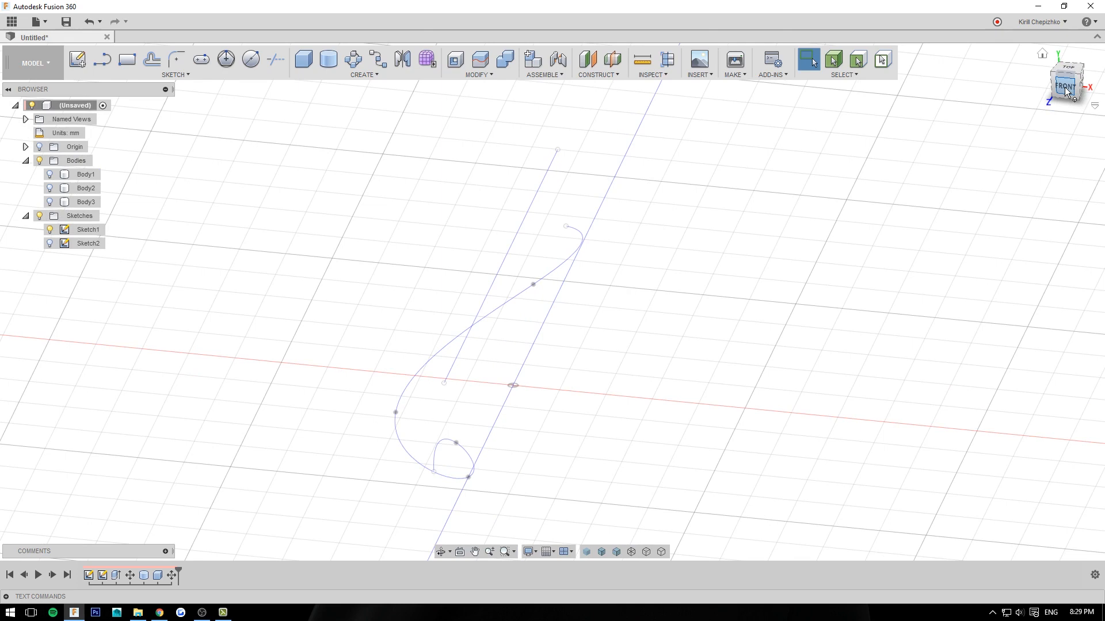
click(426, 59)
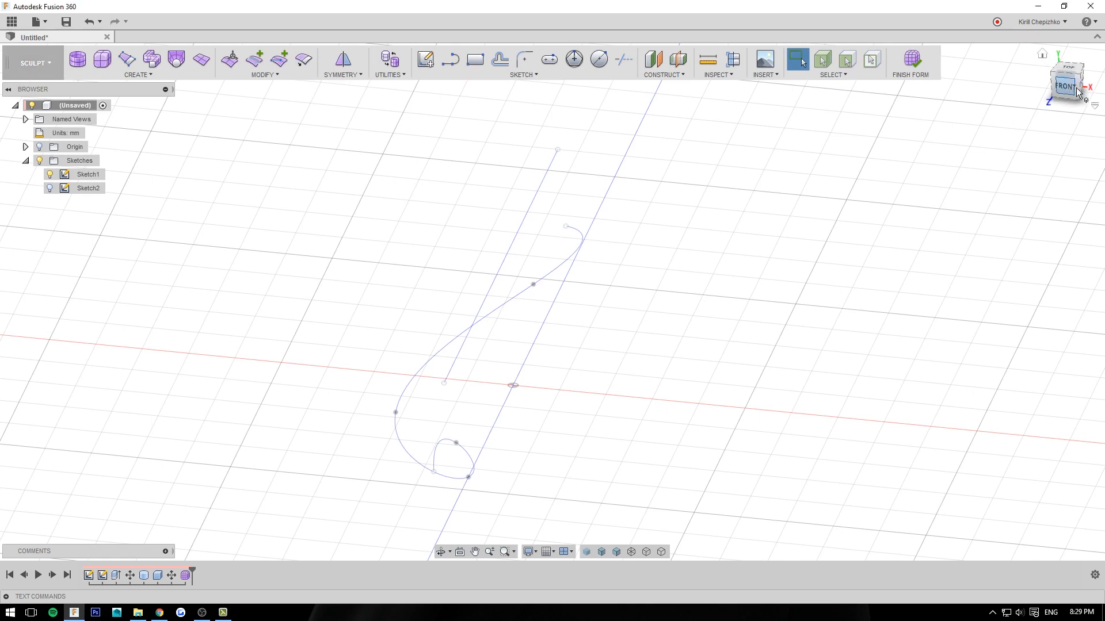
Create a T-spline box on the ground plane, about 2.8 mm long, 2.4 mm wide and 2.1 mm high, with two faces per side
drag(1070, 90, 1094, 86)
middle_drag(639, 256, 631, 211)
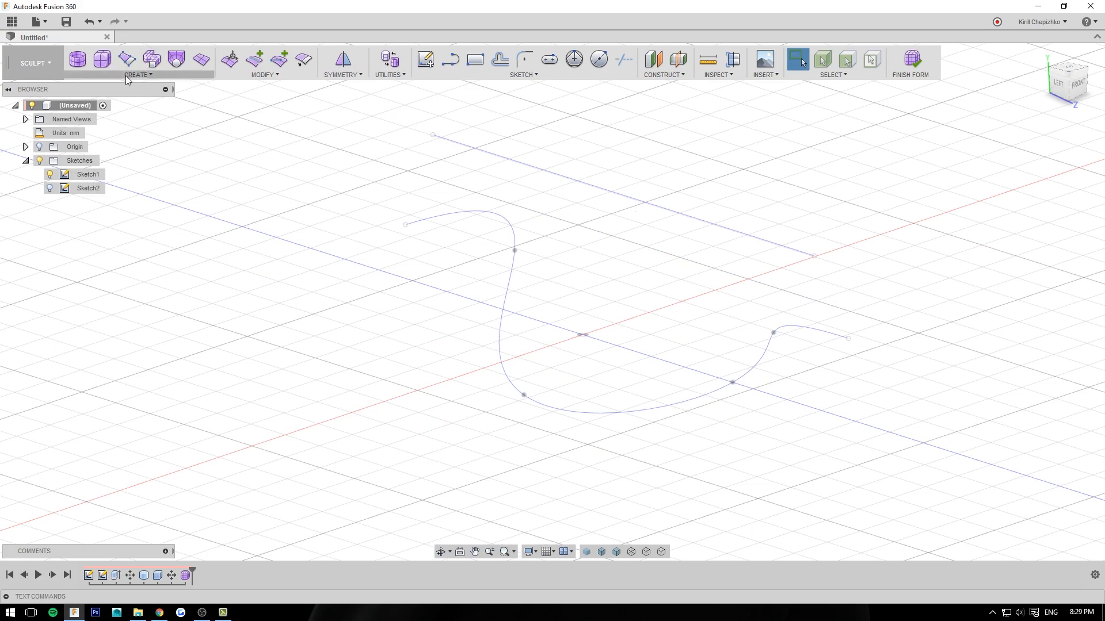
click(102, 60)
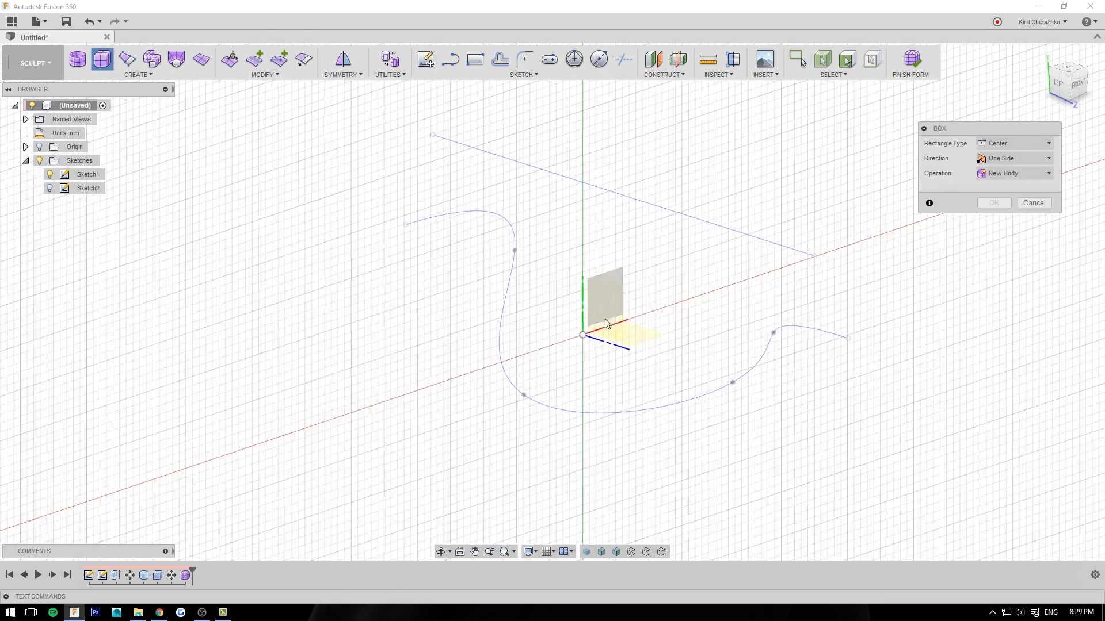
click(632, 329)
click(528, 313)
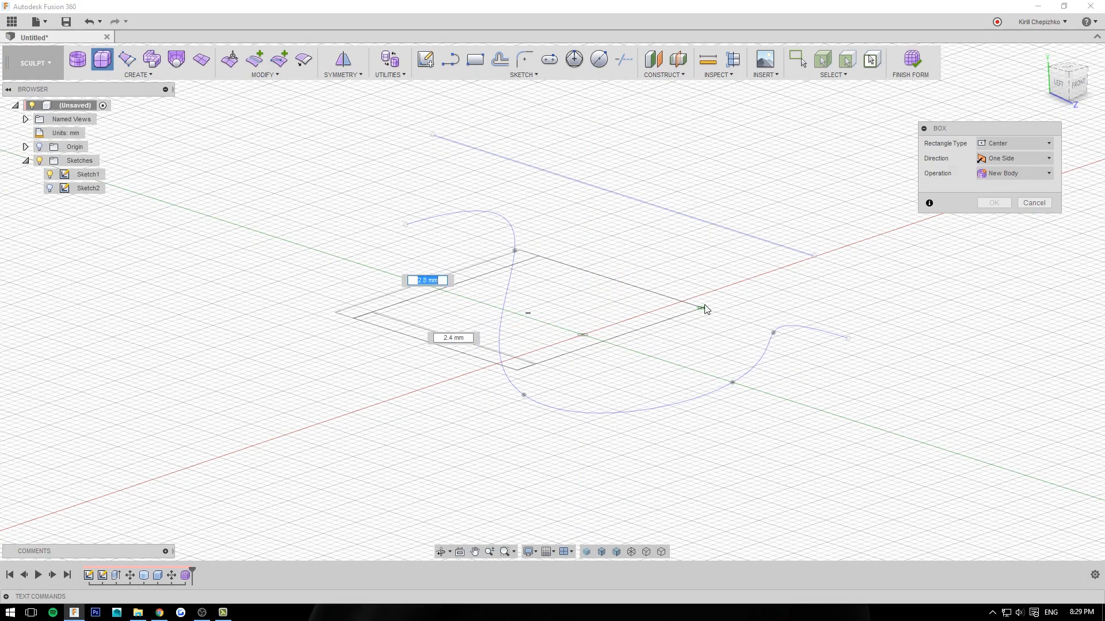
click(704, 307)
drag(528, 195, 526, 115)
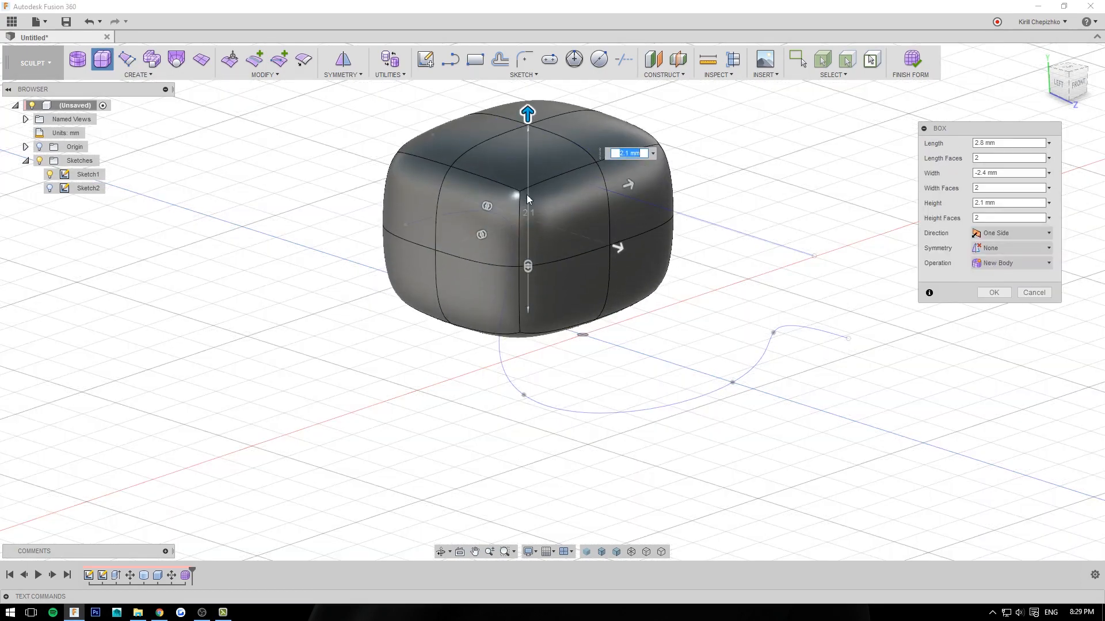
mouse_move(590, 153)
middle_down()
mouse_move(724, 291)
mouse_move(689, 220)
mouse_move(721, 178)
middle_up()
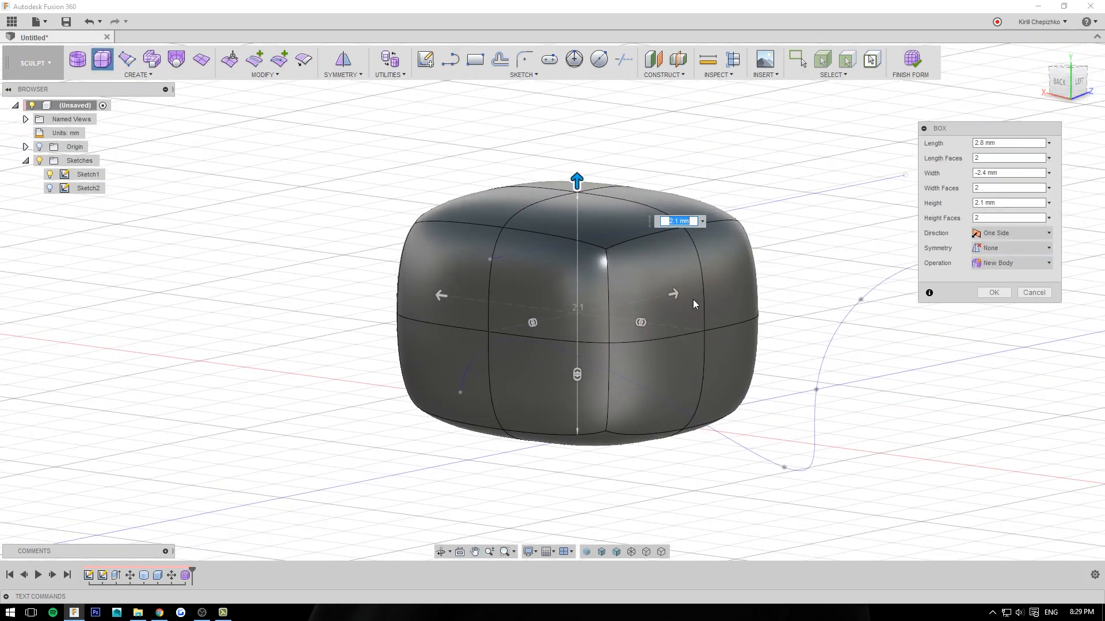
click(994, 293)
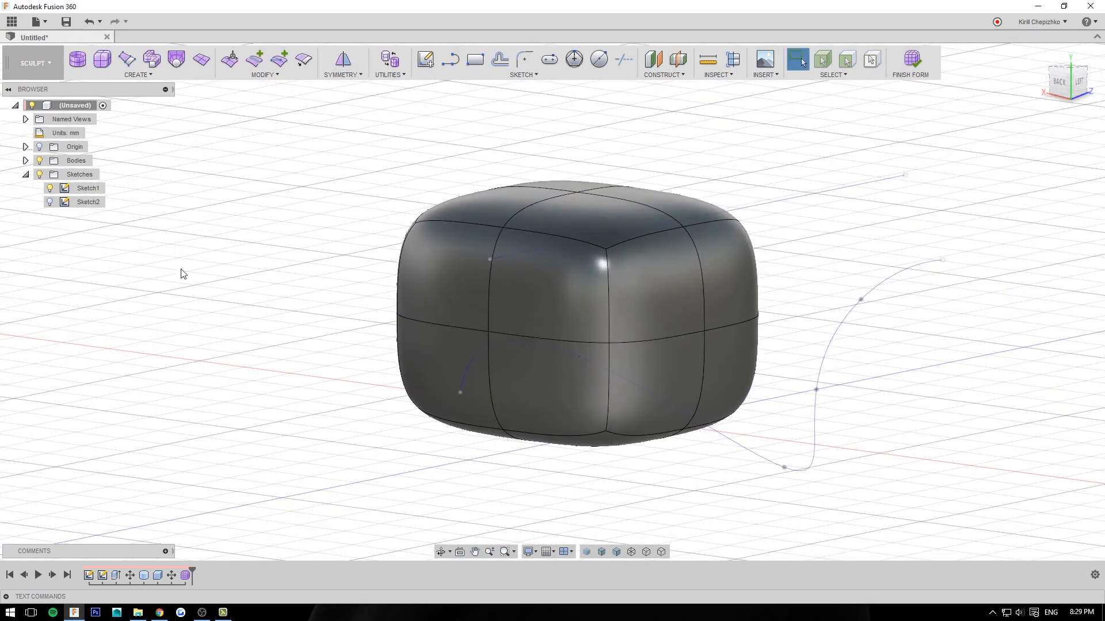
Try the box and smooth display modes on the T-spline body, Body1
click(26, 161)
right_click(84, 178)
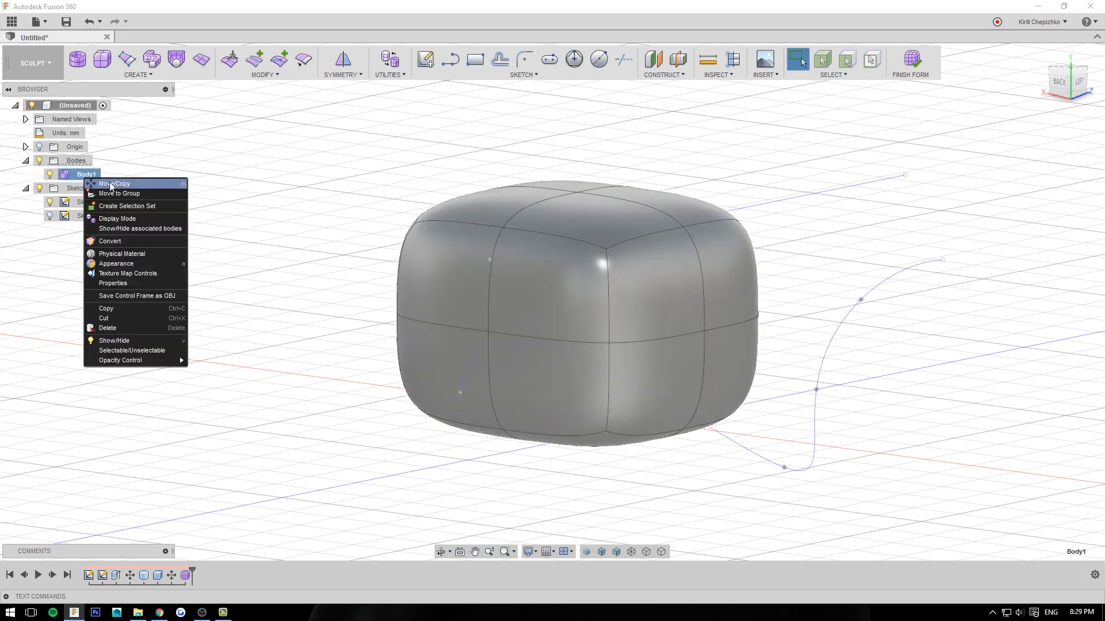
click(119, 218)
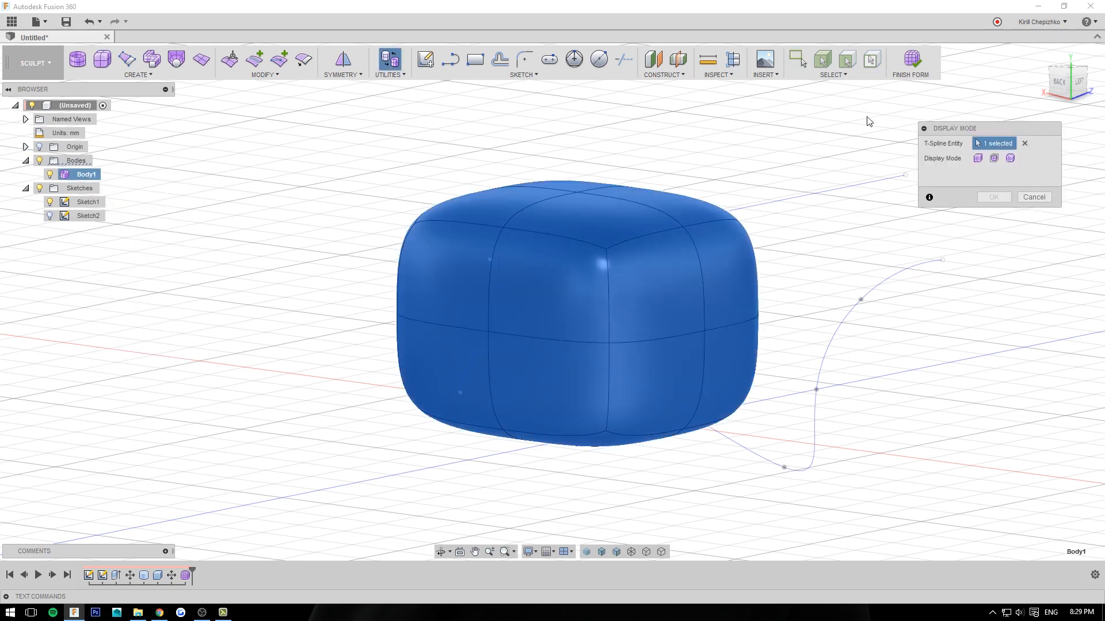
click(1070, 82)
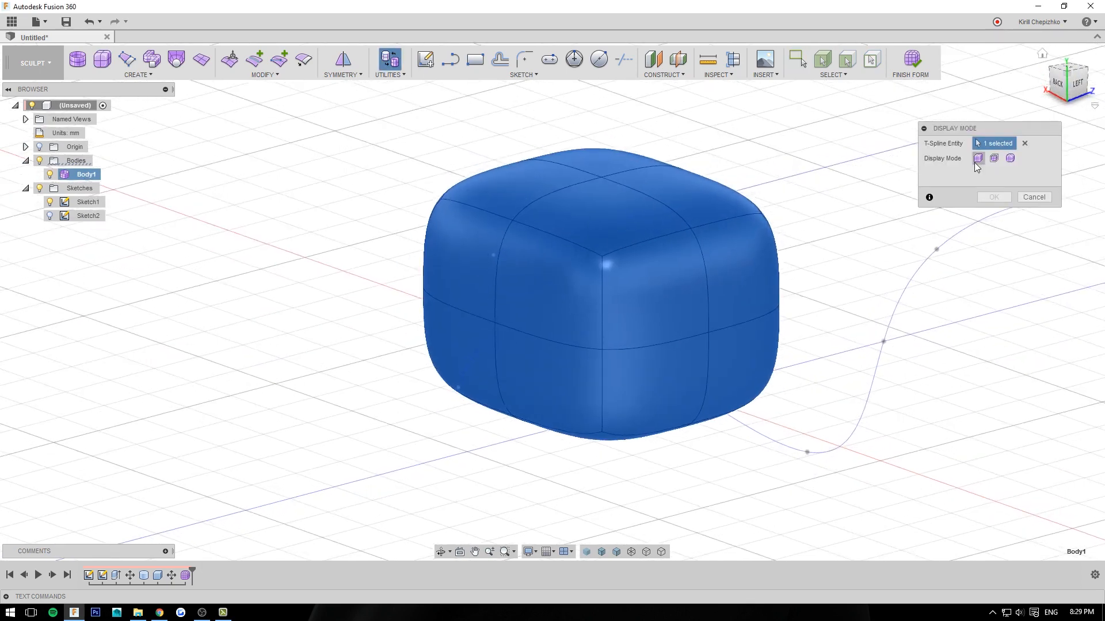
click(978, 158)
click(1010, 160)
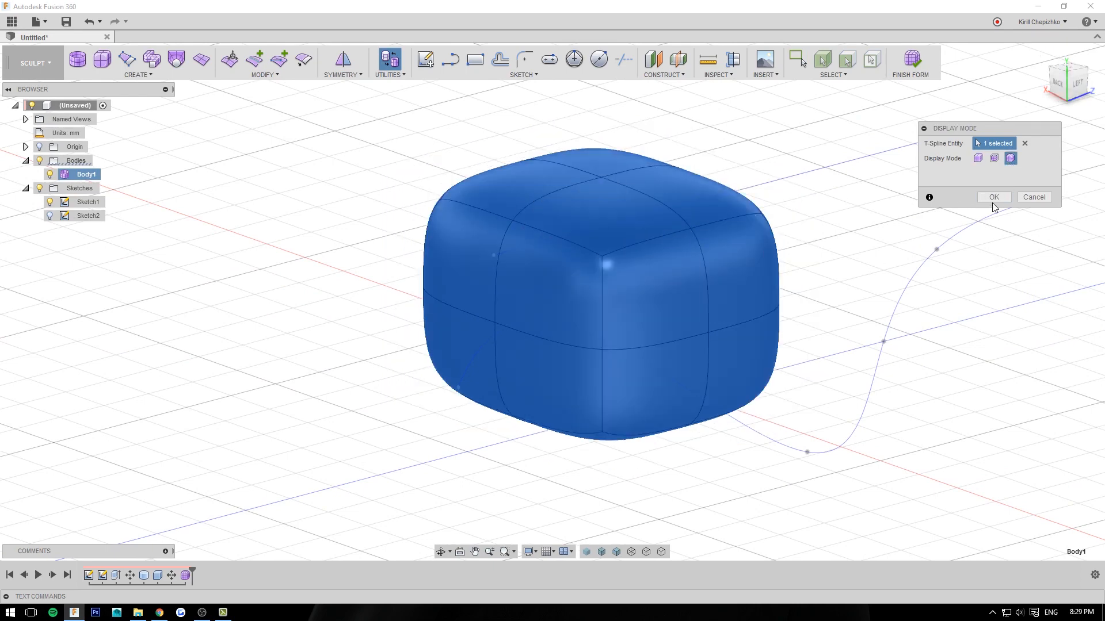
click(1034, 198)
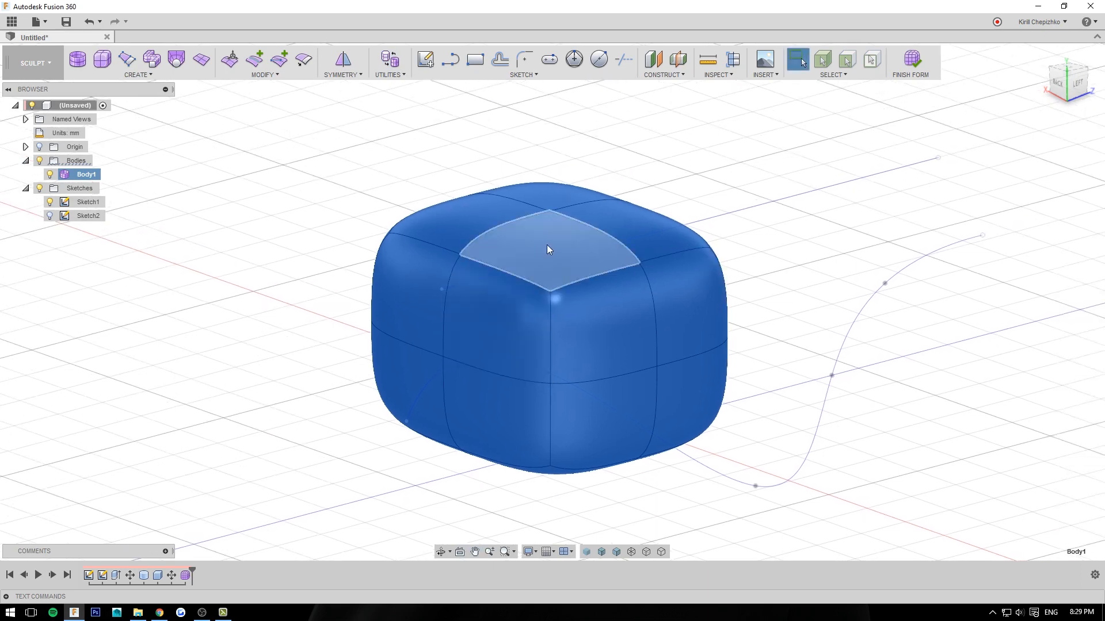
Edit the form by pulling the upper rear face of the body's left side outward along the X axis
right_click(622, 299)
click(652, 292)
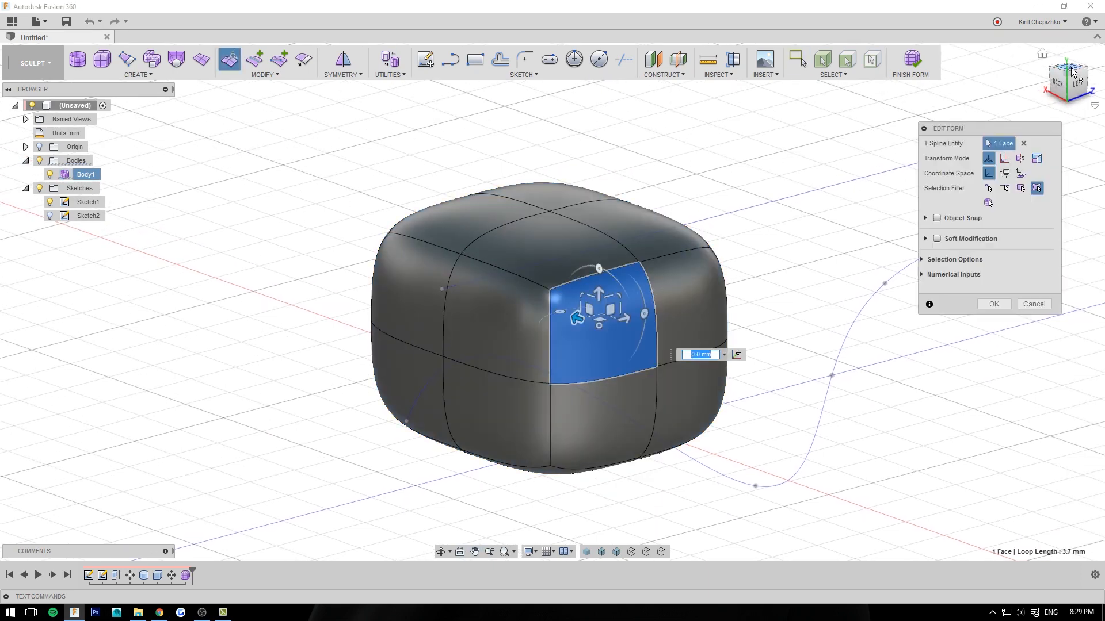
click(1072, 72)
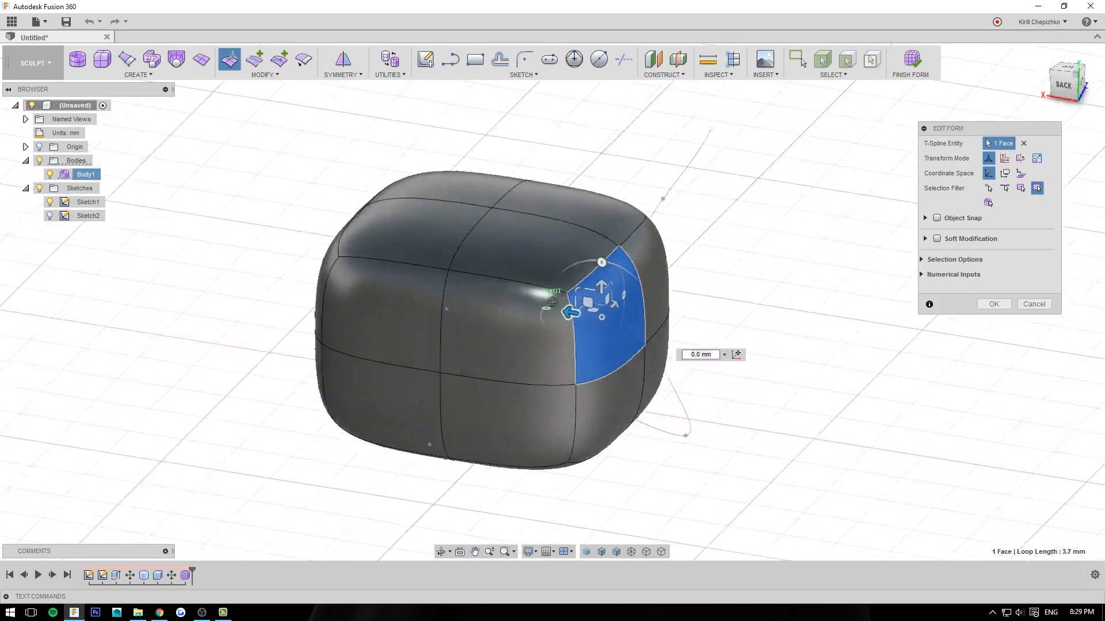
drag(576, 316, 882, 347)
Select the upper front face at the body's stretched end and move it up about 1.9 mm
drag(1072, 85, 997, 88)
middle_drag(575, 206, 764, 127)
click(577, 323)
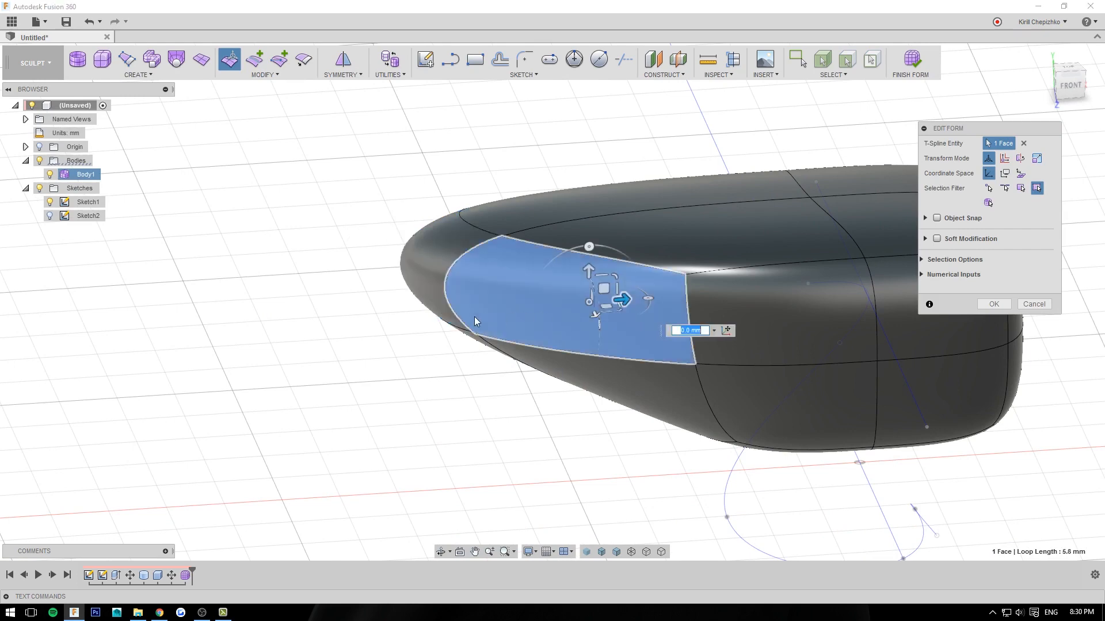
drag(619, 306, 458, 306)
key(ctrl+z)
drag(588, 271, 585, 81)
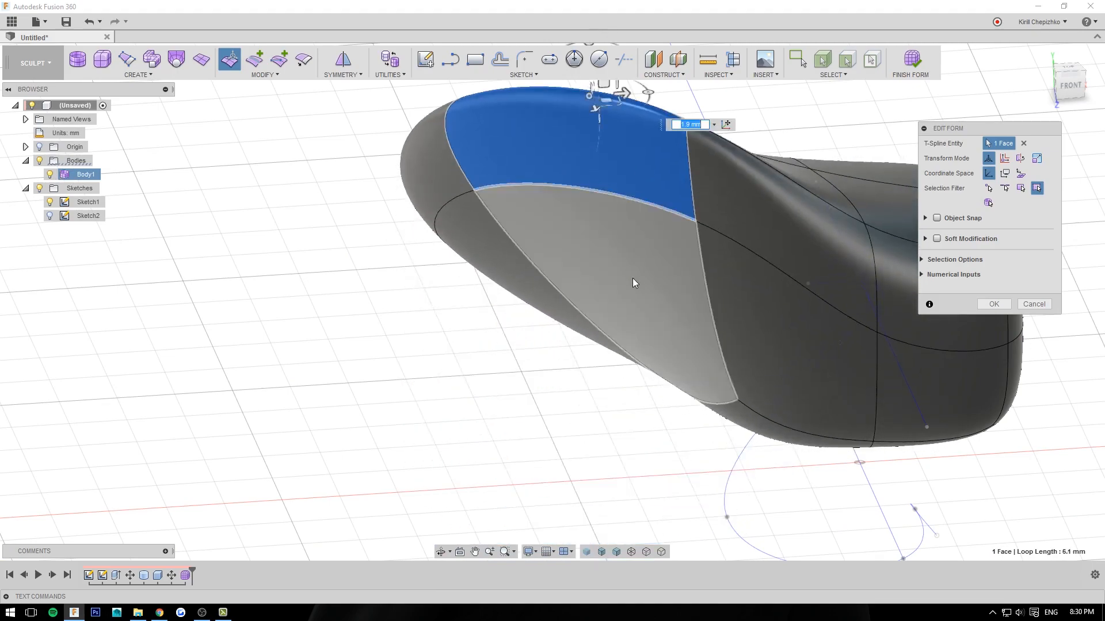
Accept the move of the upper front face and leave the Edit Form command
scroll(633, 279, down, 3)
mouse_move(1075, 74)
mouse_down()
mouse_move(978, 60)
mouse_move(834, 77)
mouse_move(943, 109)
mouse_move(972, 136)
mouse_up()
middle_drag(733, 321, 972, 282)
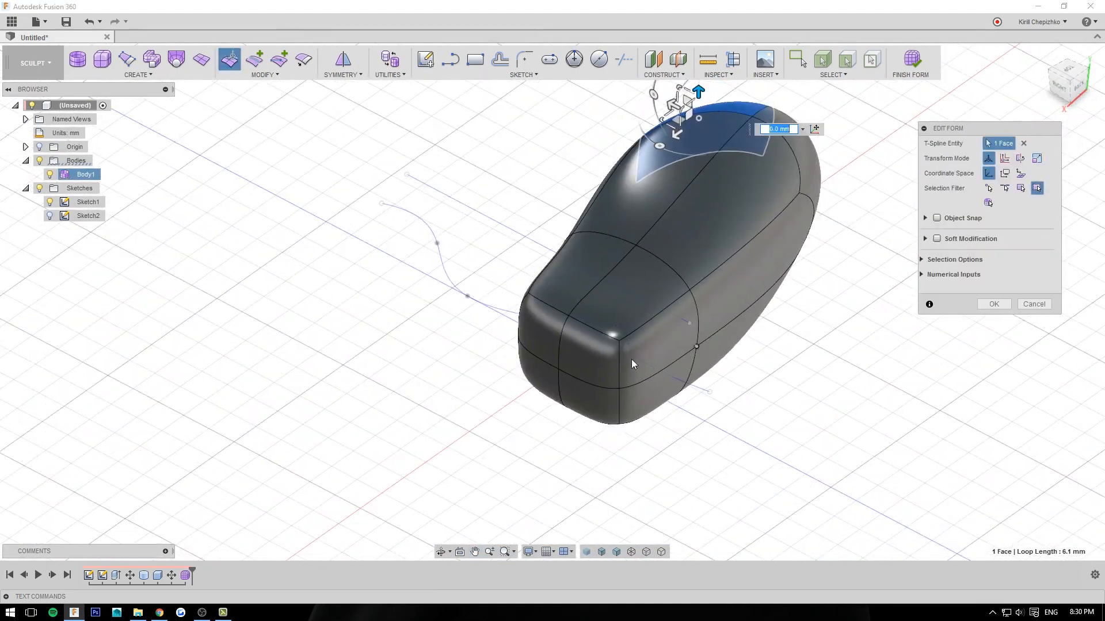
click(993, 304)
Try pulling the upper end face at the body's blunt end outward about 6.3 mm along the X axis with Edit Form
click(581, 333)
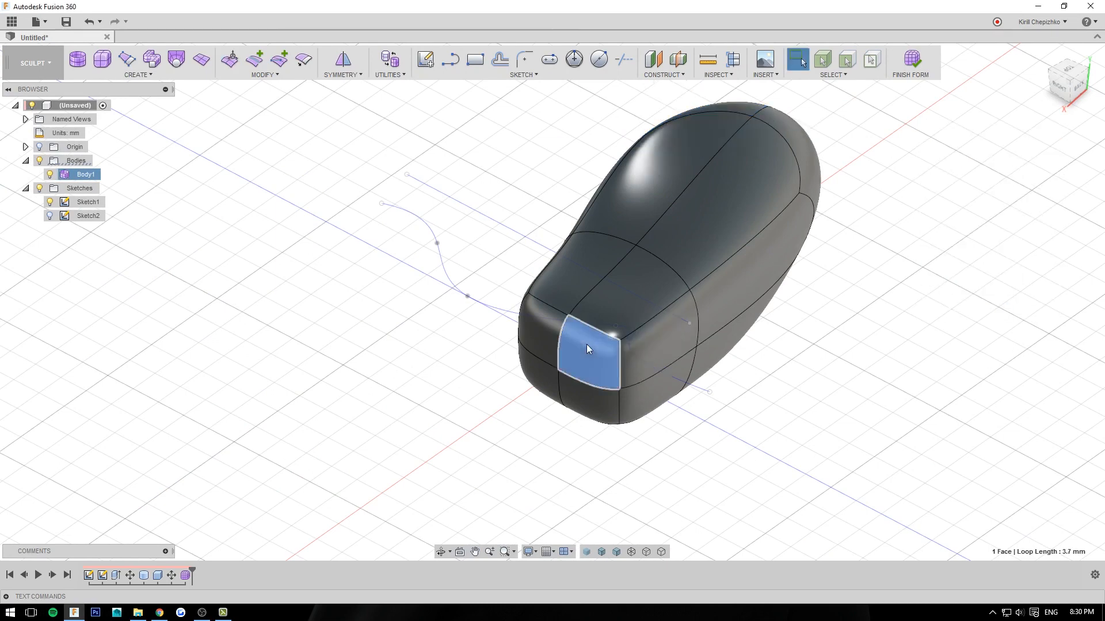
right_click(587, 349)
click(616, 330)
mouse_move(544, 377)
mouse_down()
mouse_move(481, 418)
mouse_move(229, 522)
mouse_up()
scroll(765, 329, down, 2)
mouse_move(1054, 82)
mouse_down()
mouse_move(1102, 92)
mouse_move(1088, 63)
mouse_move(1065, 92)
mouse_move(1081, 52)
mouse_move(1077, 84)
mouse_move(1056, 85)
mouse_move(1077, 69)
mouse_move(1071, 78)
mouse_up()
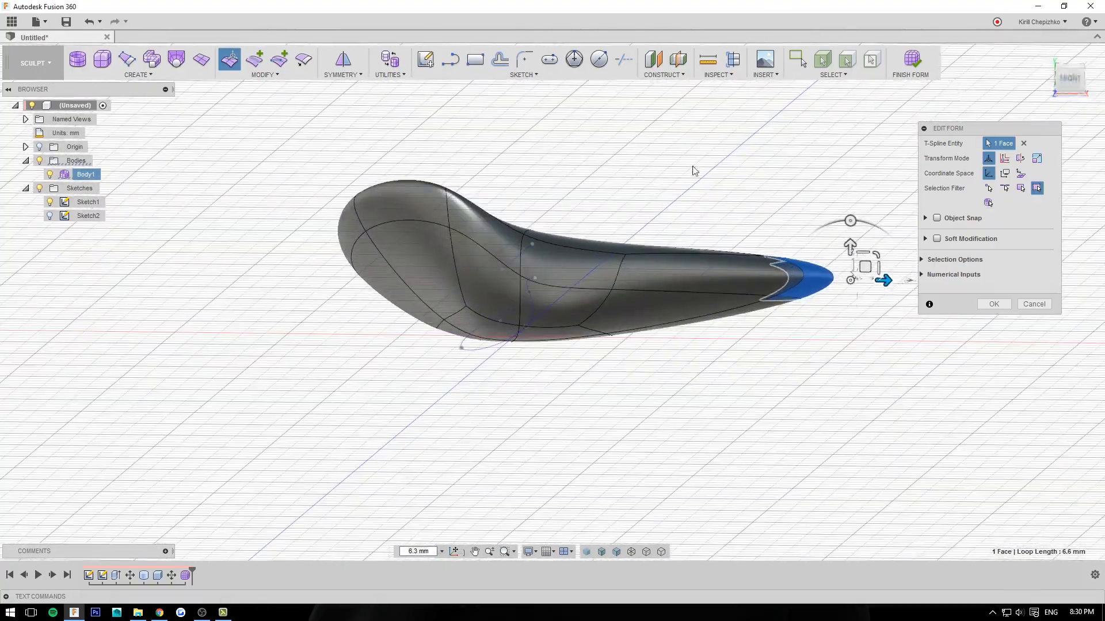
middle_drag(614, 142, 597, 170)
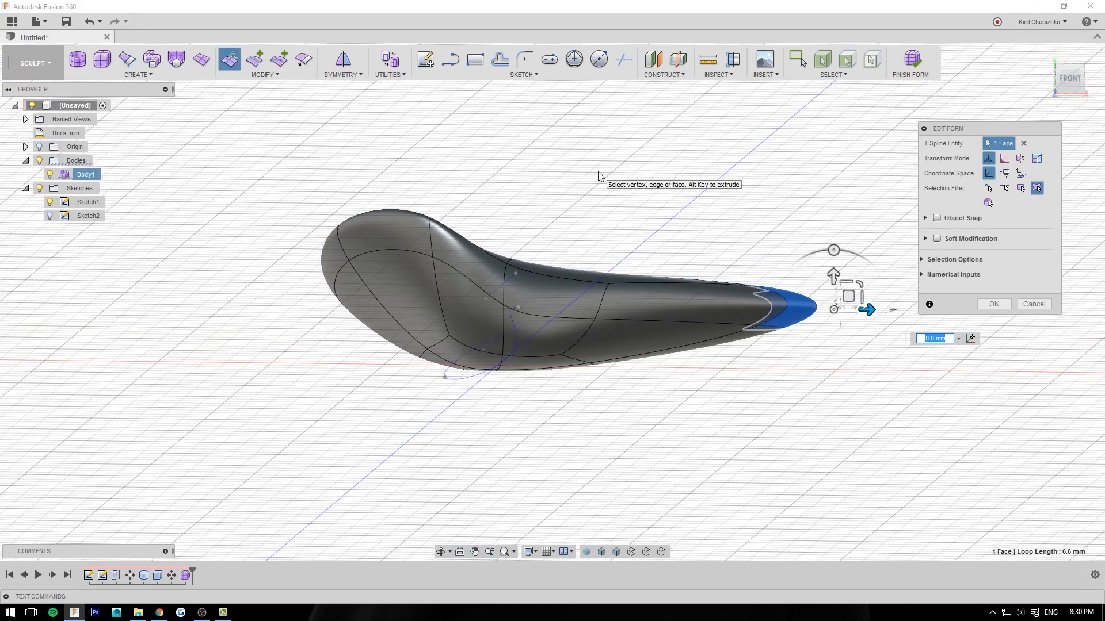
click(1069, 86)
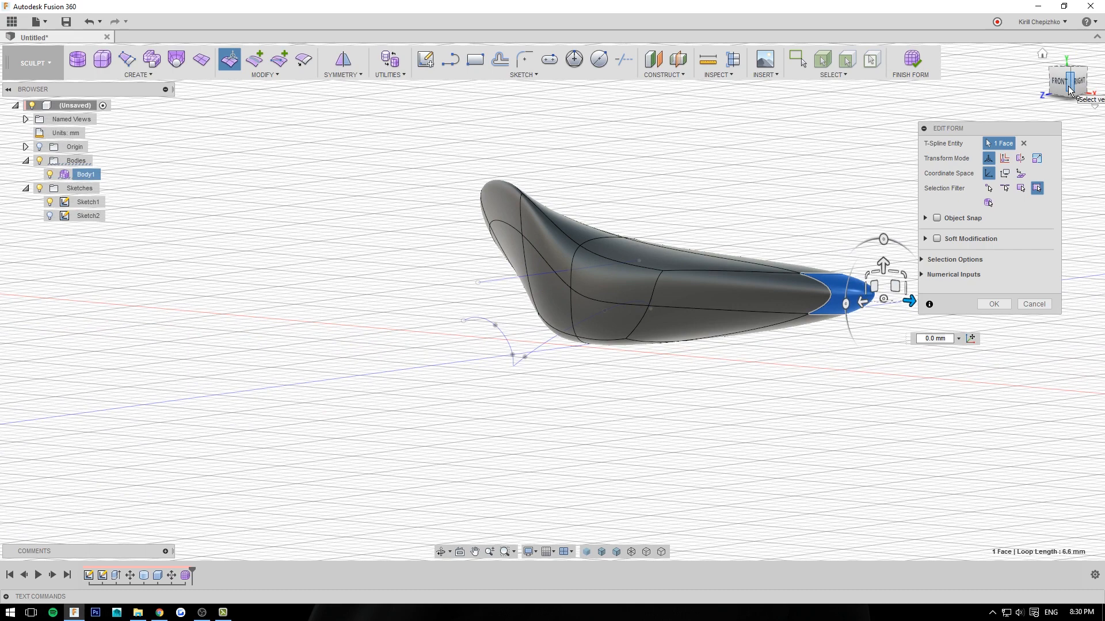
click(1034, 304)
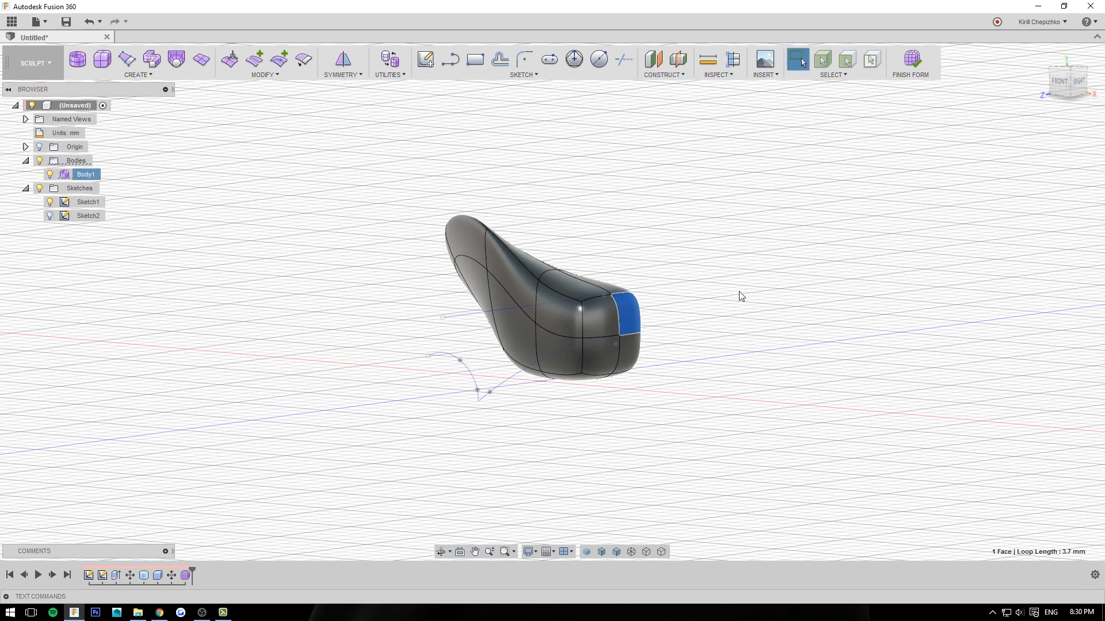
click(741, 297)
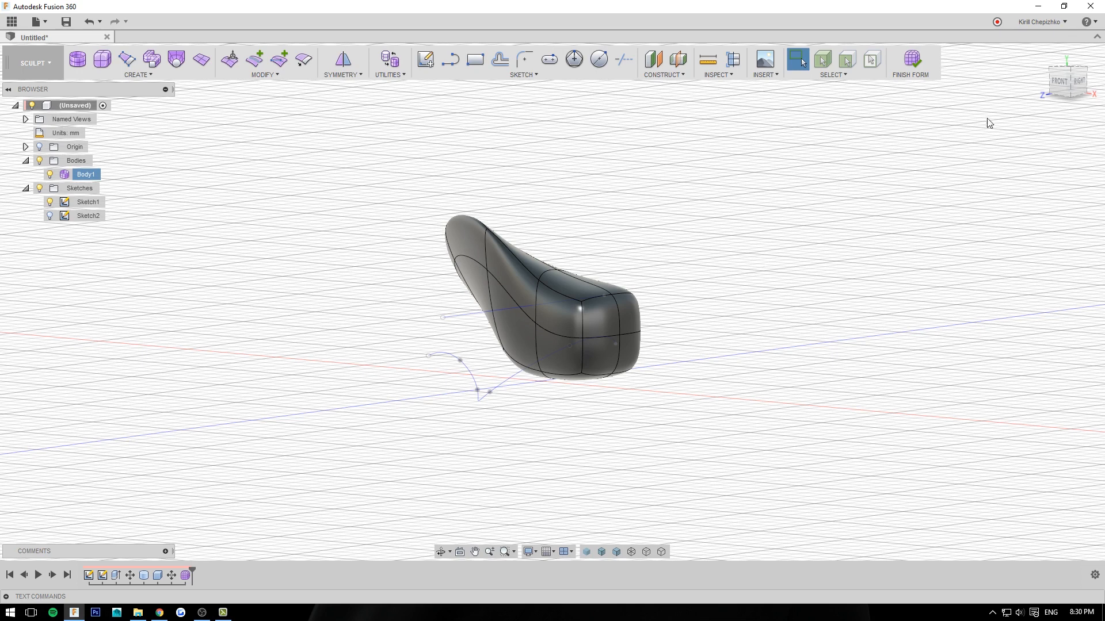
Delete the lower front face at the T-spline body's stretched end
drag(1064, 75, 1095, 85)
middle_drag(557, 269, 782, 291)
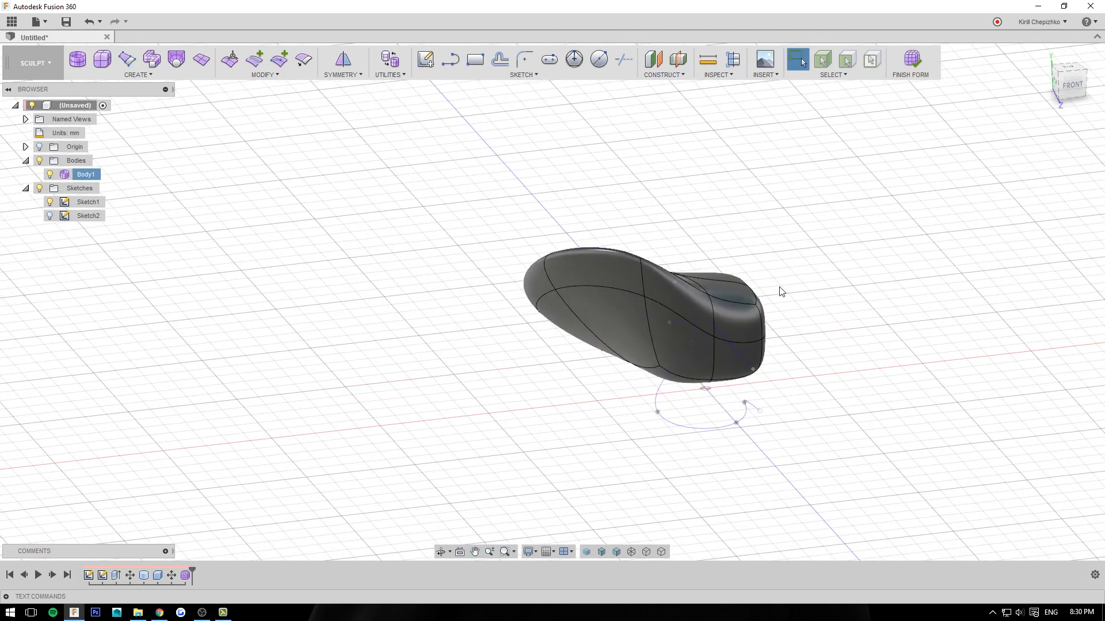
drag(1068, 82, 1047, 88)
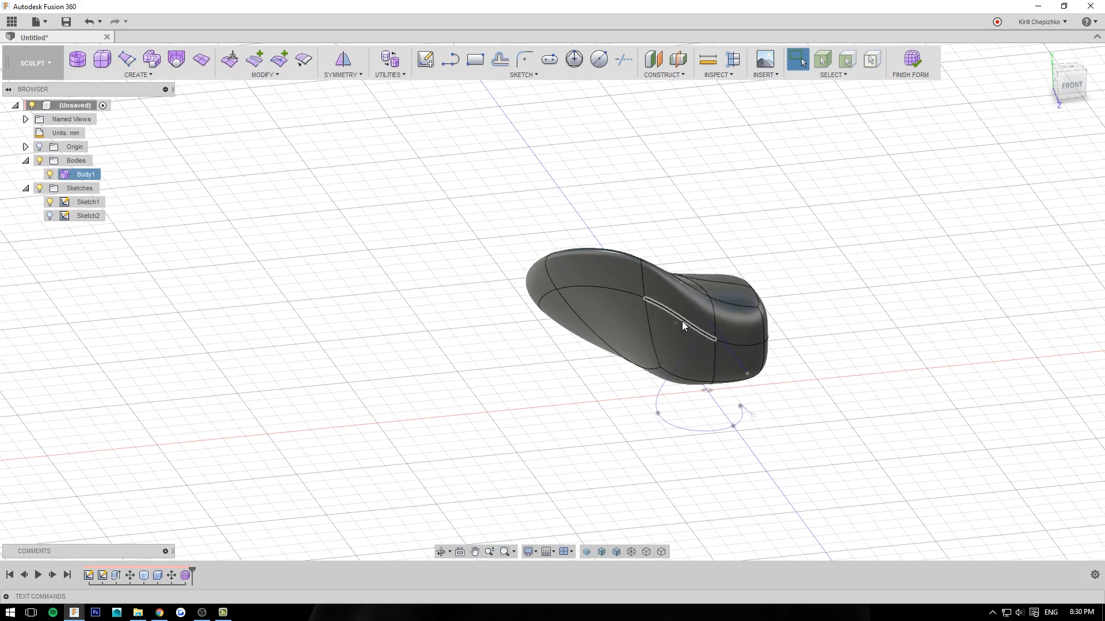
mouse_move(1071, 90)
mouse_down()
mouse_move(1083, 90)
mouse_move(973, 87)
mouse_move(1100, 87)
mouse_move(1086, 90)
mouse_move(1085, 110)
mouse_up()
scroll(809, 279, up, 2)
middle_drag(787, 221, 812, 279)
click(595, 358)
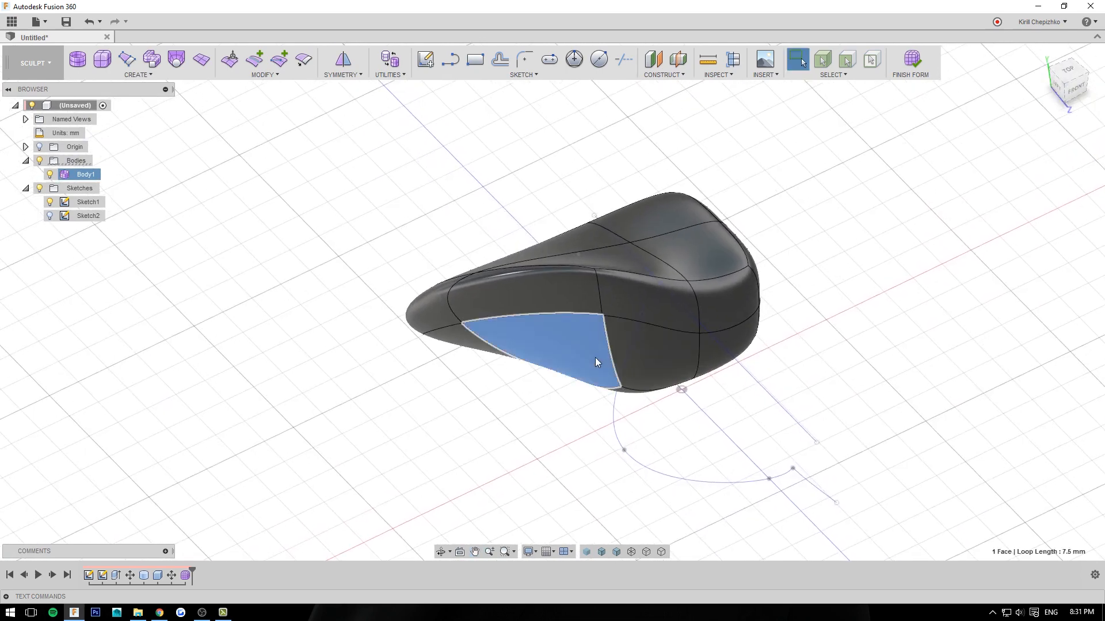
key(Delete)
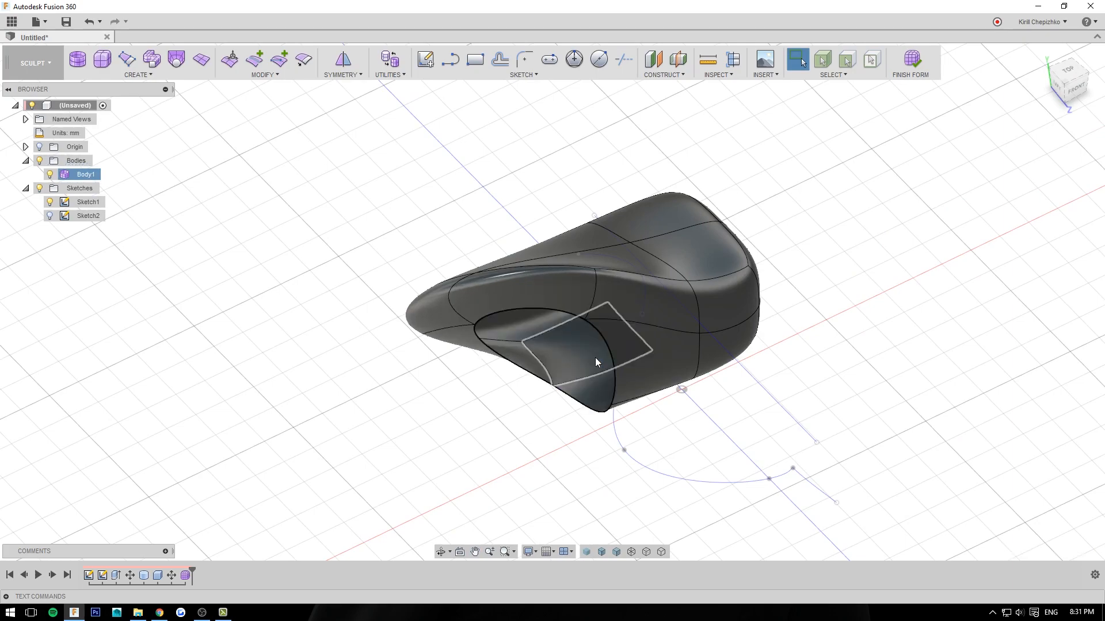
Finish the form and return to the Model workspace
mouse_move(1068, 83)
mouse_down()
mouse_move(1101, 73)
mouse_move(1066, 79)
mouse_move(1078, 83)
mouse_up()
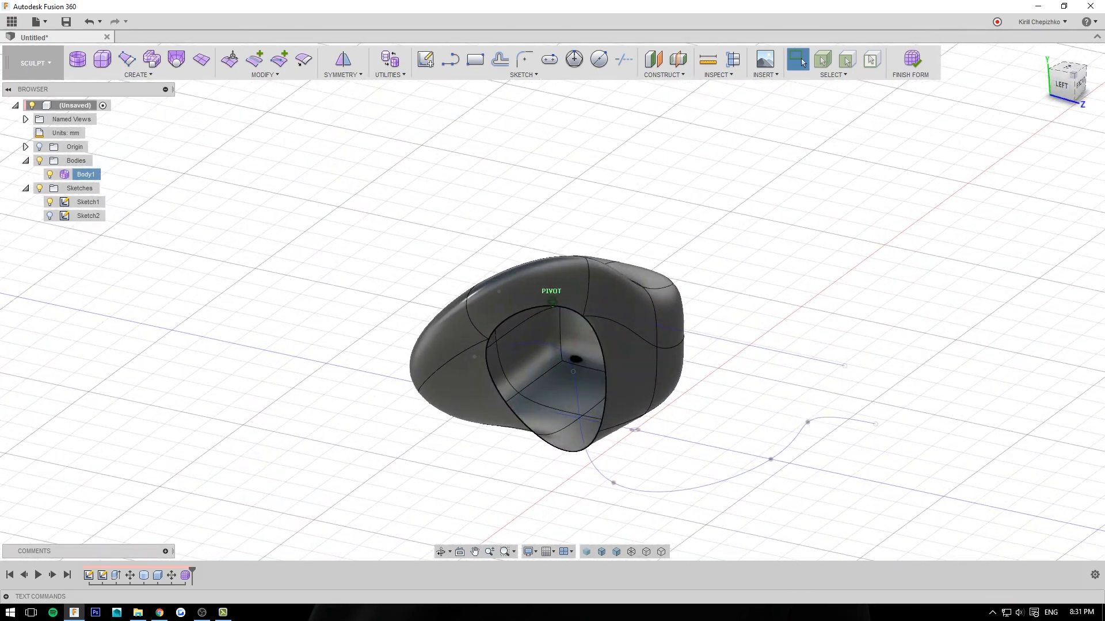
middle_drag(786, 377, 814, 326)
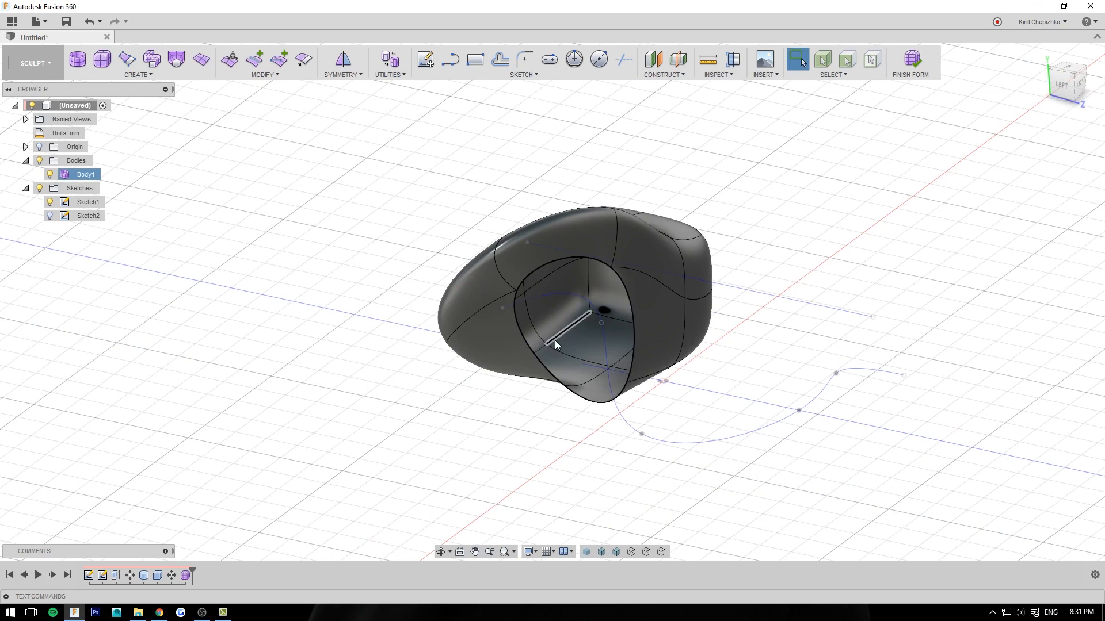
click(909, 60)
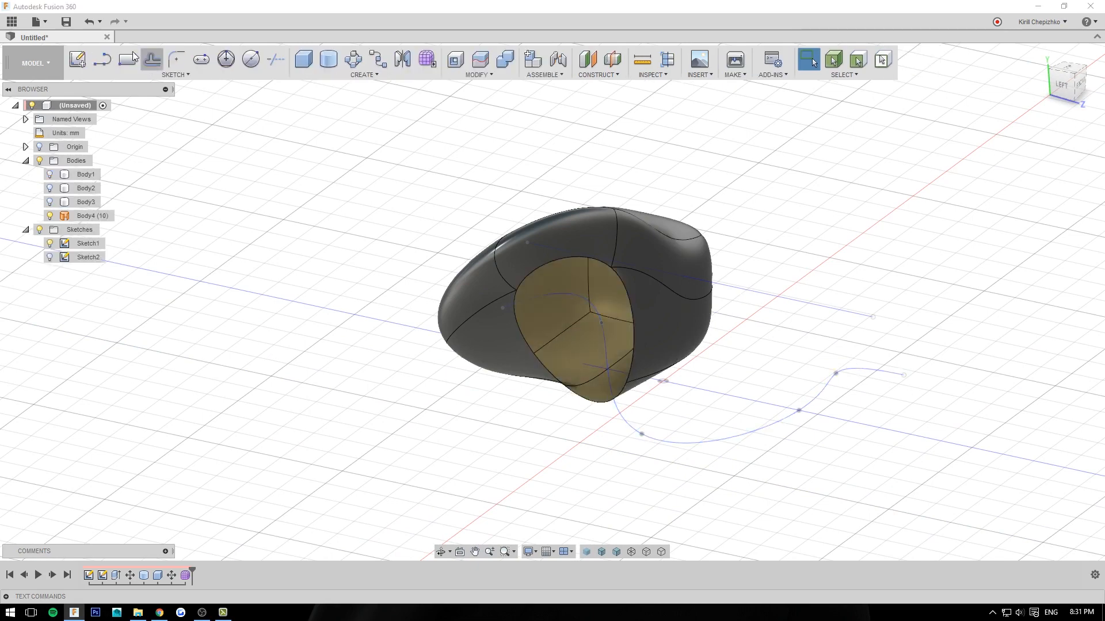
Thicken the open surface body's chained faces by about -0.4 mm on one side as a new body
mouse_move(1068, 80)
mouse_down()
mouse_move(1015, 72)
mouse_move(1068, 80)
mouse_up()
scroll(722, 300, up, 3)
middle_drag(722, 301, 771, 271)
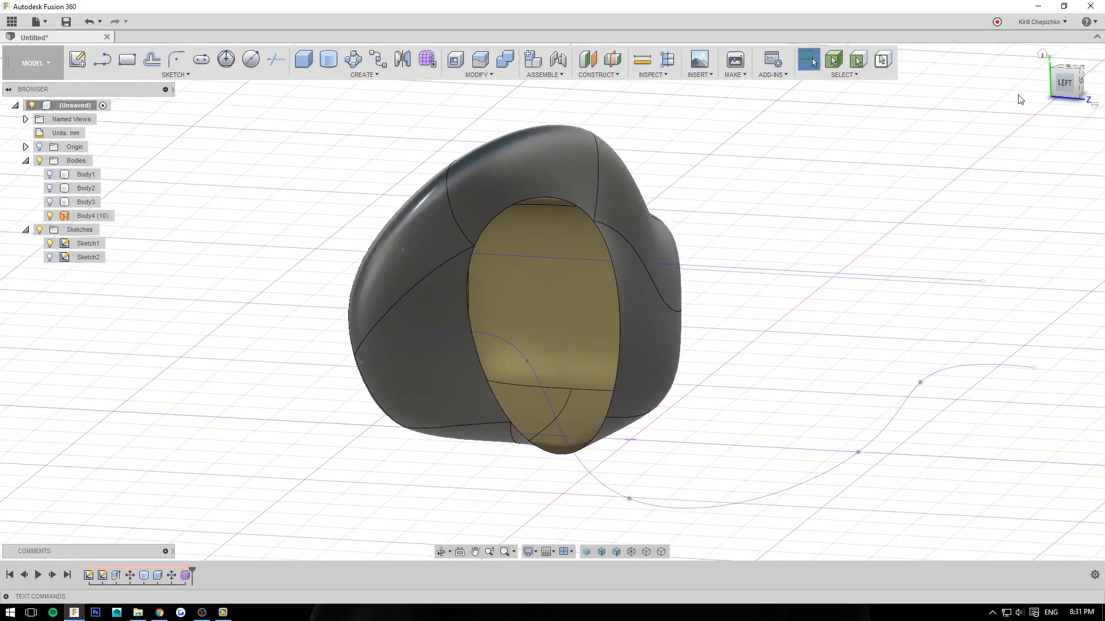
drag(1065, 83, 1058, 85)
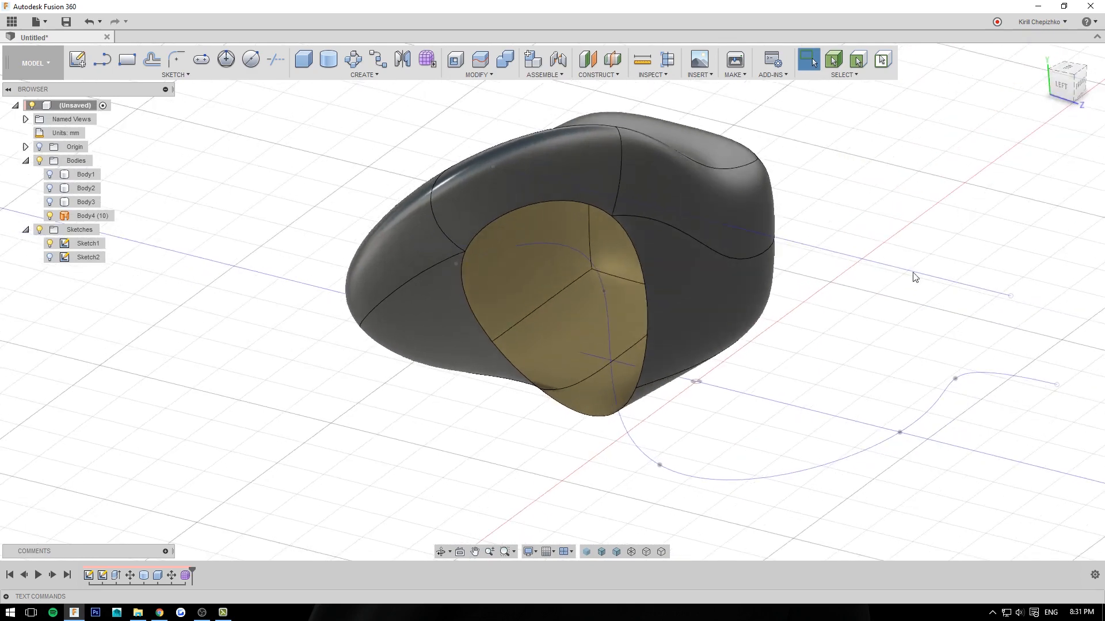
middle_drag(915, 277, 934, 307)
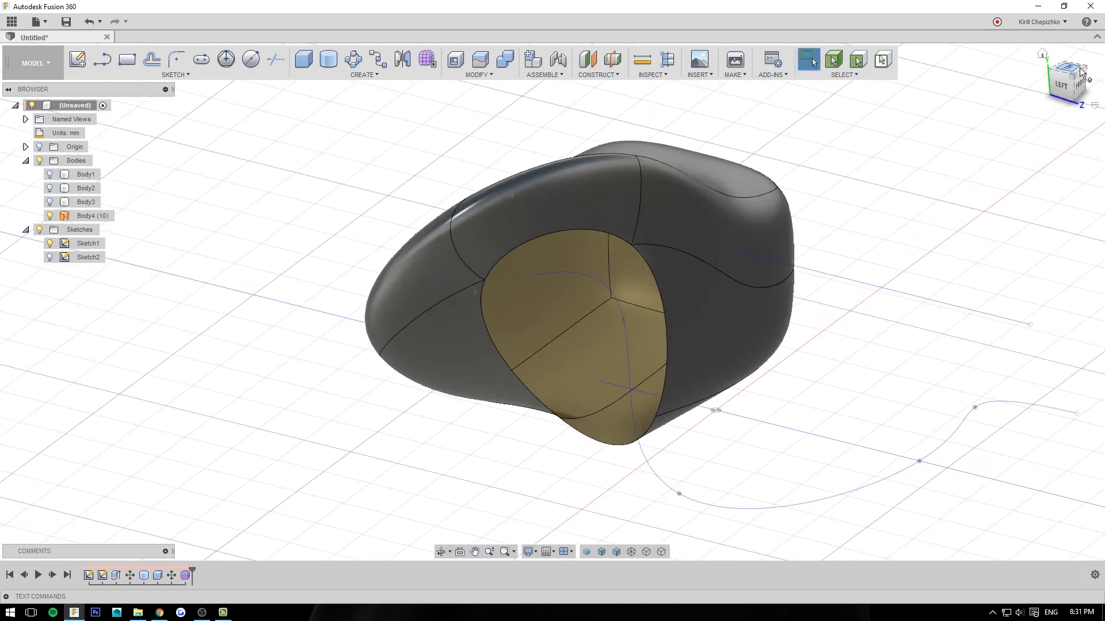
mouse_move(1058, 99)
mouse_down()
mouse_move(1012, 104)
mouse_move(1033, 109)
mouse_up()
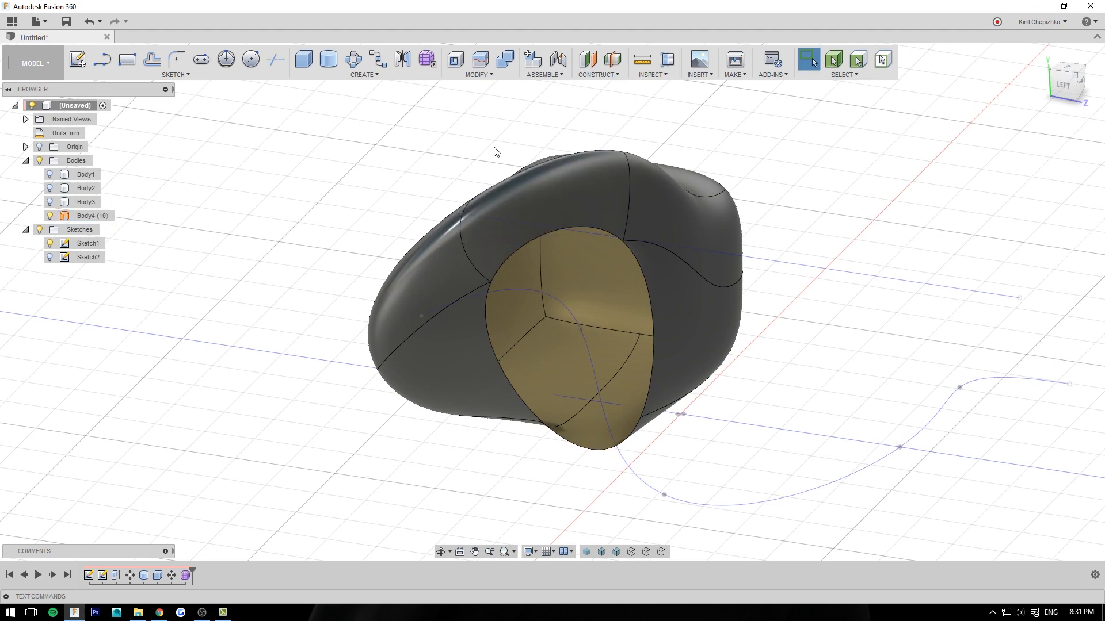
click(623, 406)
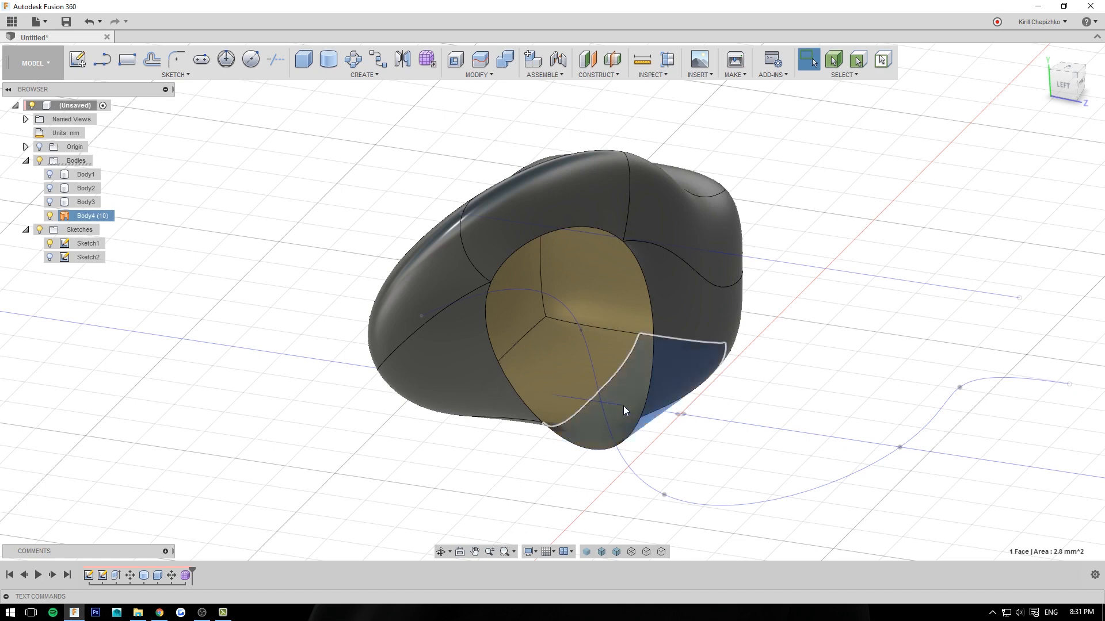
right_click(623, 405)
click(606, 468)
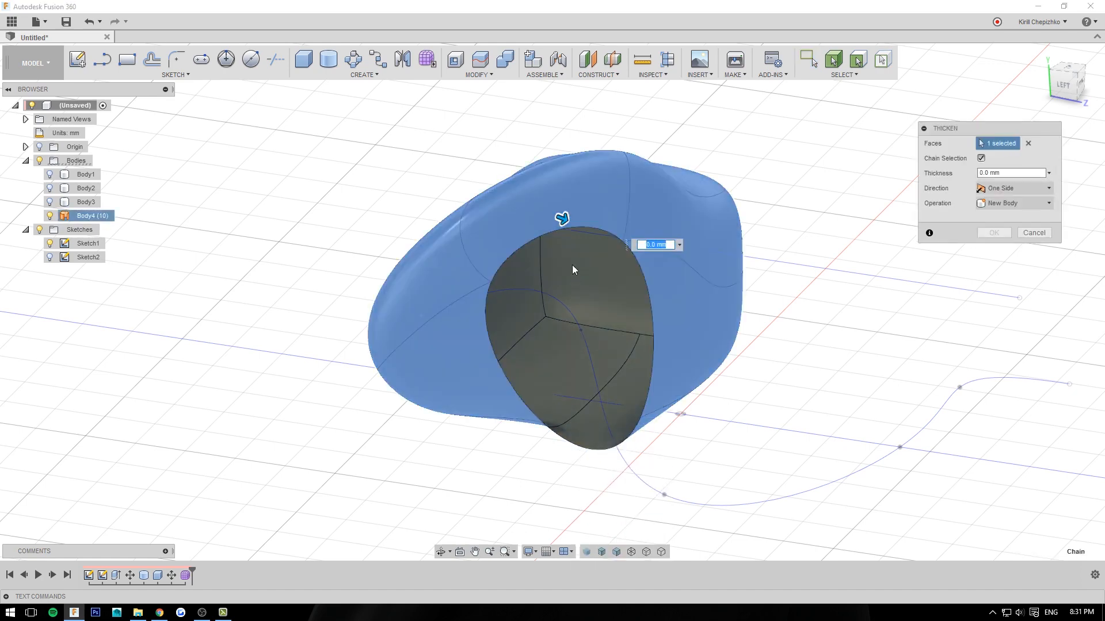
scroll(565, 244, up, 3)
drag(555, 204, 502, 179)
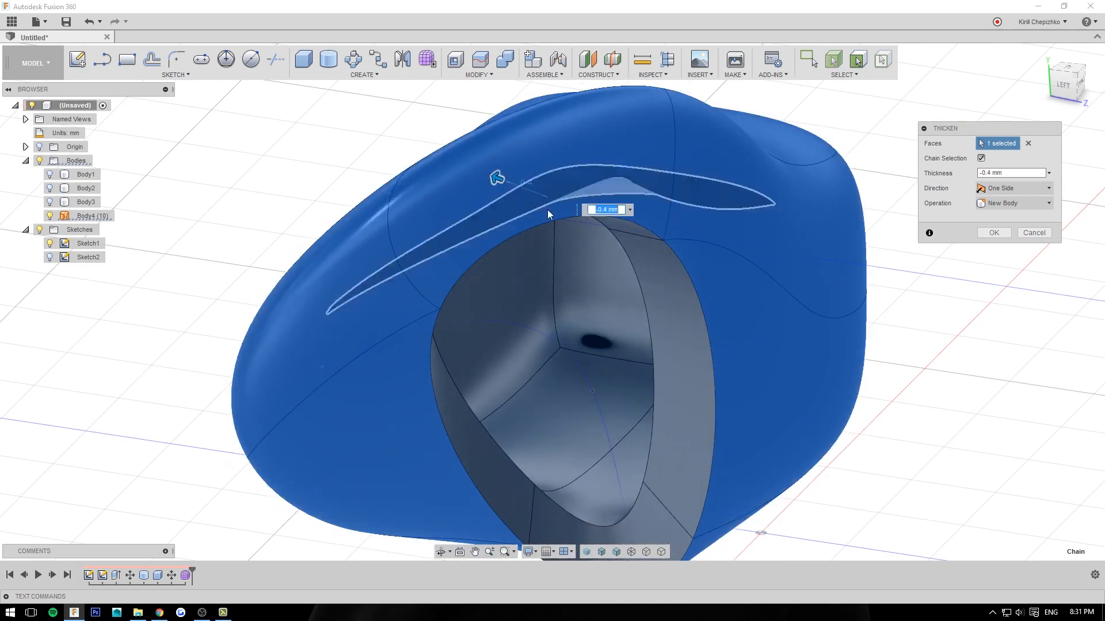
scroll(592, 258, down, 3)
click(996, 233)
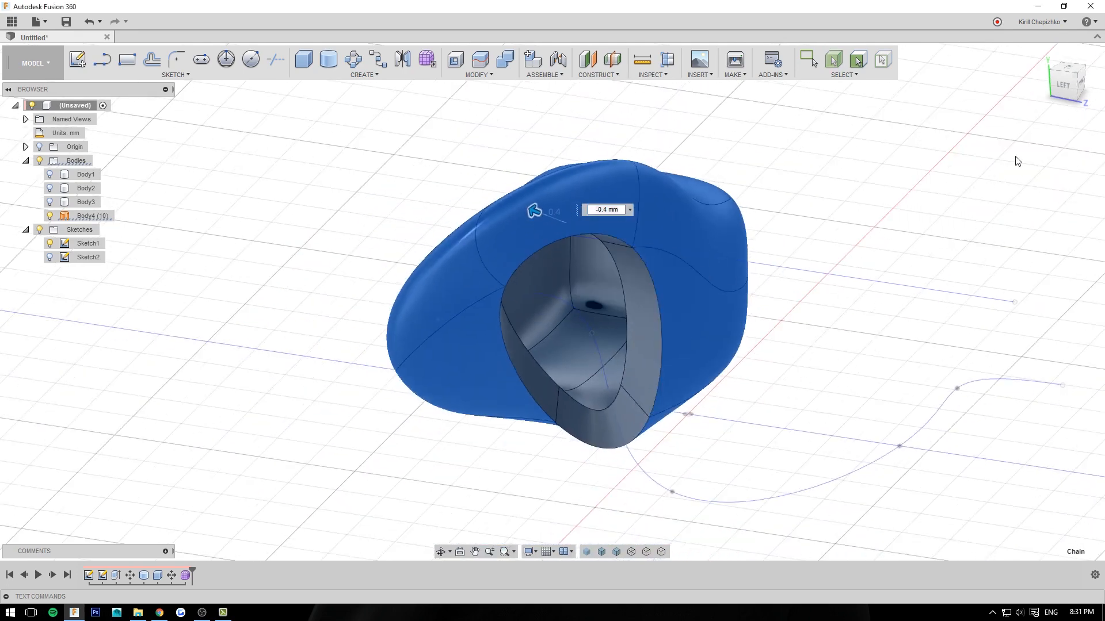
Examine the thickened body's walls and opening from several angles and in the front view
mouse_move(1059, 100)
mouse_down()
mouse_move(1071, 122)
mouse_move(1092, 104)
mouse_move(1018, 99)
mouse_move(1081, 112)
mouse_up()
middle_drag(907, 273, 817, 267)
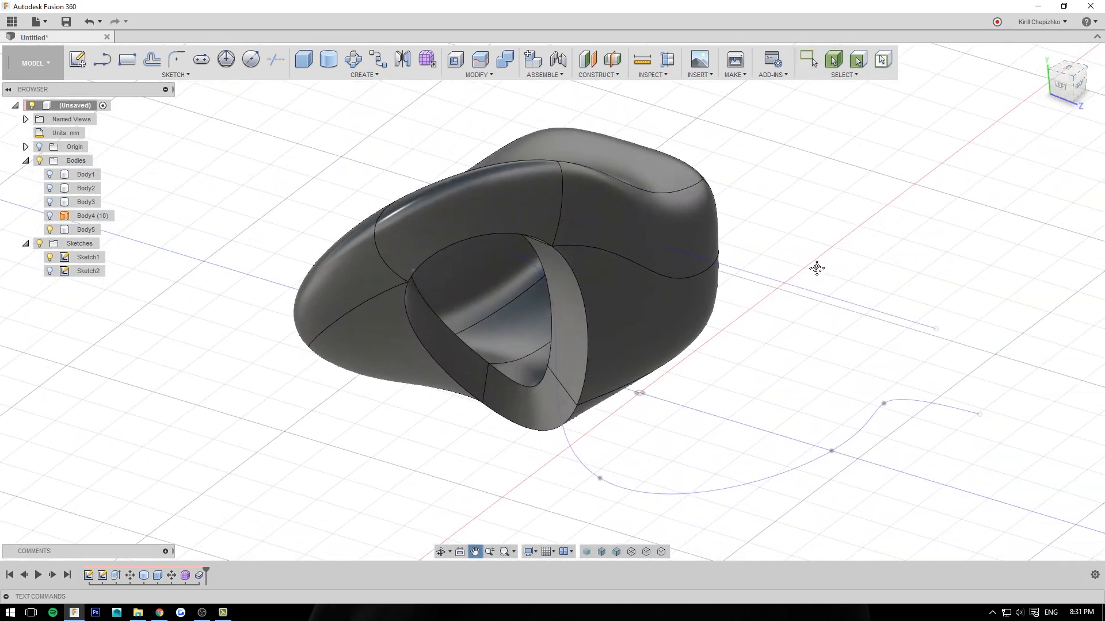
drag(1072, 85, 1054, 83)
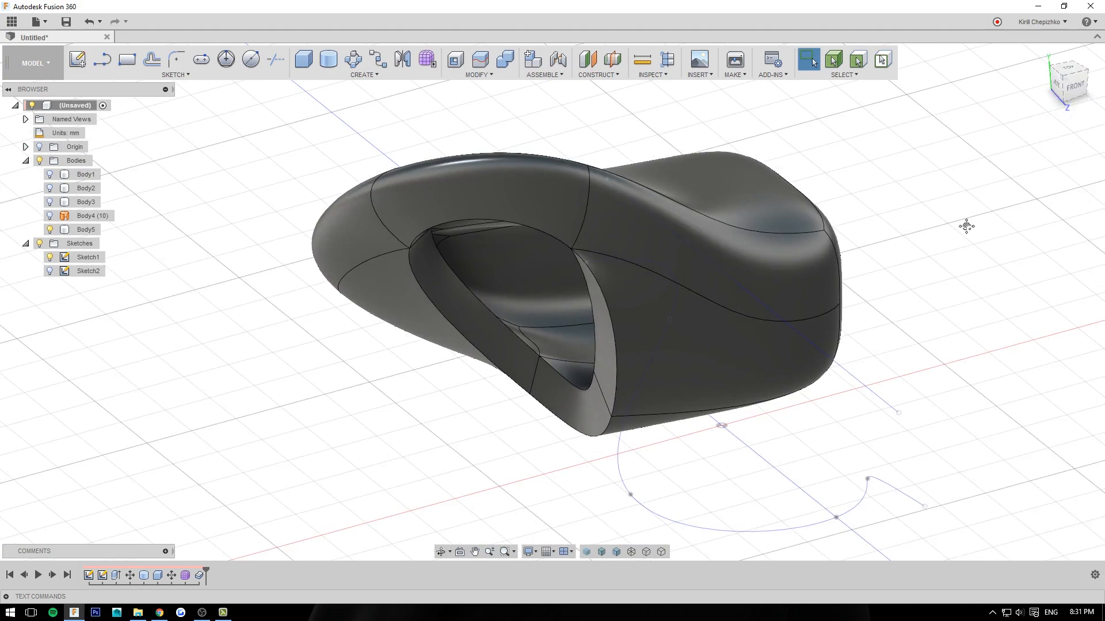
middle_drag(967, 225, 938, 220)
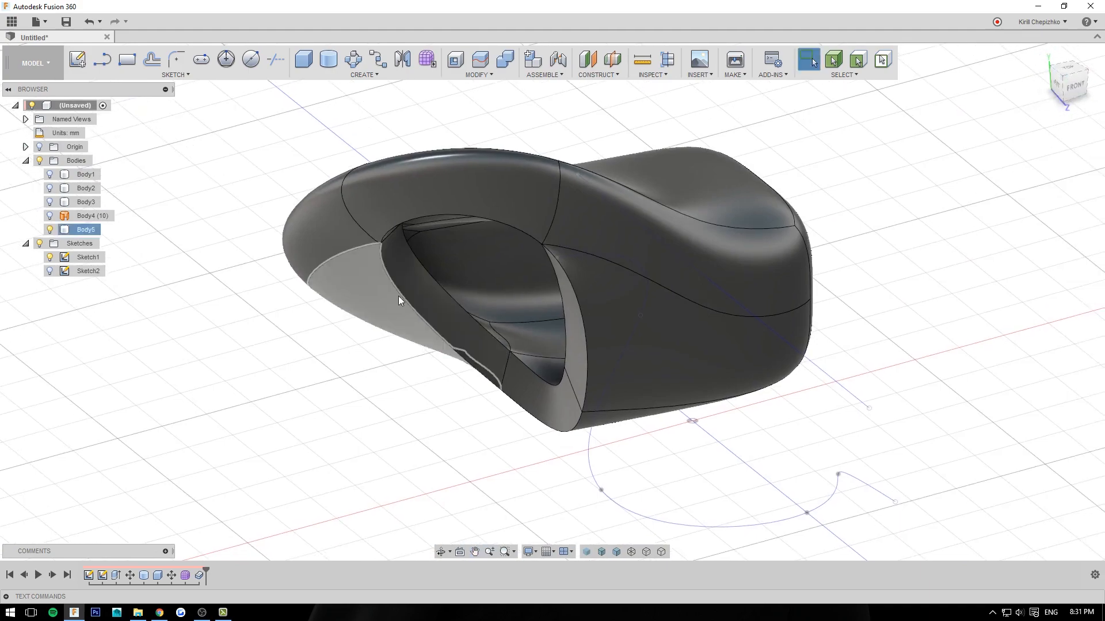
click(1072, 87)
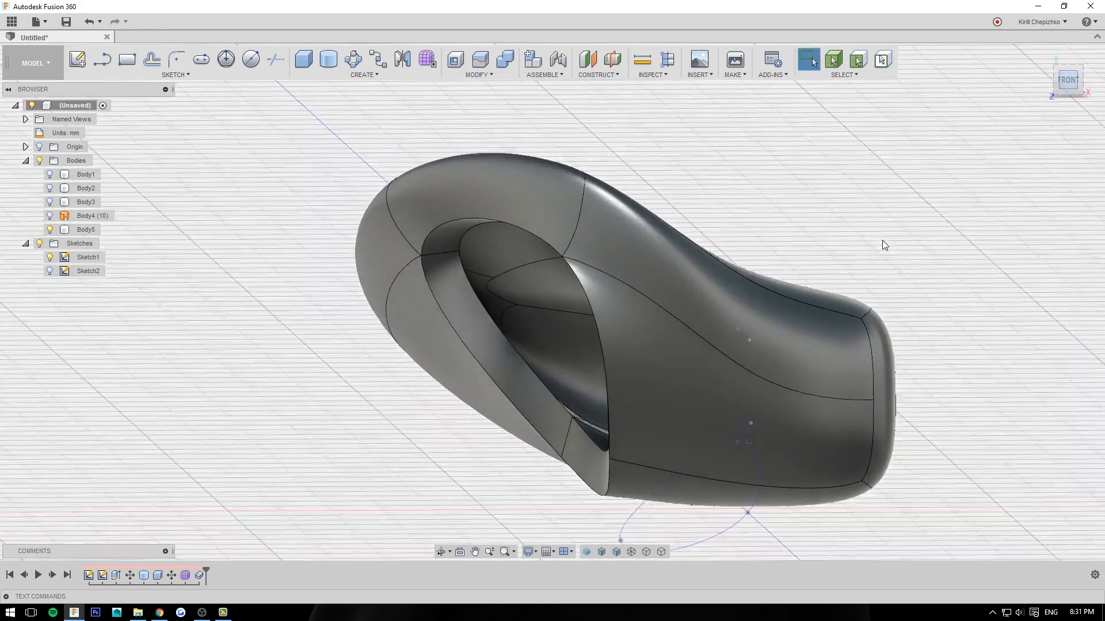
middle_drag(882, 240, 769, 206)
key(Escape)
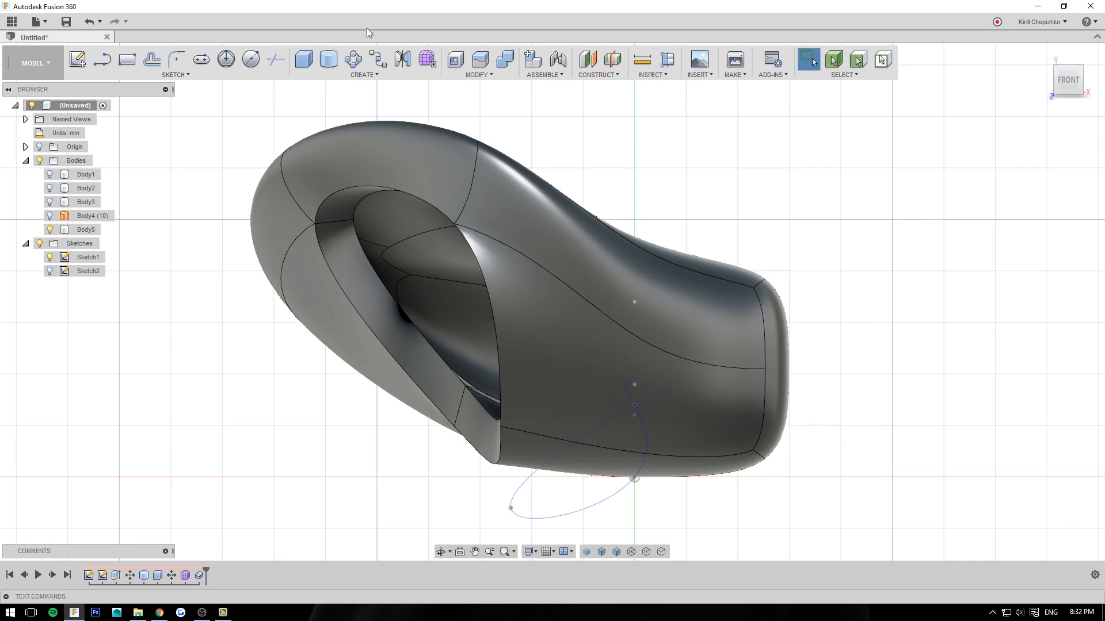
middle_drag(769, 236, 789, 196)
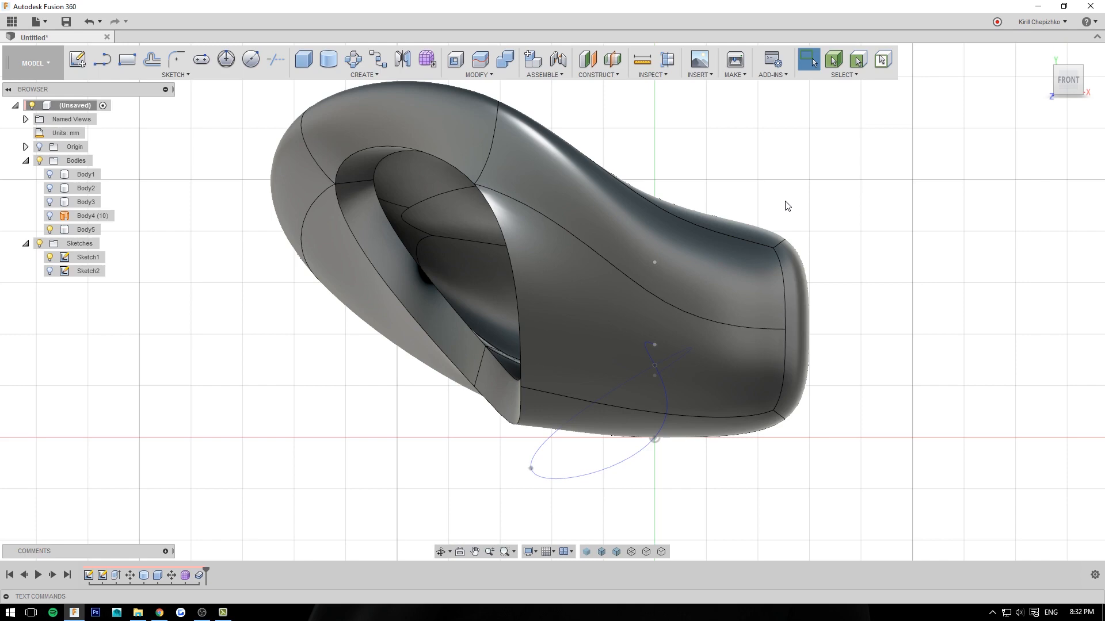
Place a cylinder about 2.4 mm in diameter on the front plane, centred over the body's blunt end
drag(1069, 83, 1068, 89)
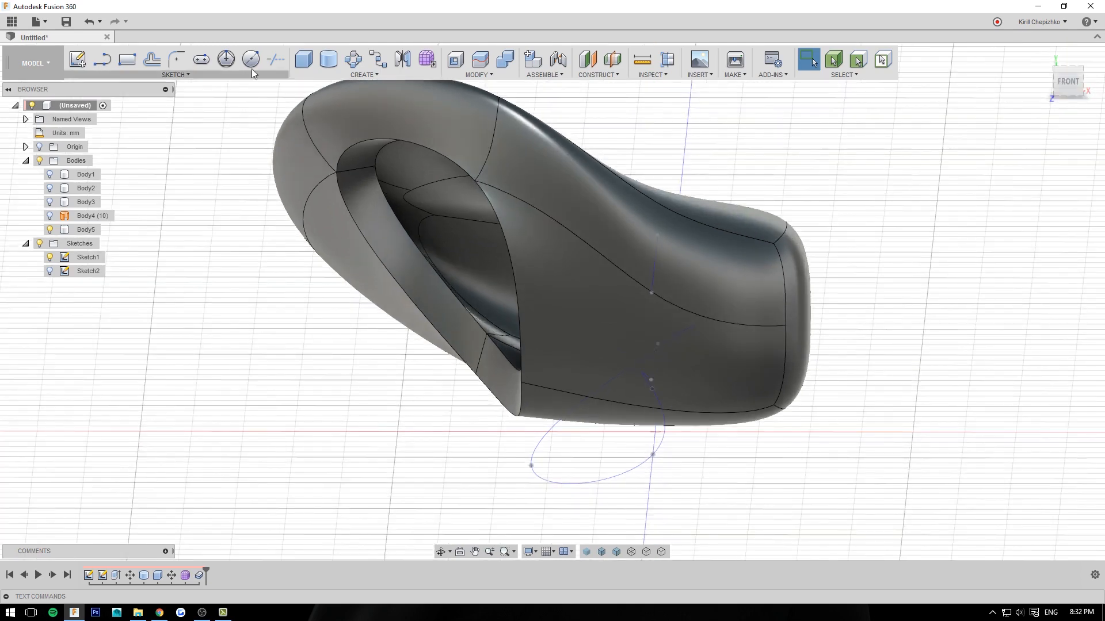
click(327, 61)
click(712, 412)
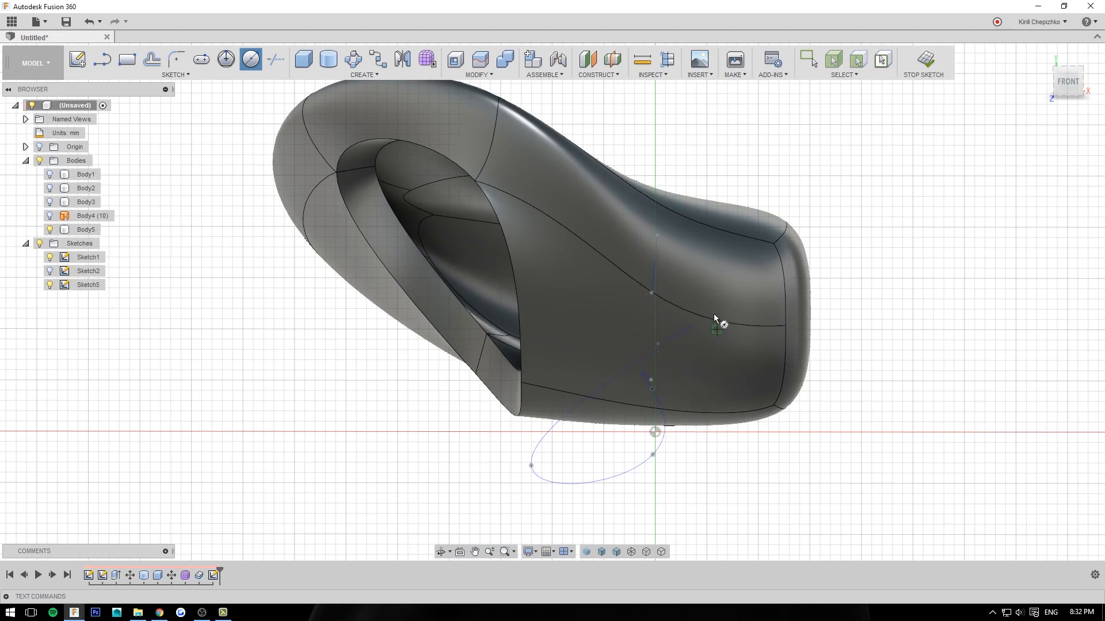
click(717, 299)
click(829, 350)
Give the cylinder a height of about -0.8 mm and cut it out of the thickened body
drag(1077, 85, 995, 103)
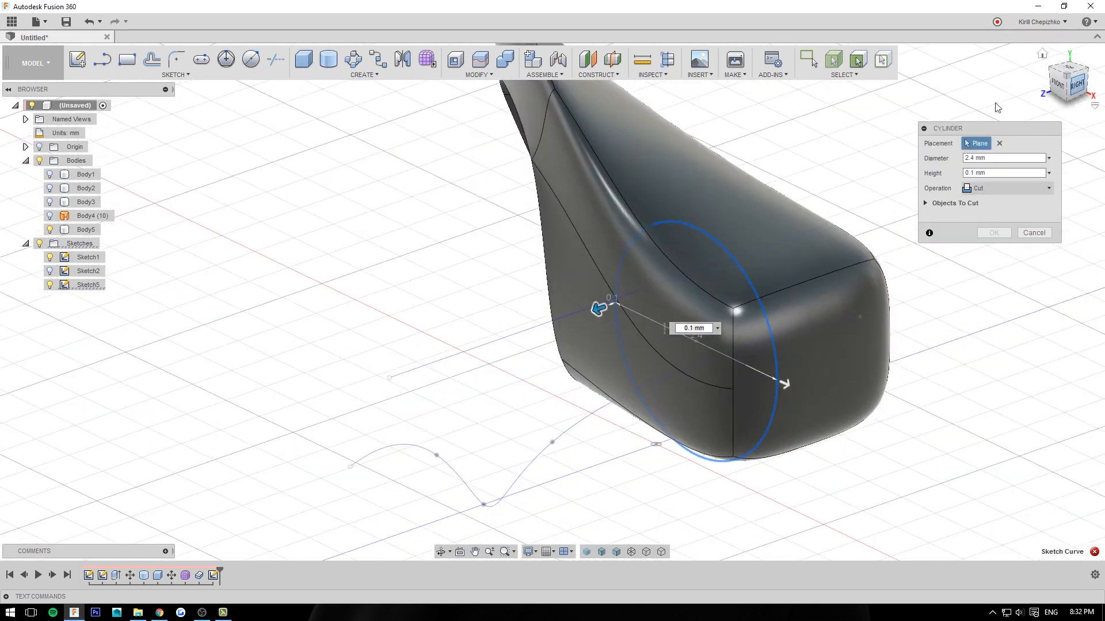
drag(599, 309, 947, 253)
click(1075, 85)
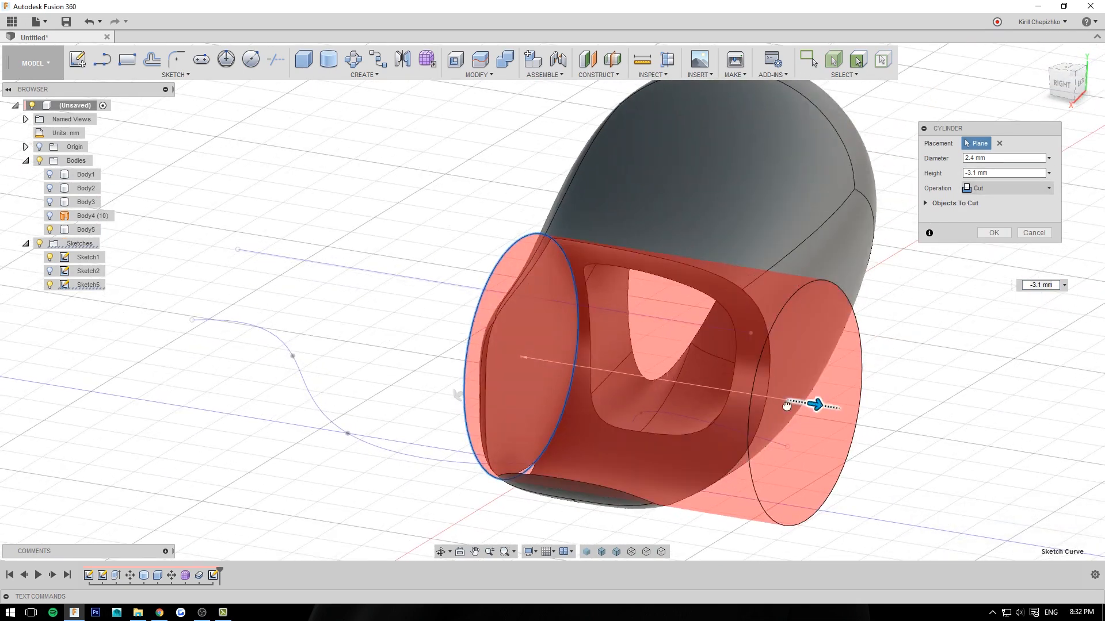
drag(814, 404, 605, 370)
click(1073, 75)
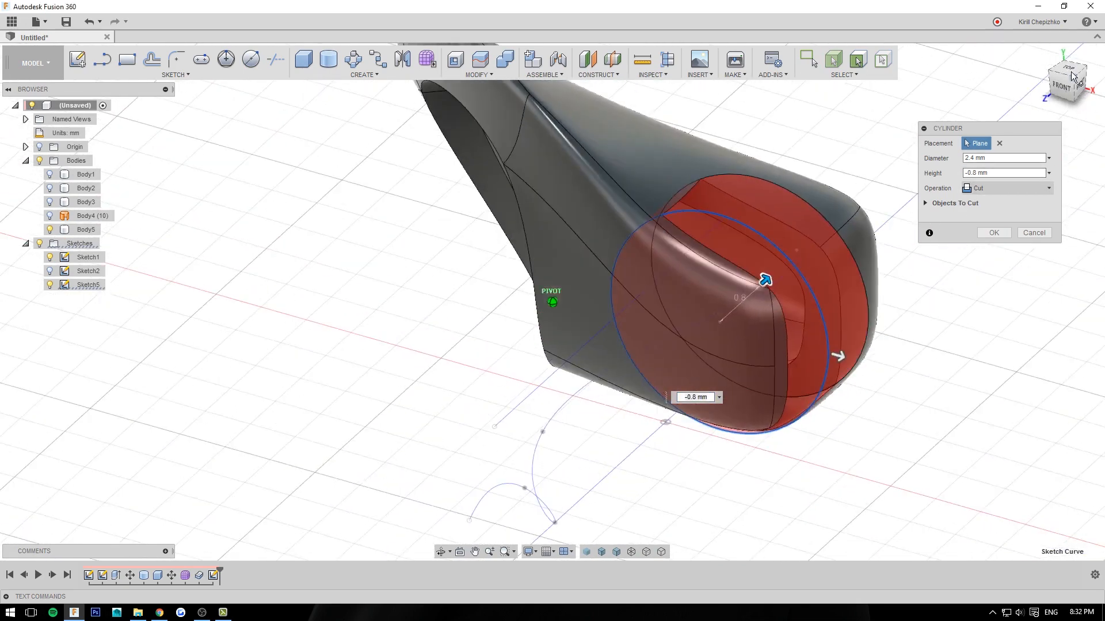
click(994, 233)
Create another T-spline form to enter the Sculpt workspace again
mouse_move(1058, 86)
mouse_down()
mouse_move(995, 75)
mouse_move(1051, 87)
mouse_up()
middle_drag(886, 191, 815, 261)
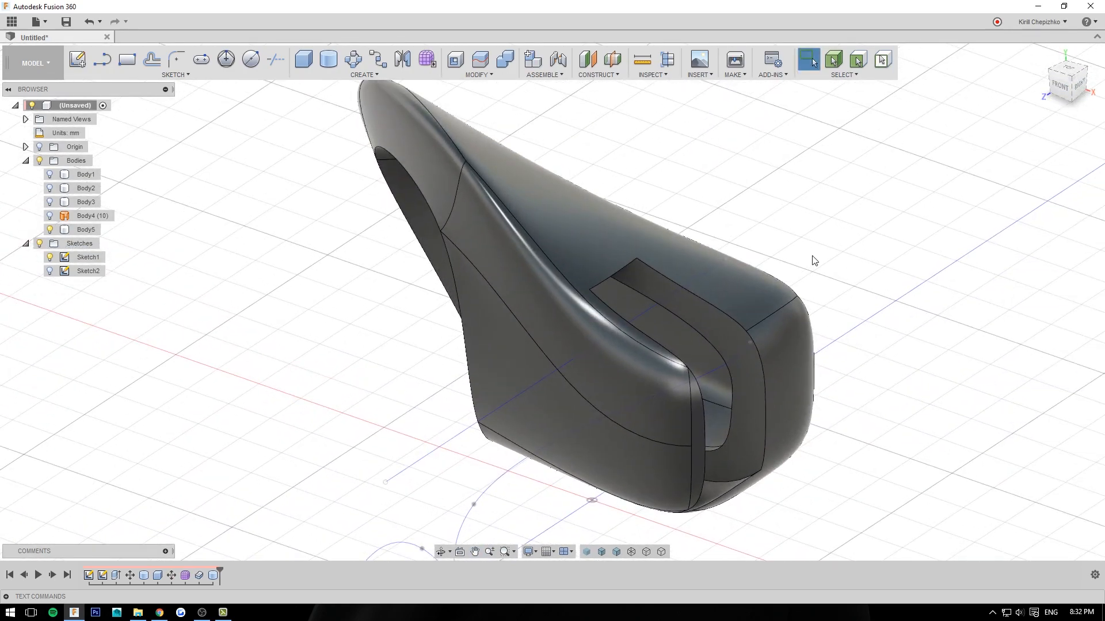
click(426, 60)
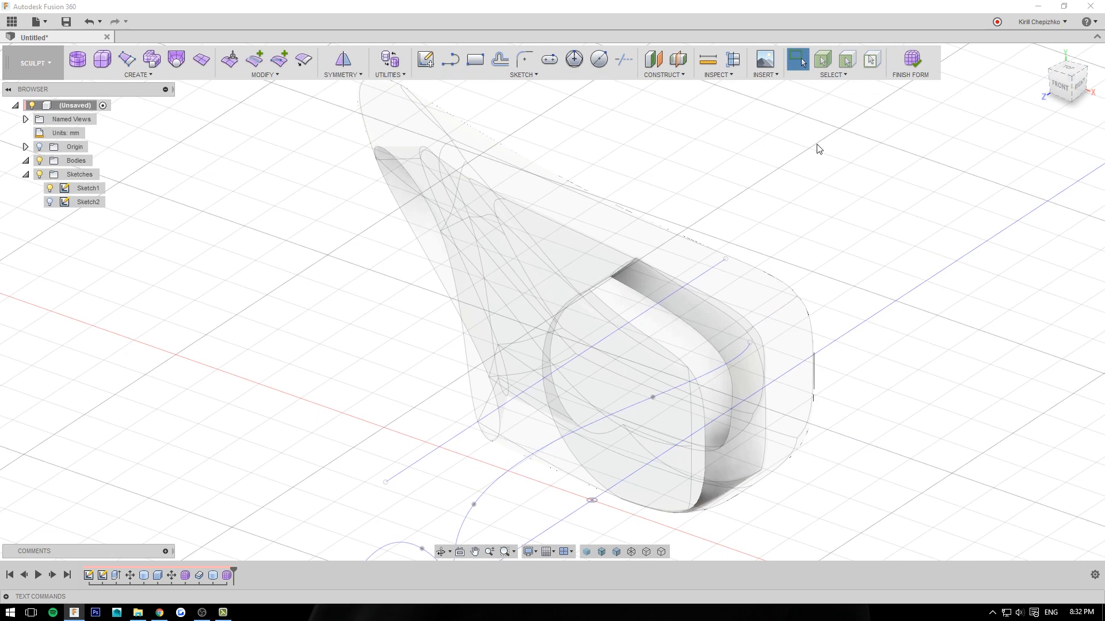
Finish the empty T-spline form and create a new, blank design
click(910, 60)
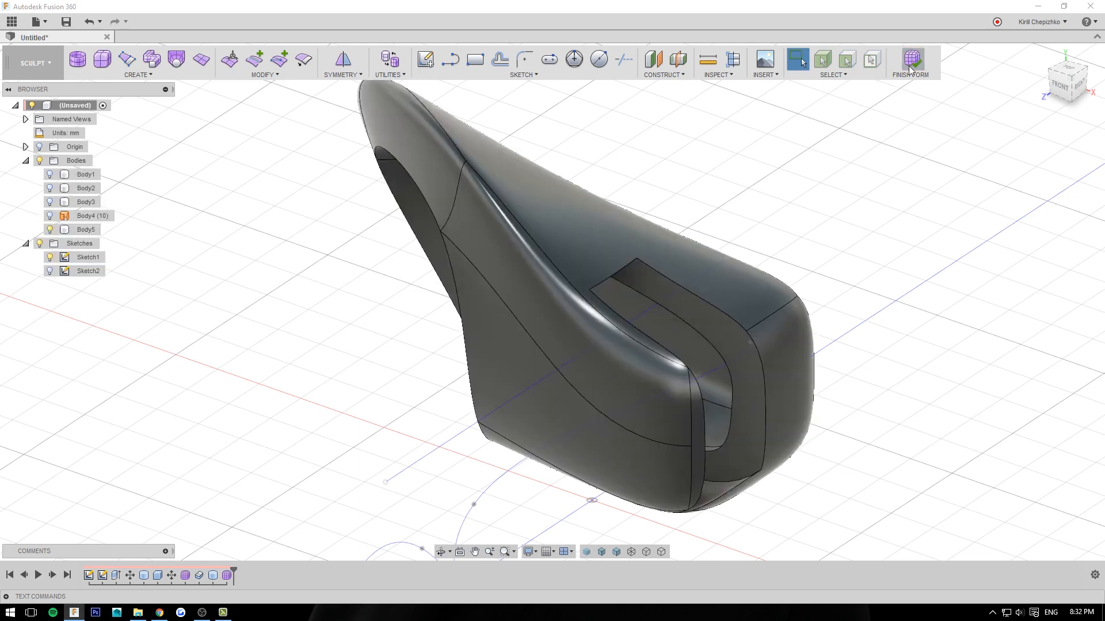
click(39, 26)
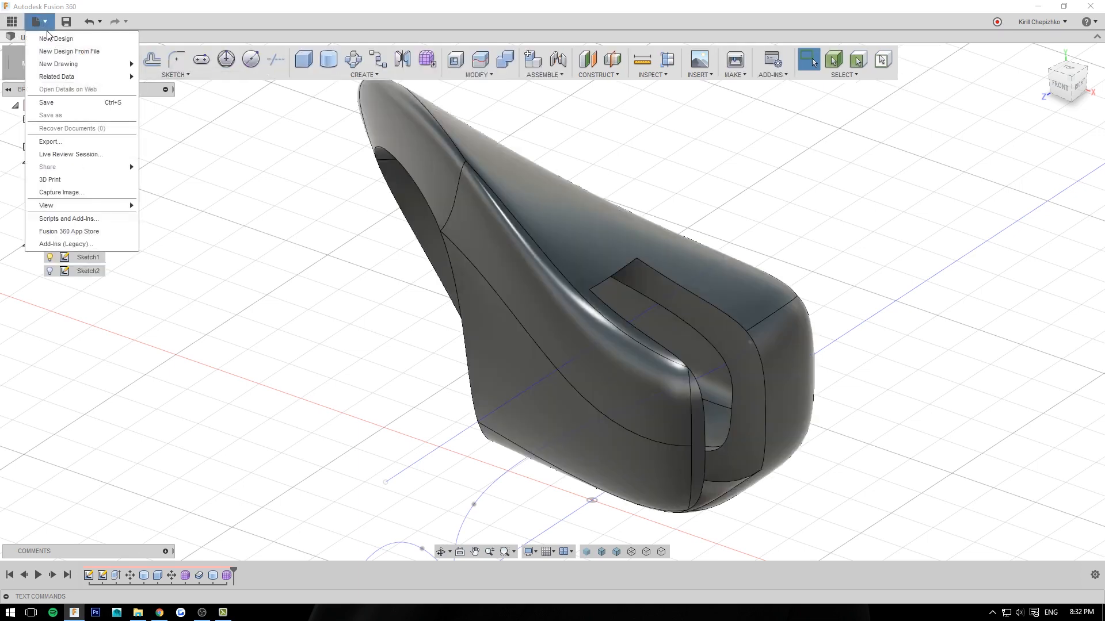
click(47, 37)
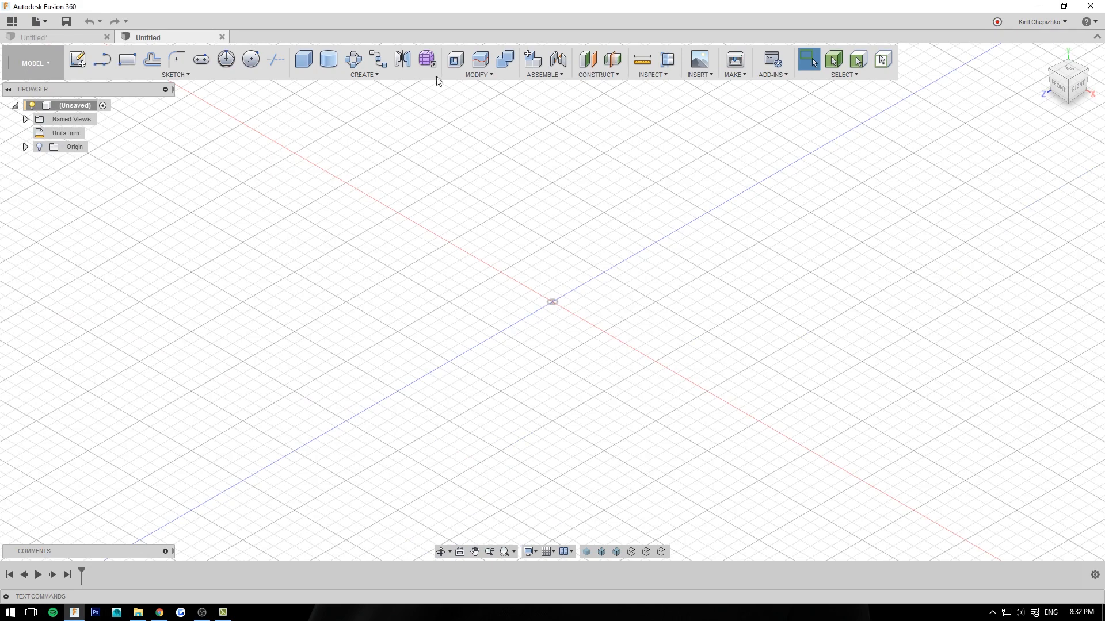
click(471, 73)
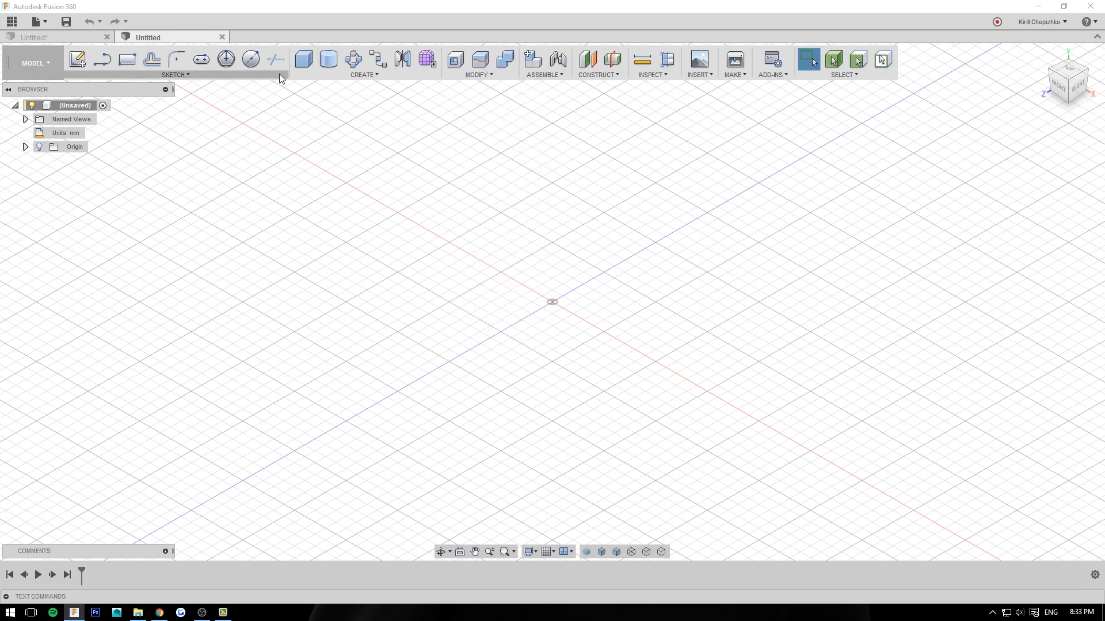
Create a sphere with an 85 mm diameter at the origin as a new body
click(322, 75)
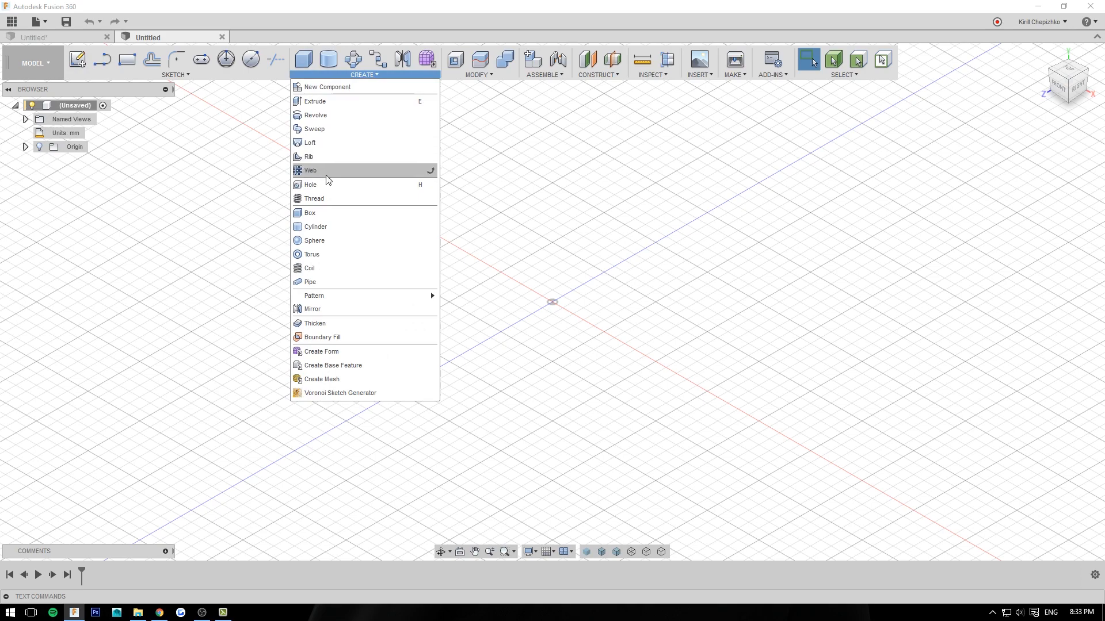
click(333, 241)
click(553, 314)
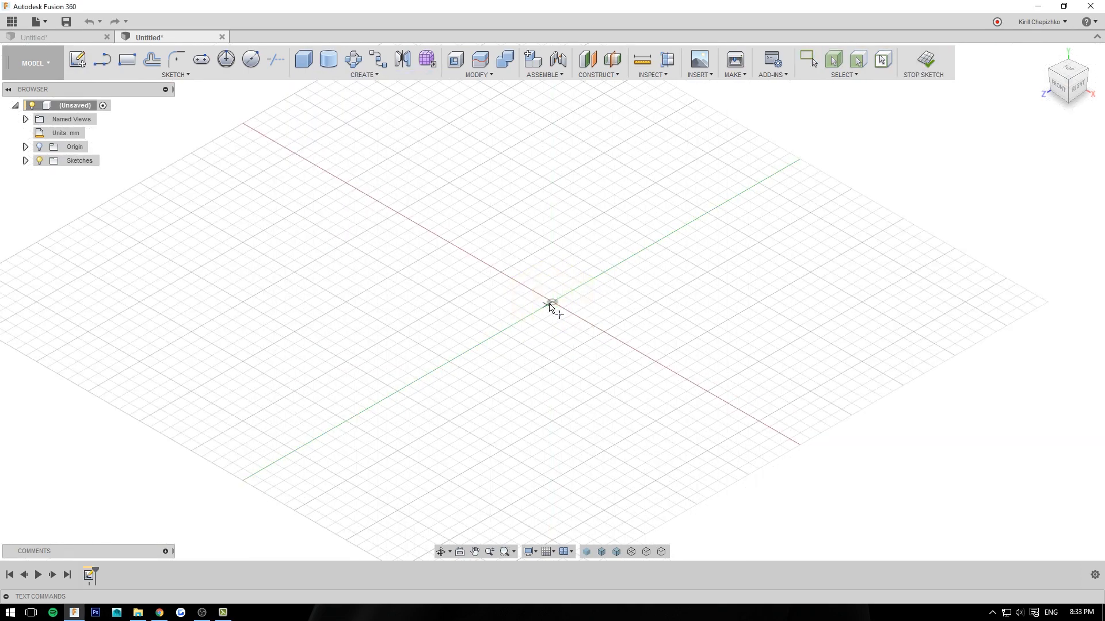
click(552, 303)
drag(556, 268, 562, 189)
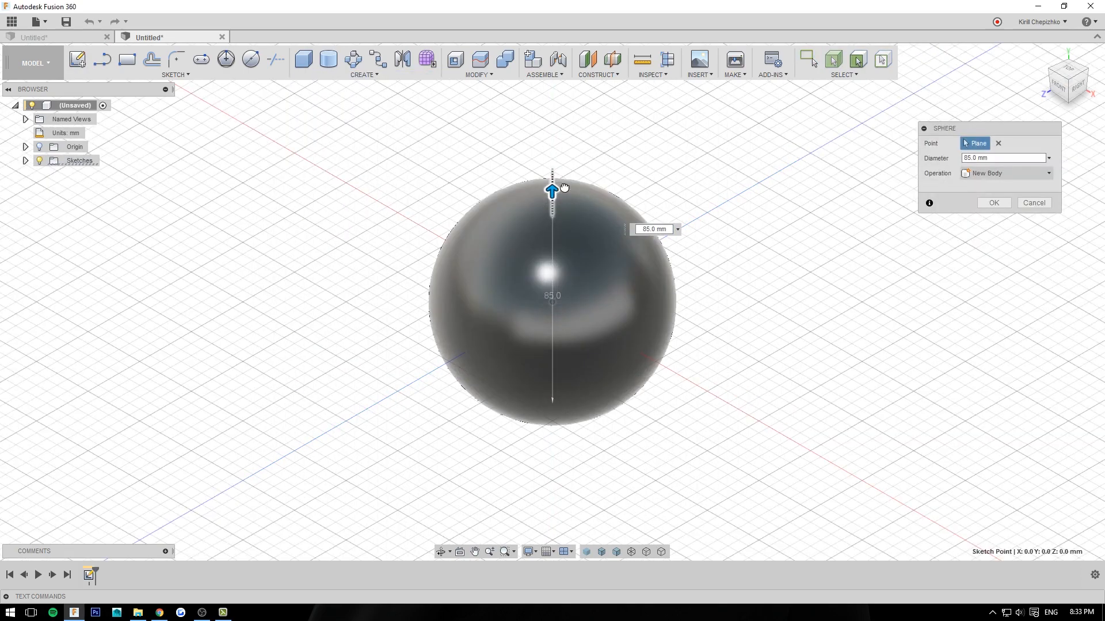
middle_drag(597, 257, 638, 245)
click(1006, 205)
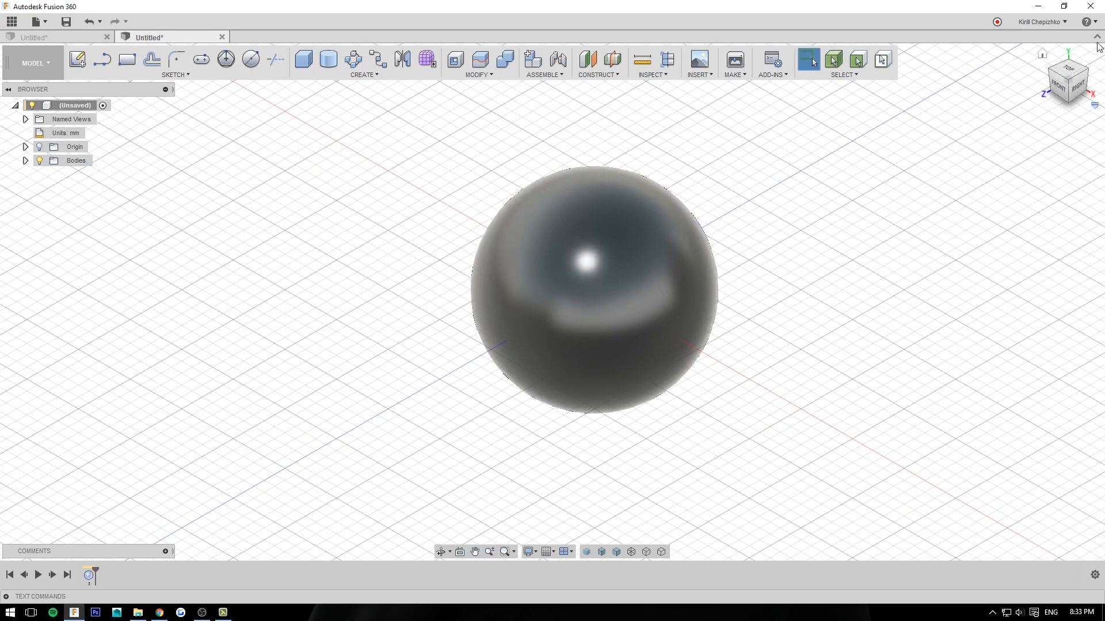
Show the origin planes and start a section analysis that cuts the sphere along the XY plane
drag(1081, 78, 1073, 77)
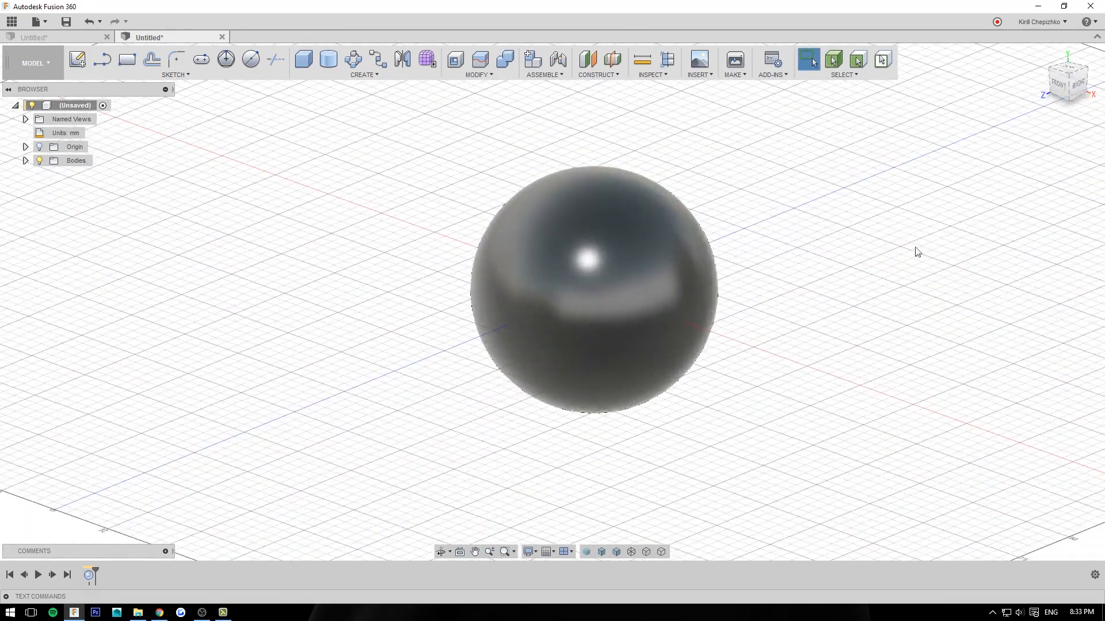
middle_drag(794, 261, 736, 252)
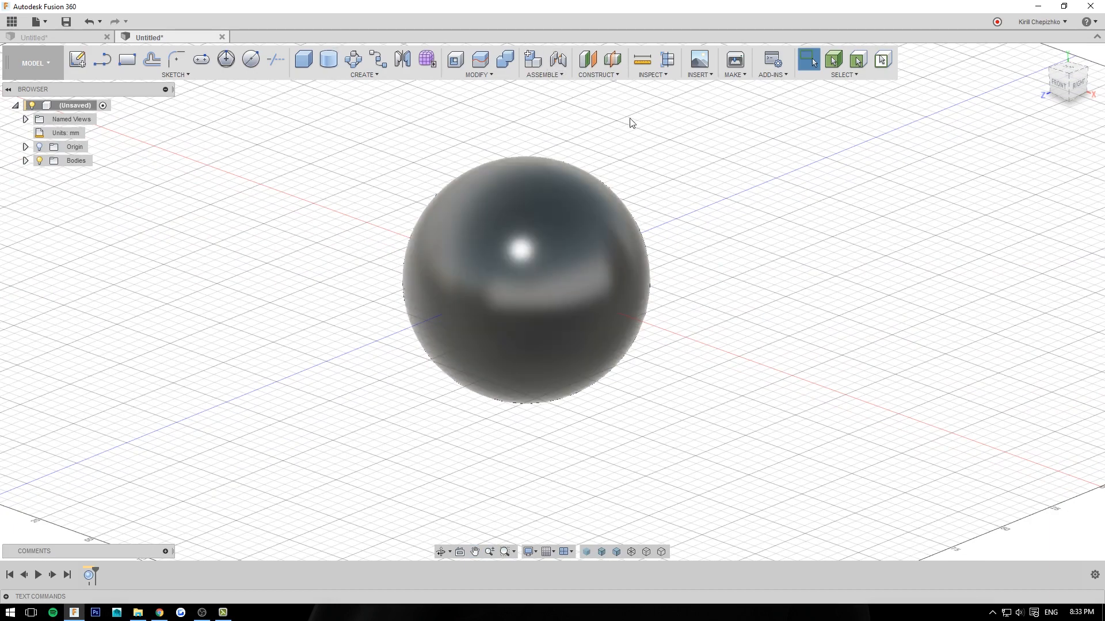
click(660, 79)
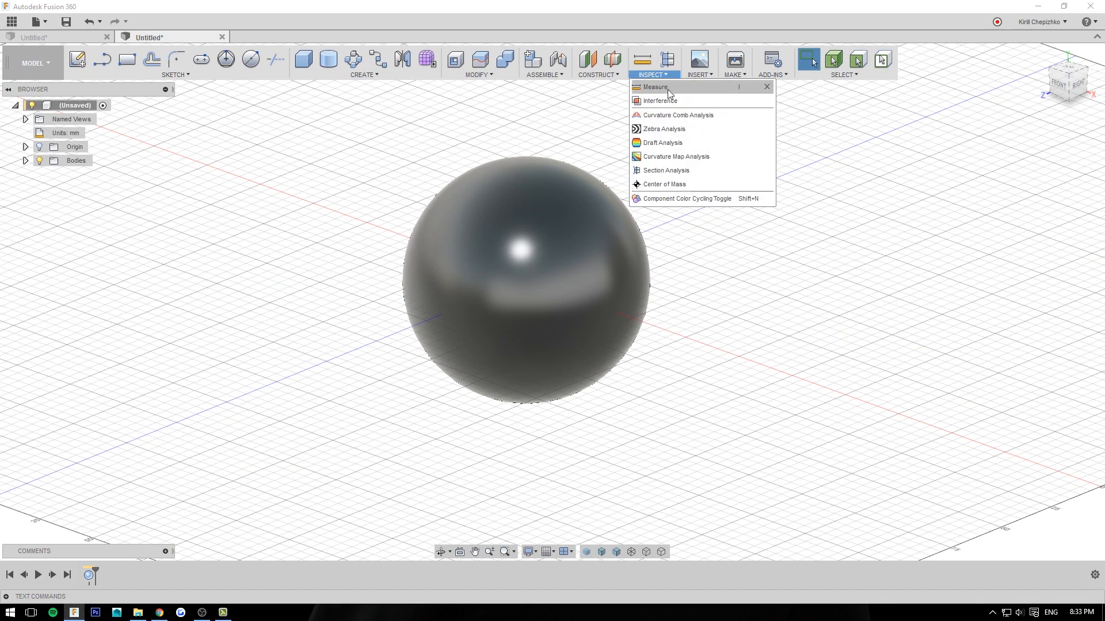
click(686, 171)
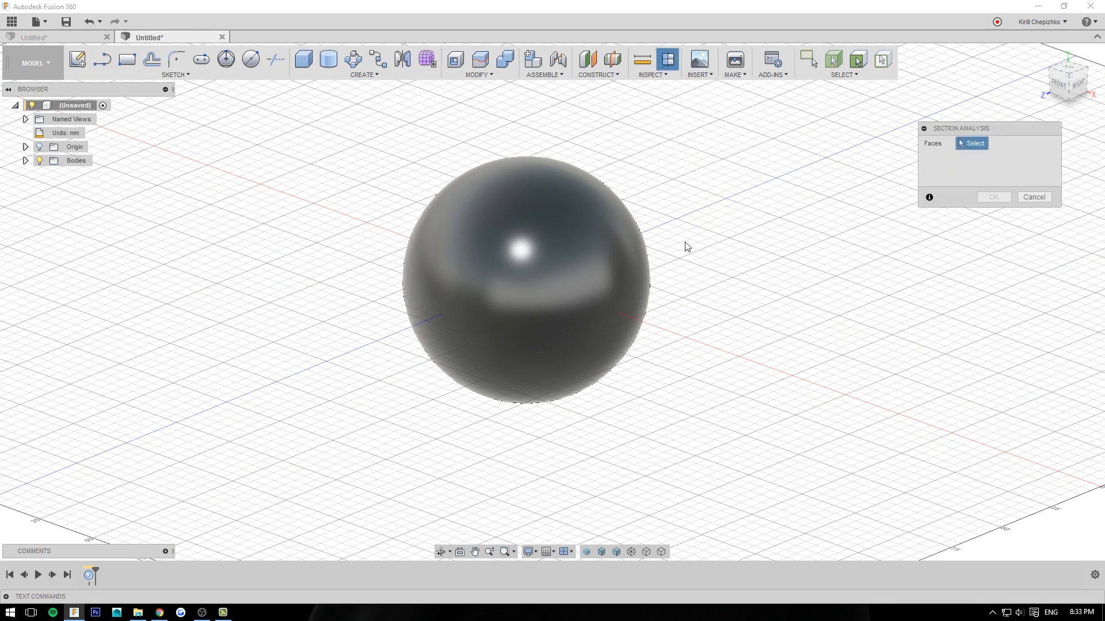
scroll(544, 300, down, 1)
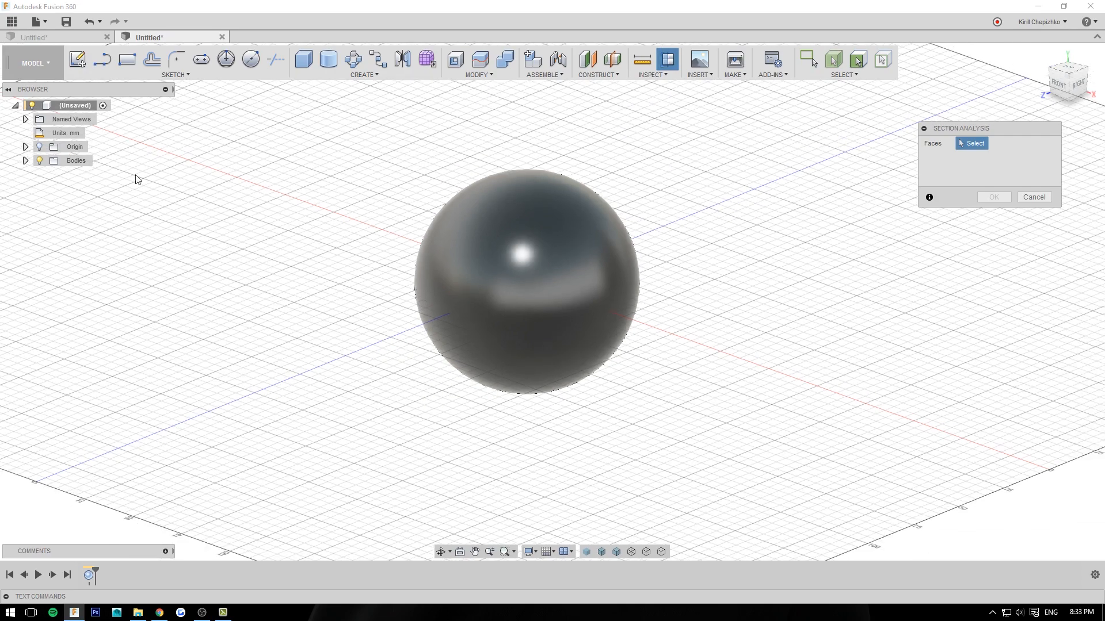
click(39, 147)
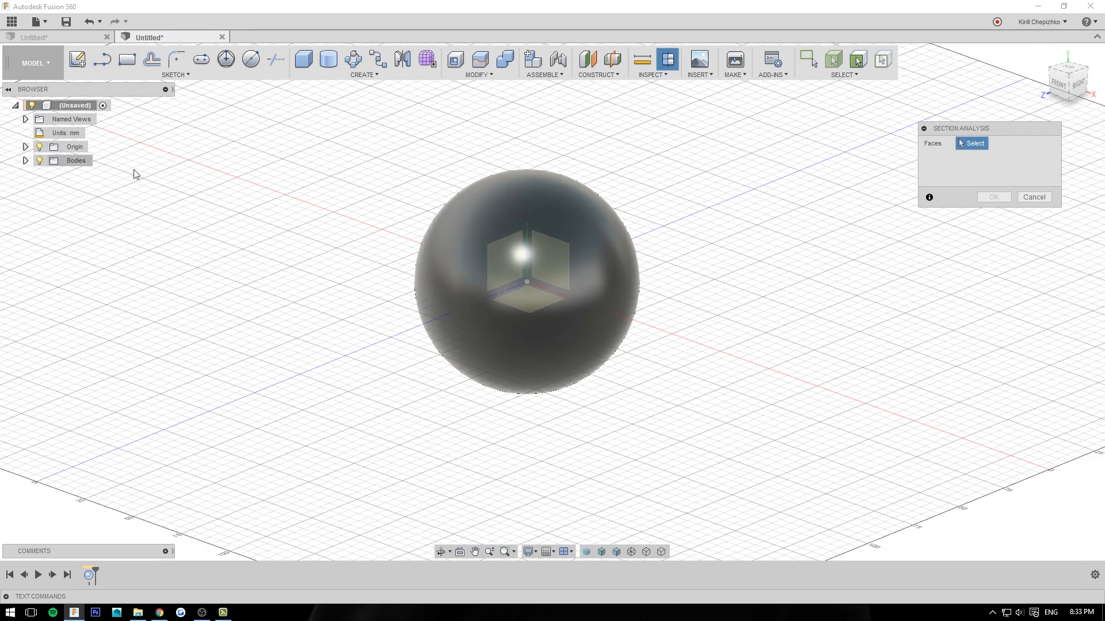
click(554, 263)
scroll(544, 253, up, 2)
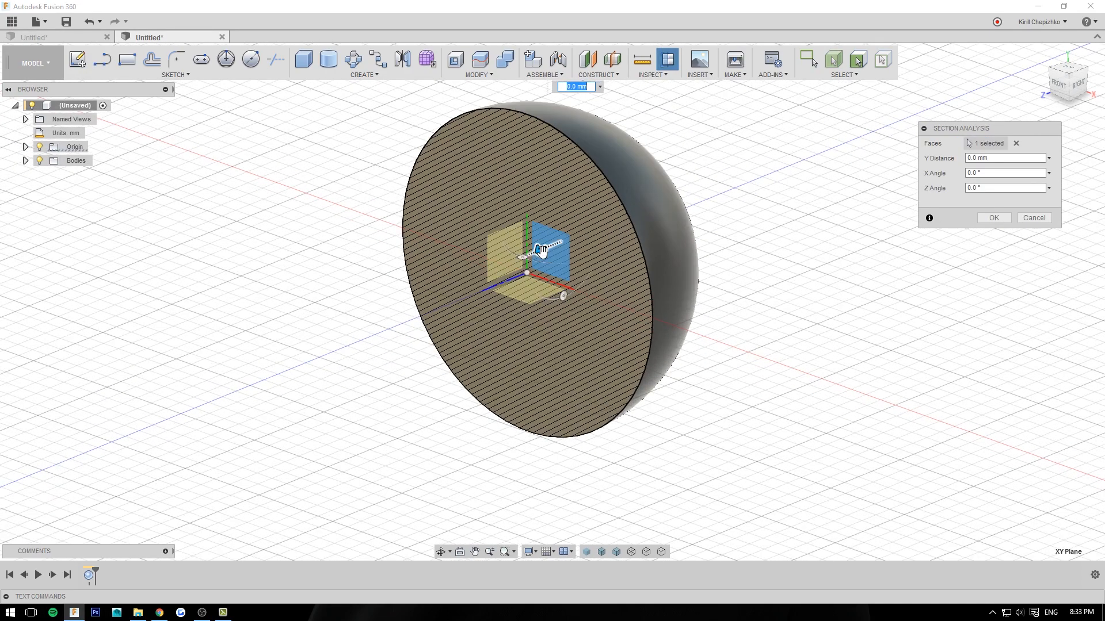
Offset the section plane 35 mm from the XY plane so only the sphere's front cap is cut away
mouse_move(540, 251)
mouse_down()
mouse_move(414, 296)
mouse_move(575, 235)
mouse_move(478, 289)
mouse_move(430, 293)
mouse_move(526, 255)
mouse_up()
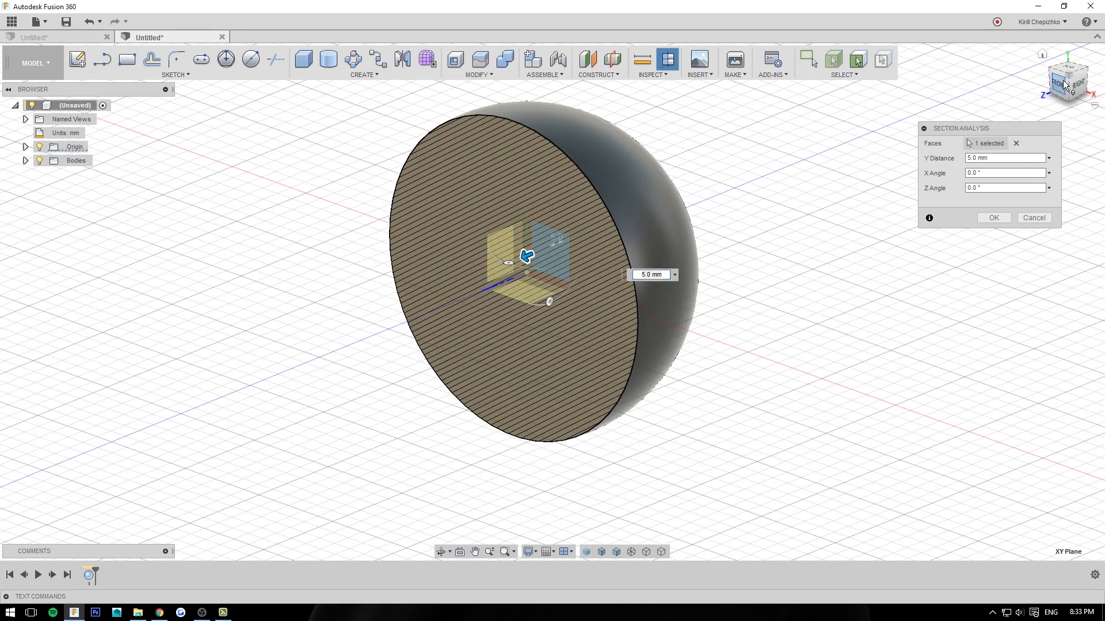
drag(1064, 85, 1100, 79)
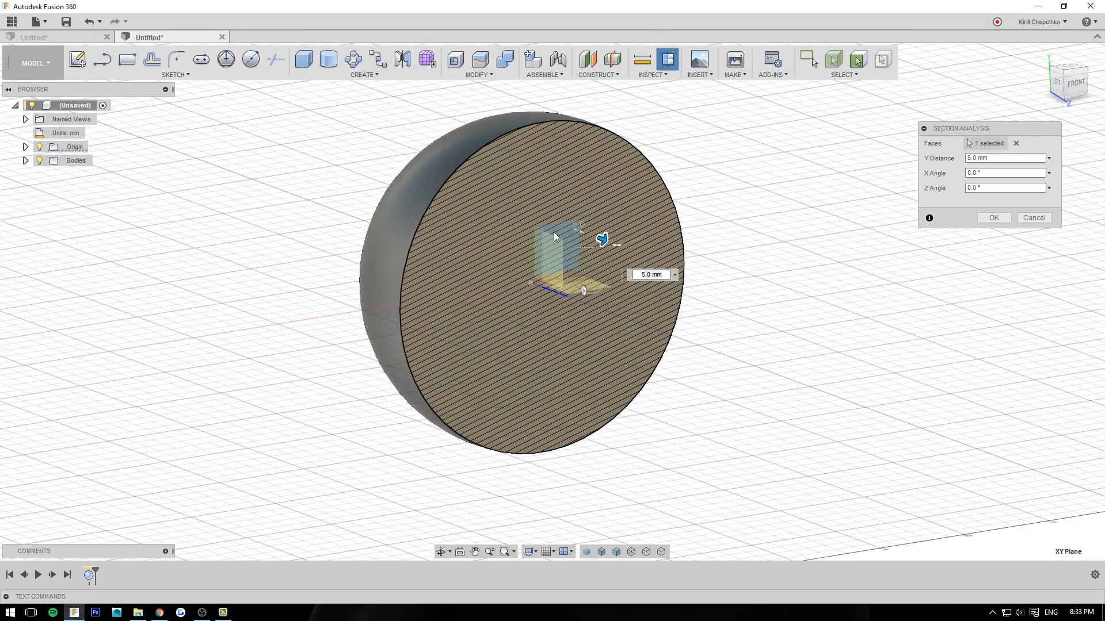
middle_drag(756, 278, 806, 291)
mouse_move(1055, 90)
mouse_down()
mouse_move(1072, 94)
mouse_move(1032, 89)
mouse_up()
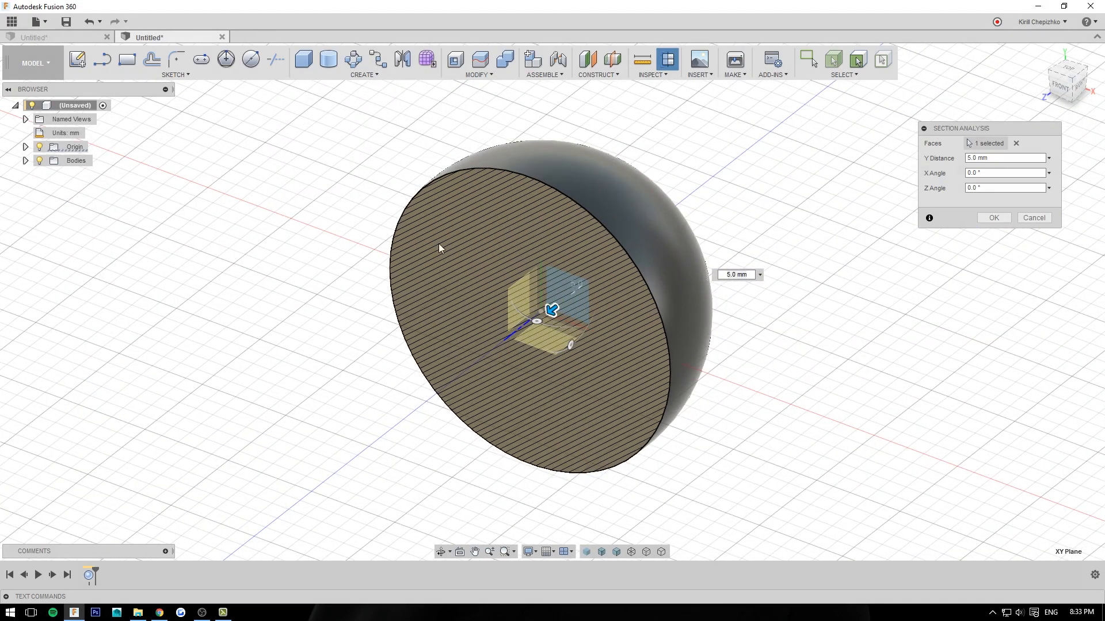
mouse_move(551, 311)
mouse_down()
mouse_move(362, 403)
mouse_move(439, 403)
mouse_move(496, 378)
mouse_up()
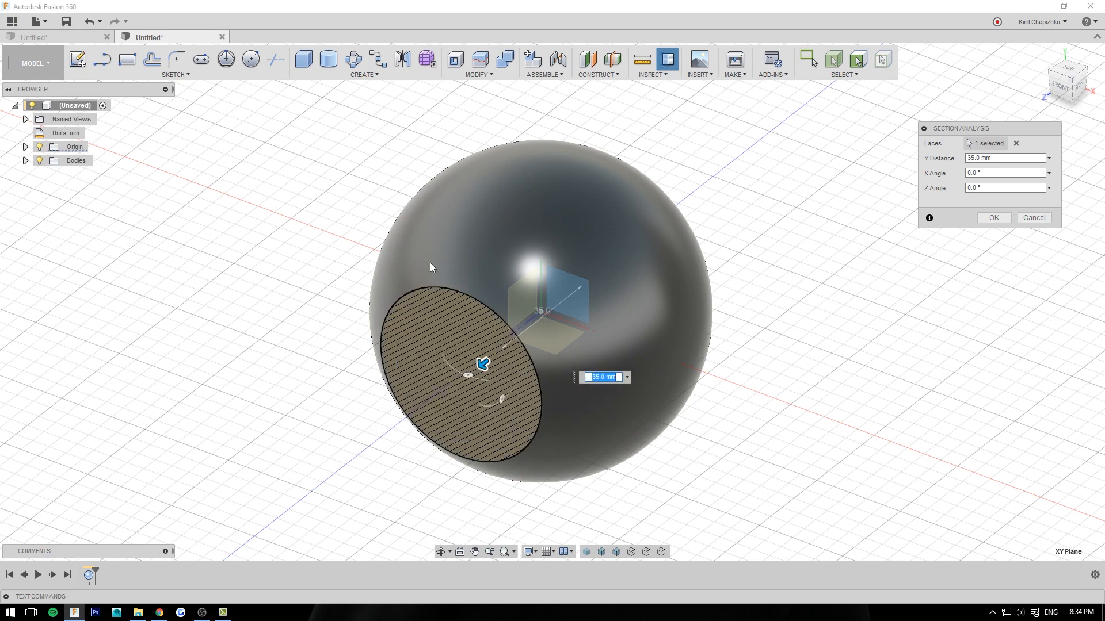
Try a Shell on the sphere's outer face with an inside thickness of 5 mm
click(457, 60)
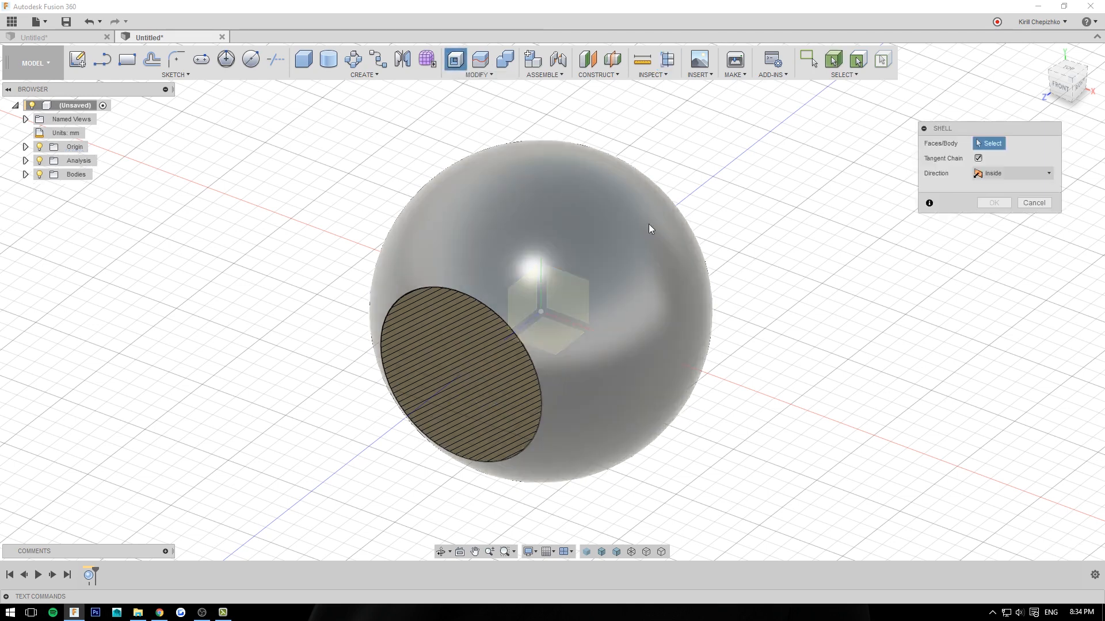
click(603, 267)
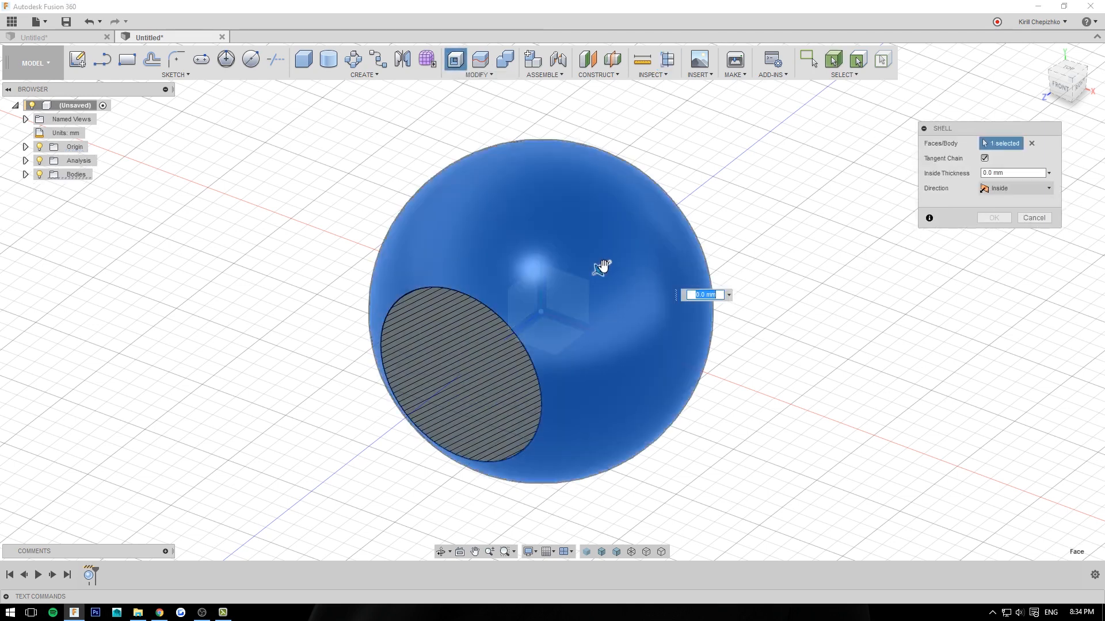
click(1060, 85)
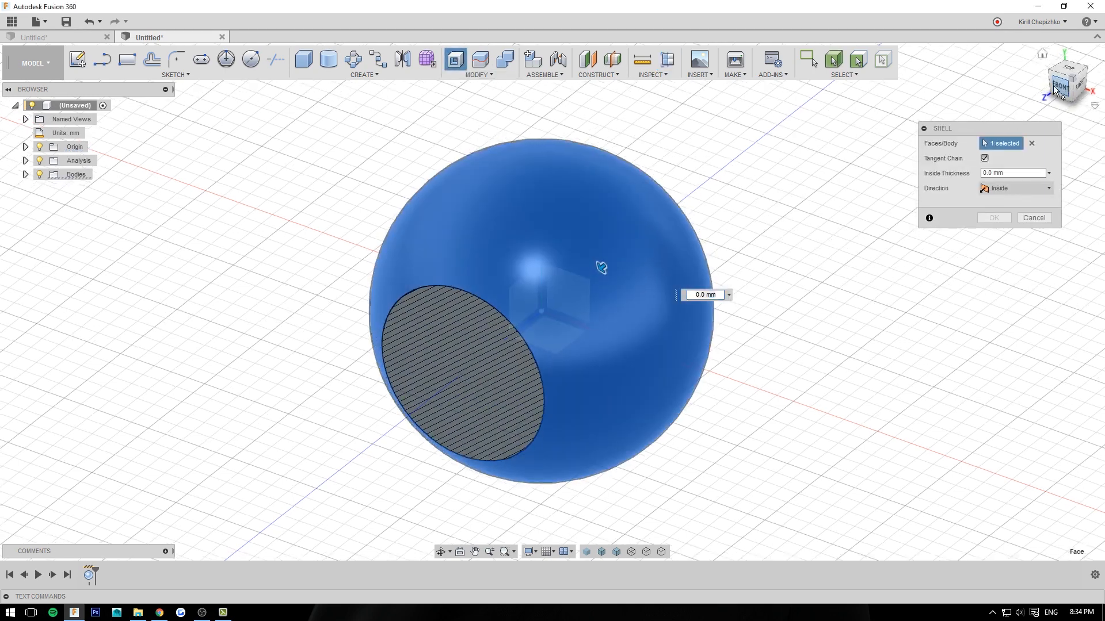
mouse_move(661, 178)
mouse_down()
mouse_move(638, 206)
mouse_move(649, 198)
mouse_up()
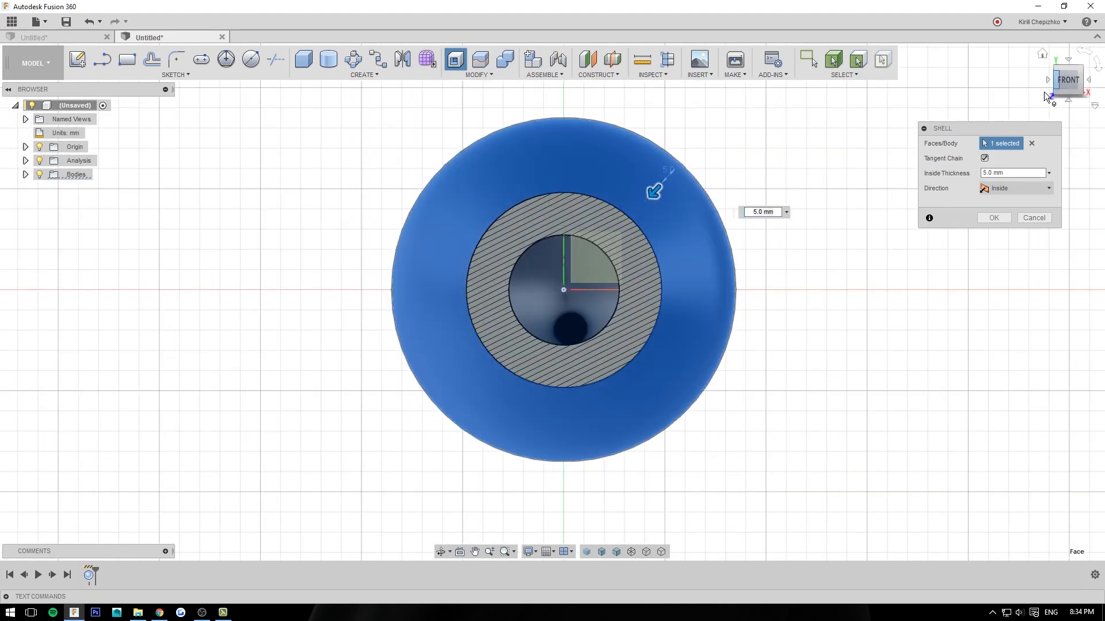
Thin the shell's wall to 1 mm and examine the hollow interior through the section from several angles
mouse_move(1078, 71)
mouse_down()
mouse_move(1033, 92)
mouse_move(1044, 72)
mouse_move(1053, 84)
mouse_up()
scroll(537, 215, up, 3)
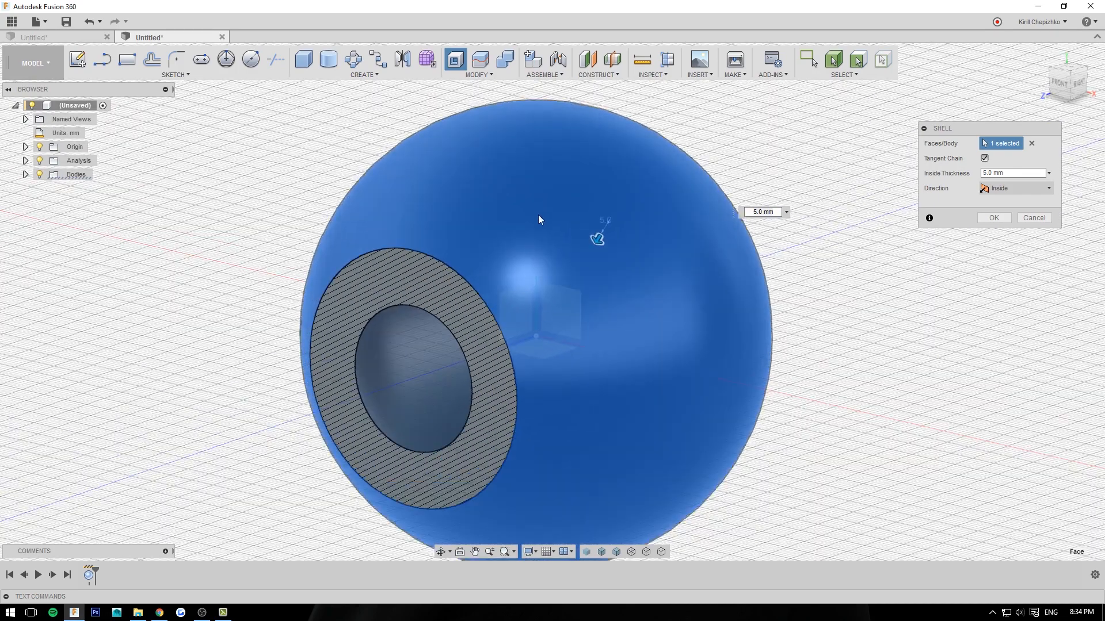
mouse_move(606, 233)
mouse_down()
mouse_move(597, 237)
mouse_move(617, 236)
mouse_up()
middle_drag(602, 352, 643, 296)
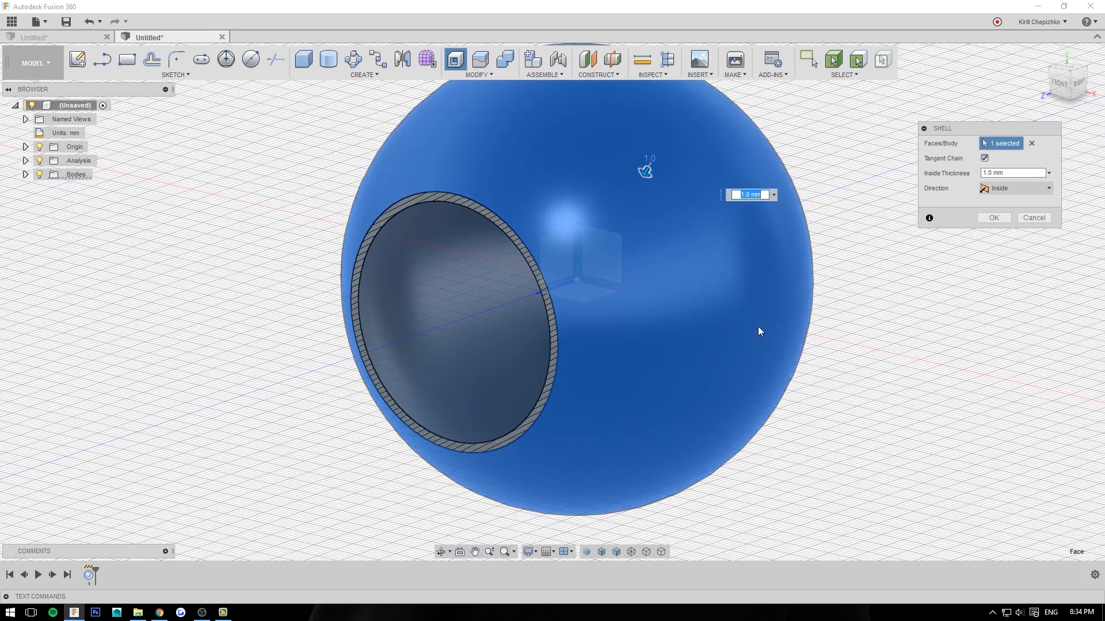
mouse_move(1059, 101)
mouse_down()
mouse_move(1074, 92)
mouse_move(1034, 86)
mouse_move(1066, 88)
mouse_up()
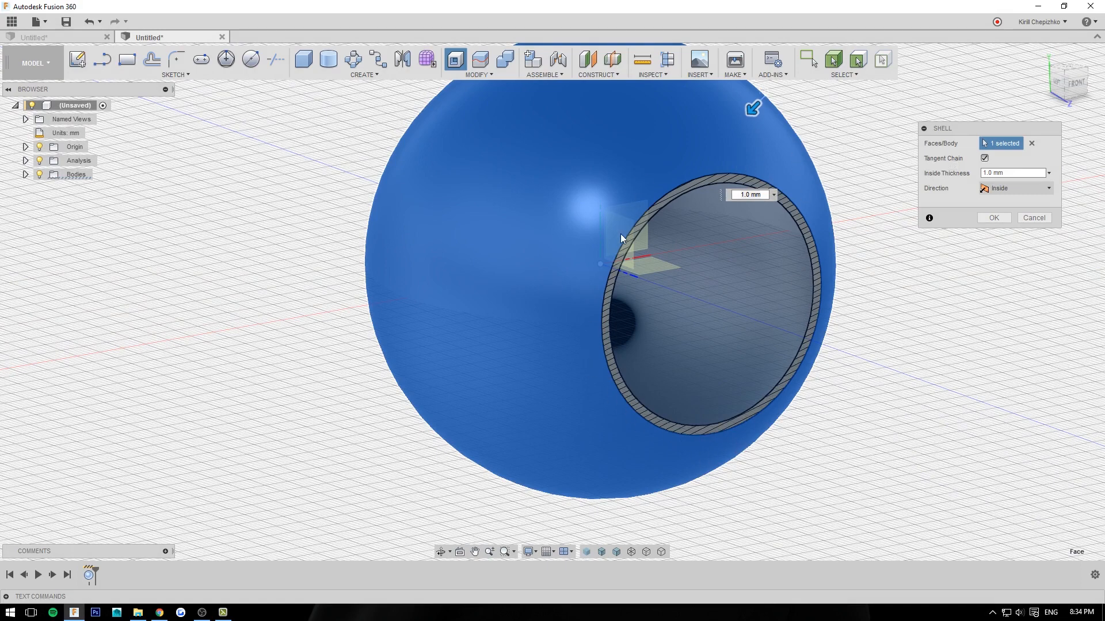
middle_drag(910, 407, 848, 411)
click(1073, 85)
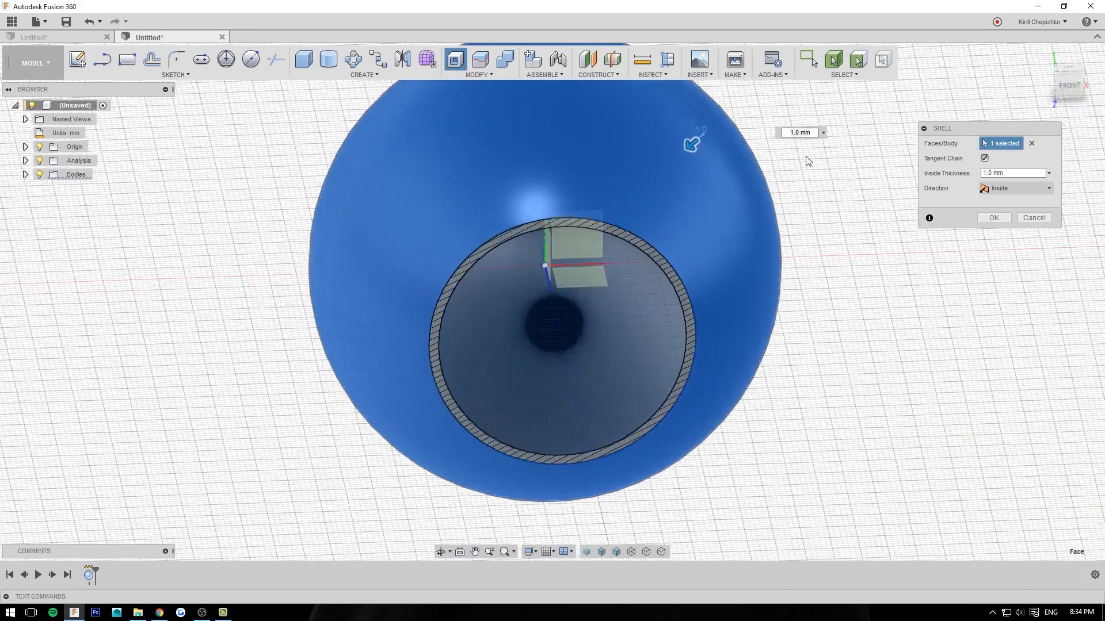
Set the shell's inside thickness to 5 mm and view the thicker wall from an angle
click(986, 173)
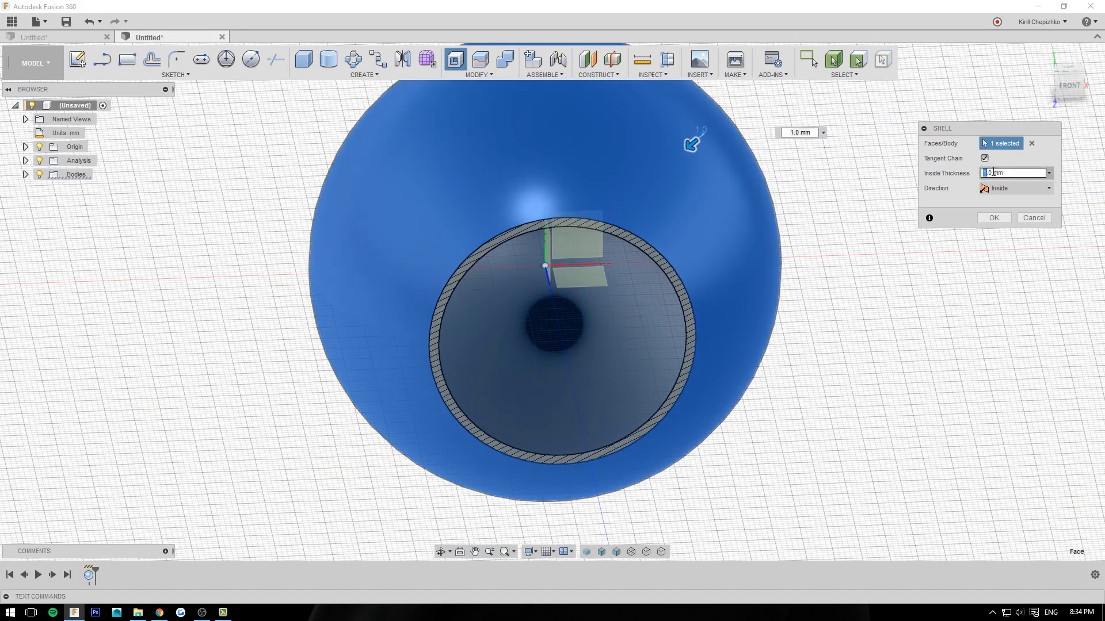
drag(993, 172, 956, 182)
text(5)
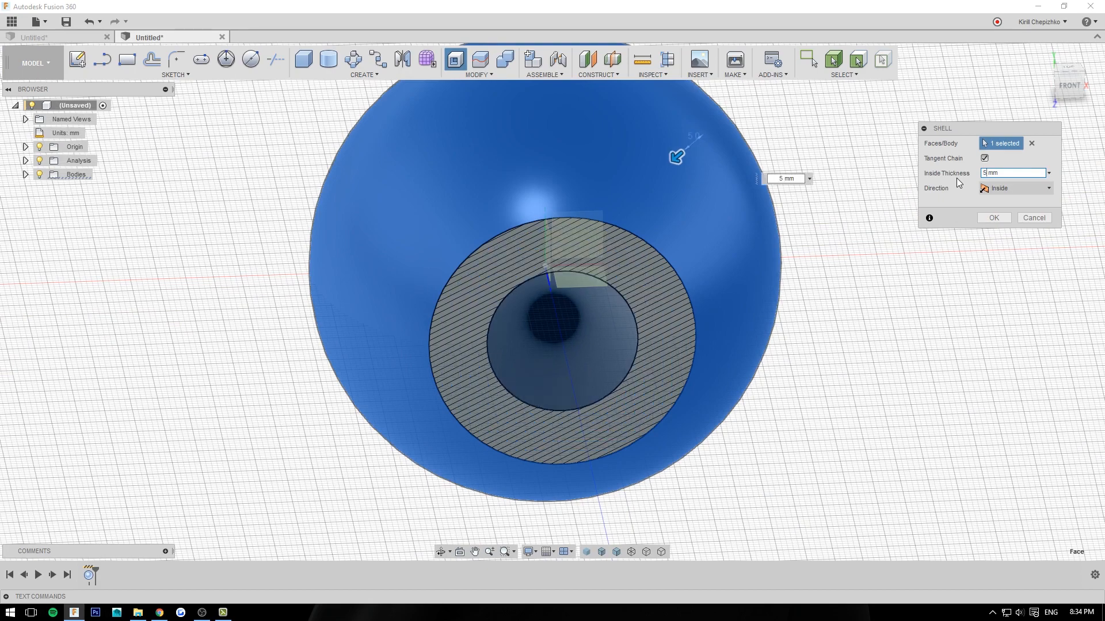
click(1071, 91)
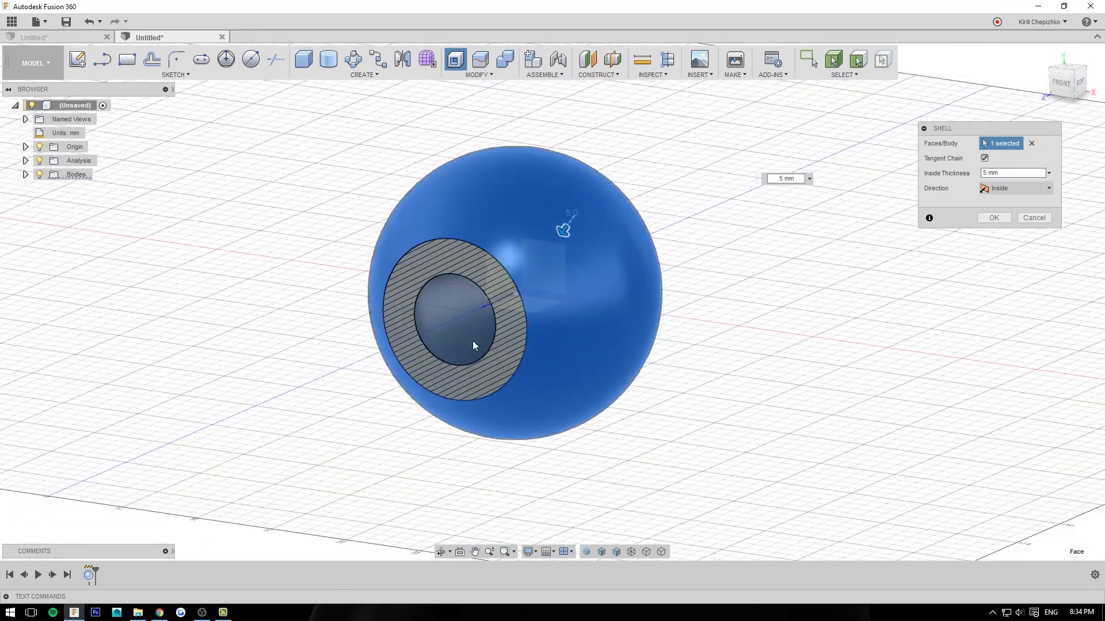
Set the shell's inside thickness to 1 mm, view the sectioned wall, and cancel the Shell command
middle_drag(473, 342, 550, 313)
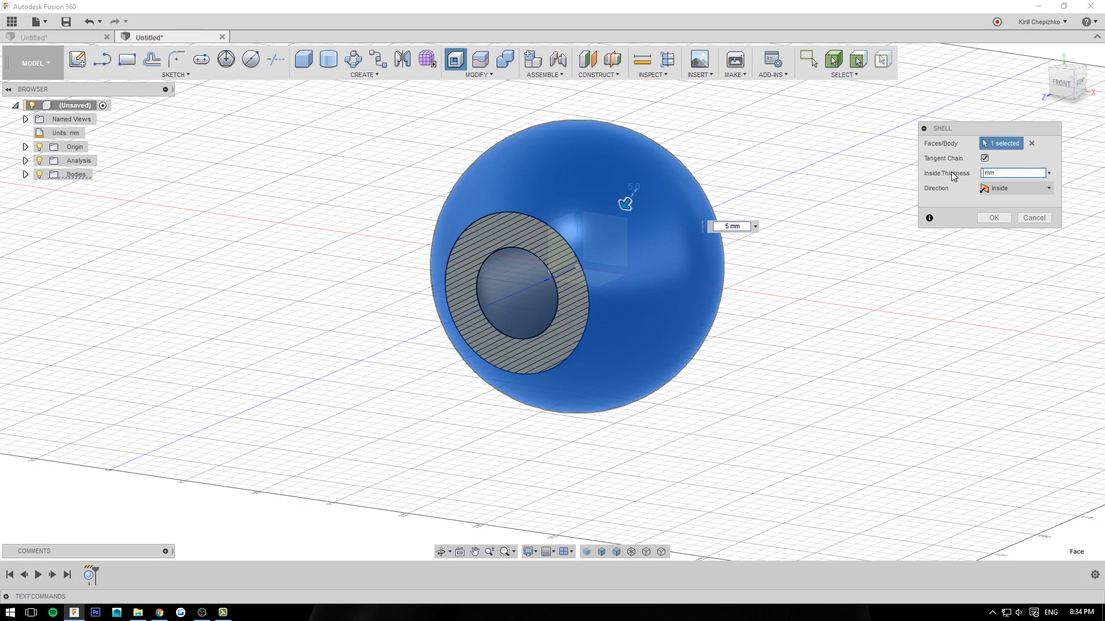
text(1)
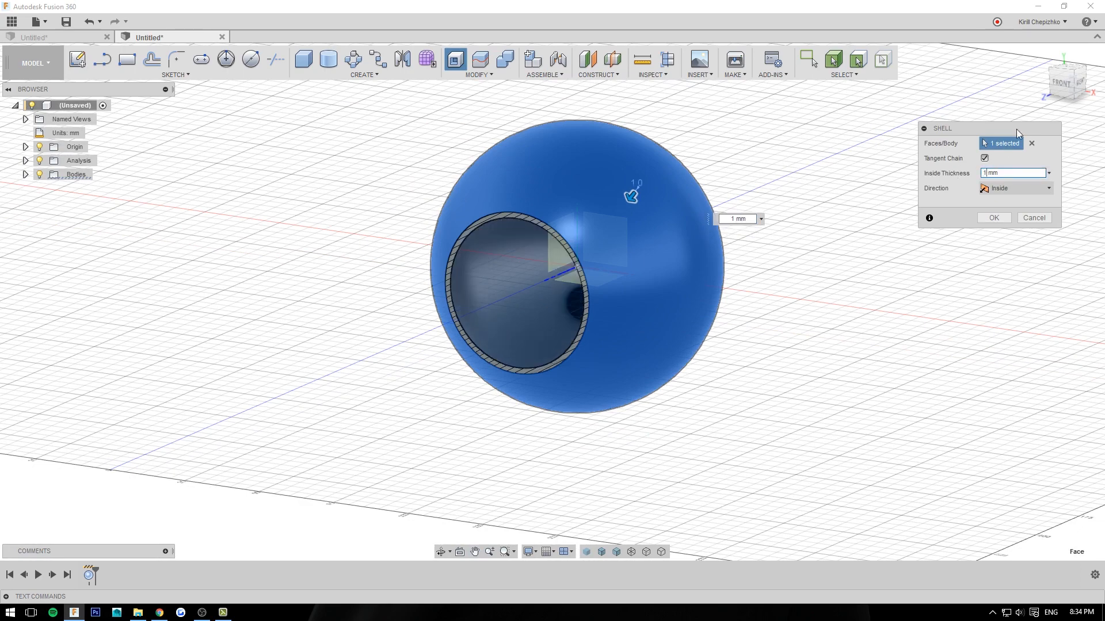
click(1061, 68)
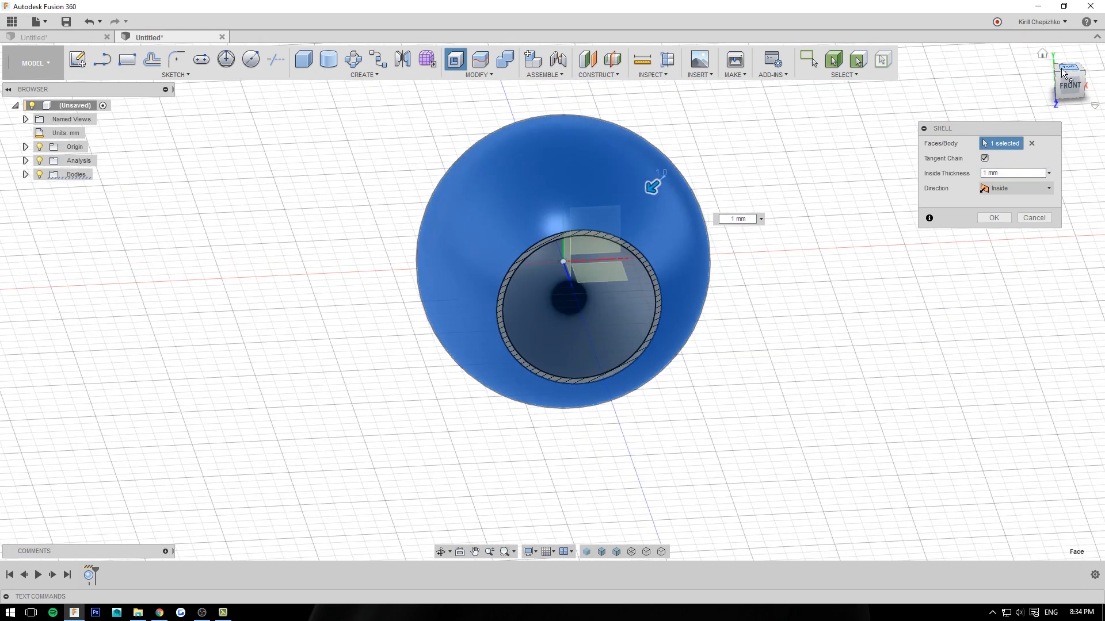
click(1034, 218)
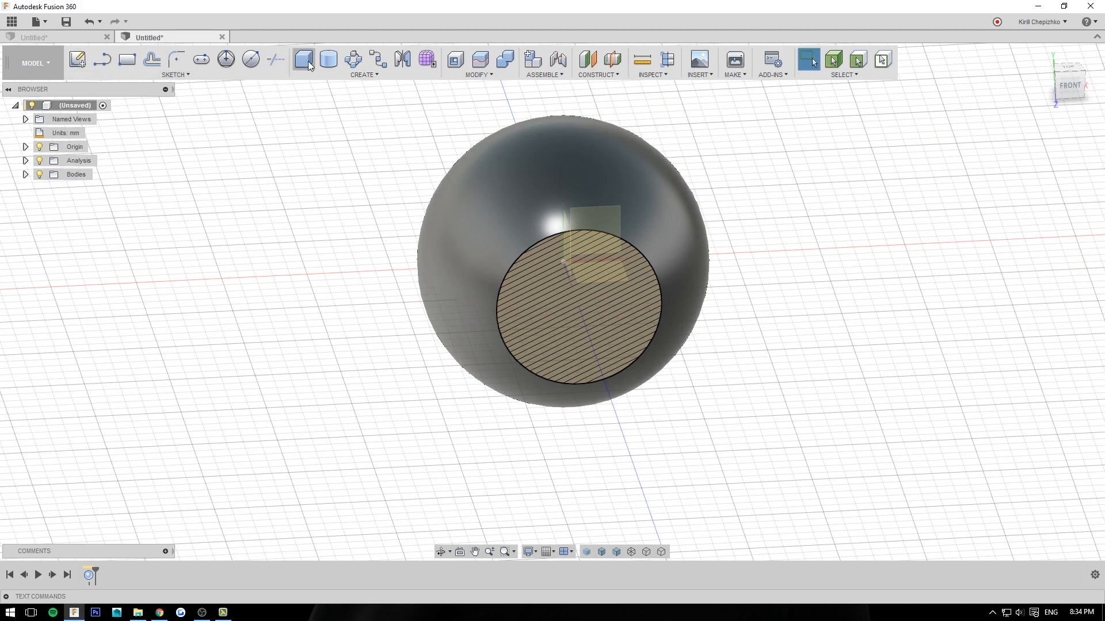
Create a separate box body beside the sphere, about 61.4 mm long and 51 mm wide, and extend its height into a thick block
key(r)
click(587, 211)
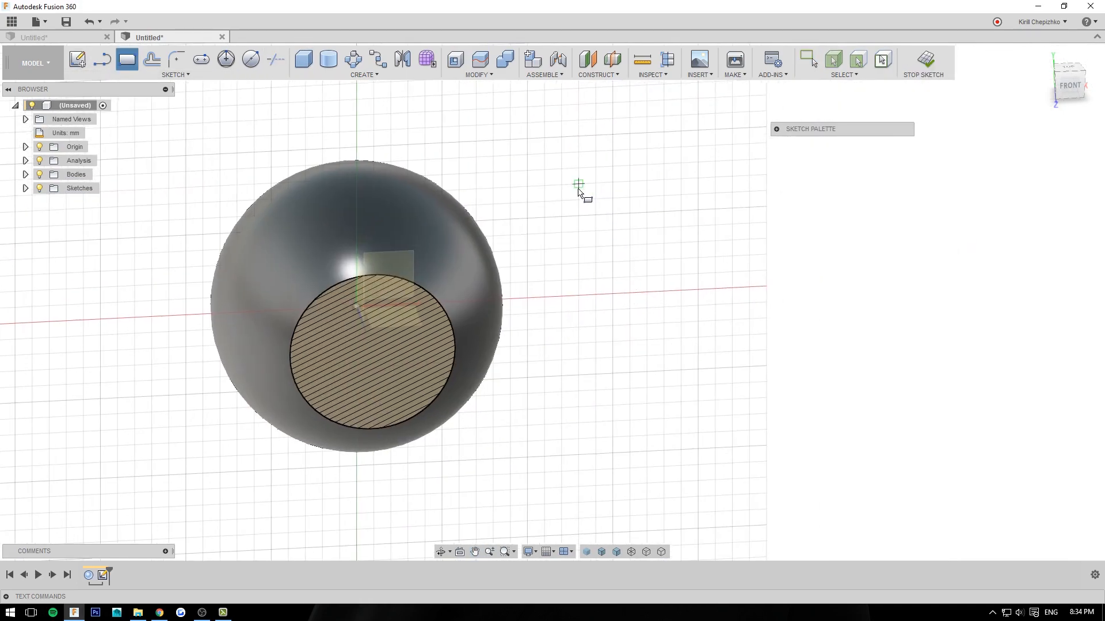
click(579, 190)
click(789, 346)
drag(1069, 90, 854, 198)
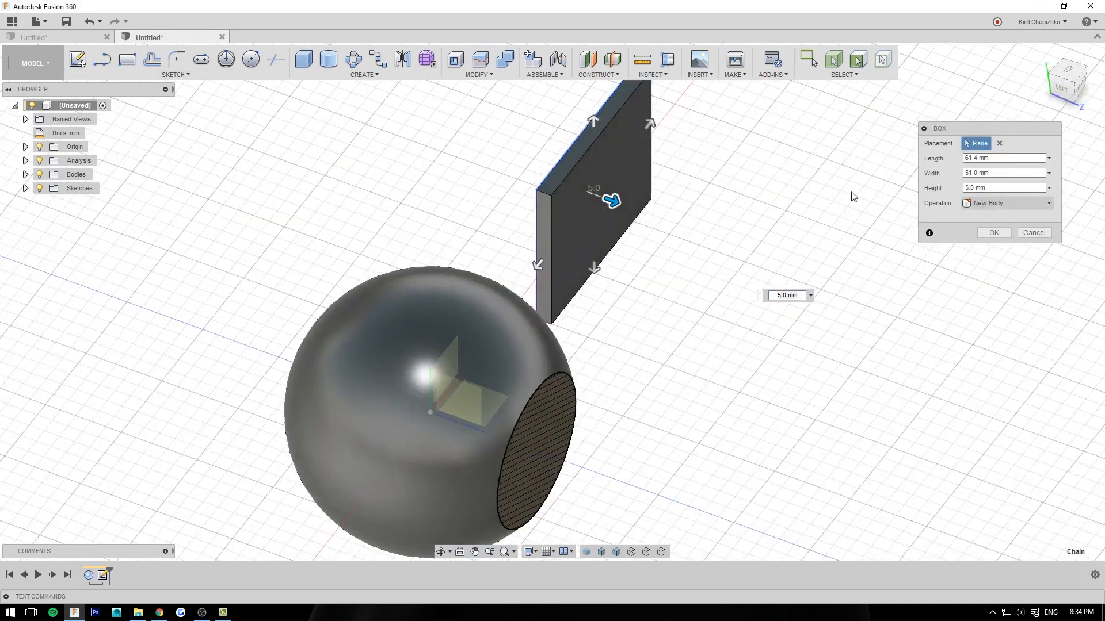
middle_drag(477, 140, 576, 287)
drag(713, 347, 443, 254)
click(994, 232)
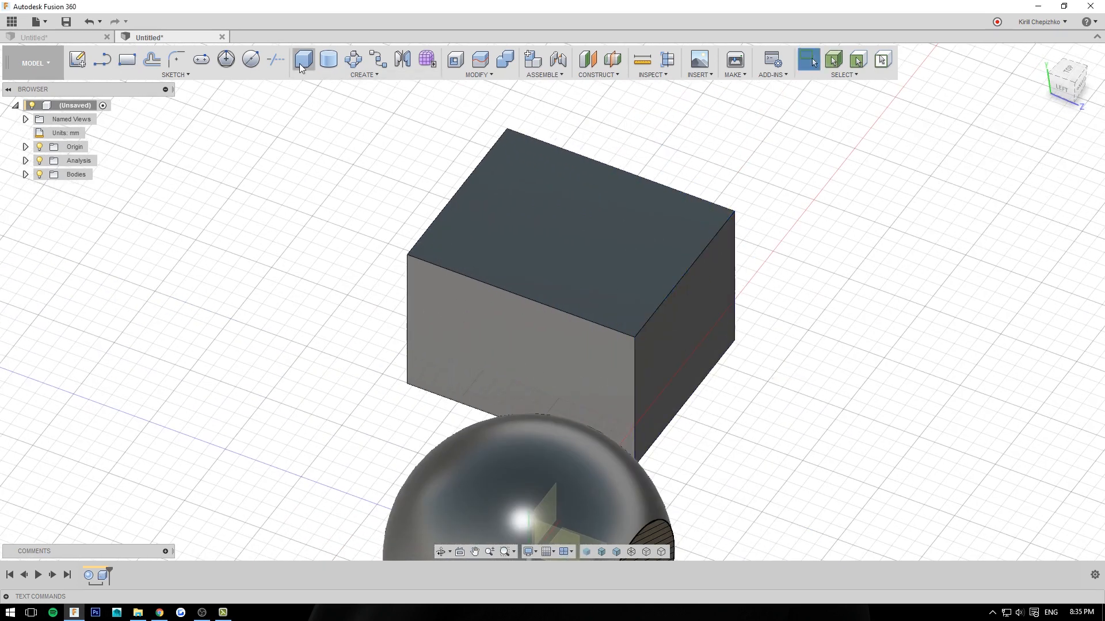
Cut a step into the block with a box about 82.6 by 86.4 mm and 30 mm deep from its top face
key(r)
click(446, 217)
click(616, 161)
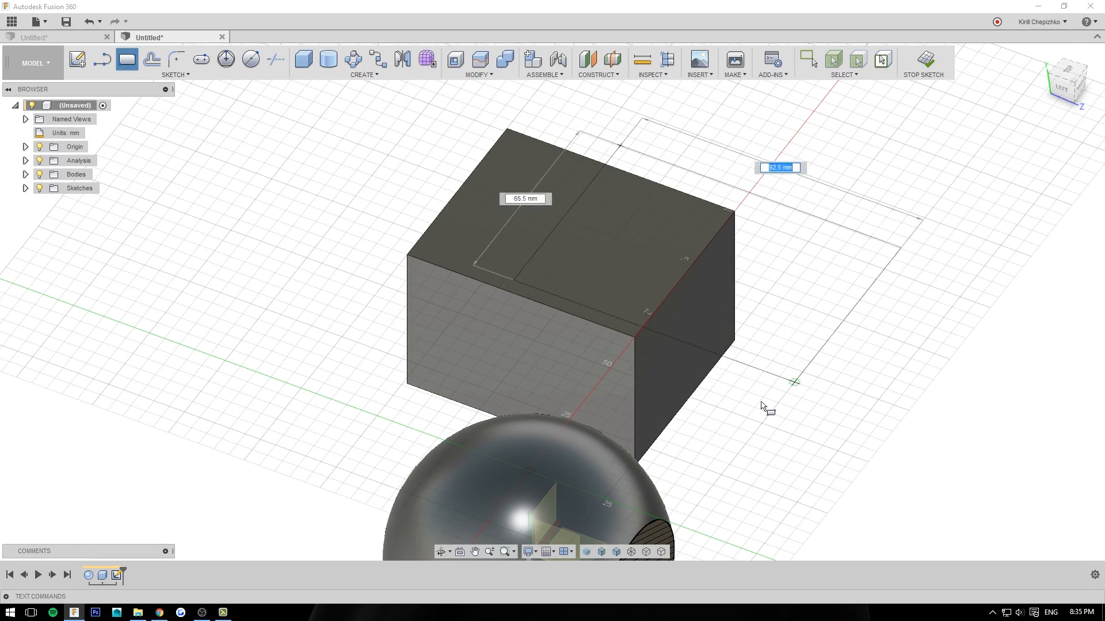
click(749, 409)
drag(683, 257, 686, 362)
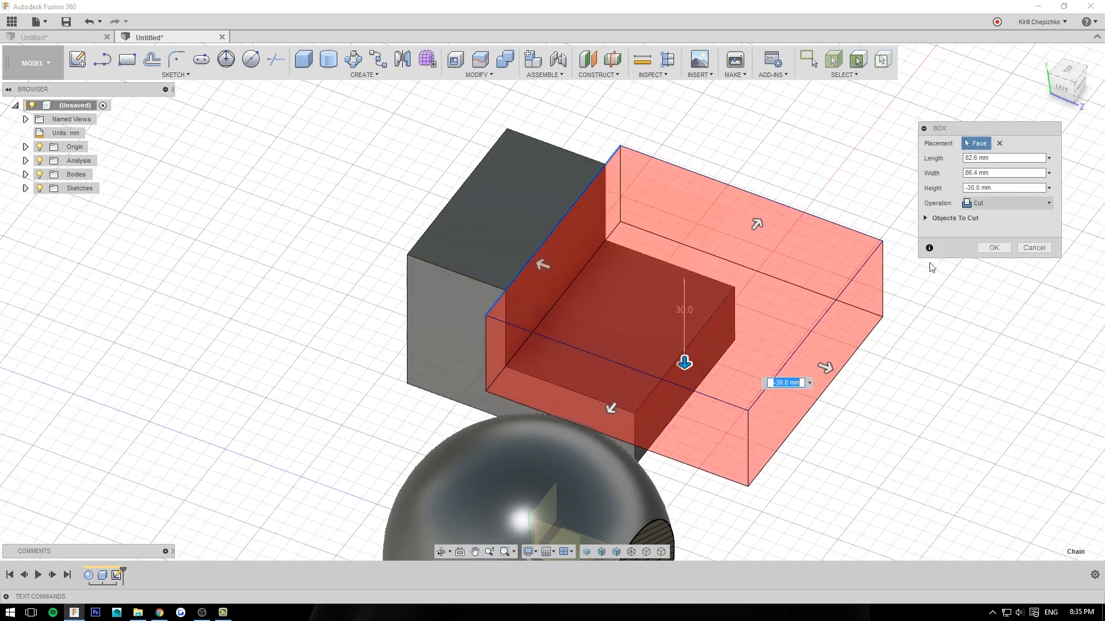
click(994, 247)
Chamfer the step's inner edge at 45° so the slope reaches the upper edge of the block
right_click(565, 296)
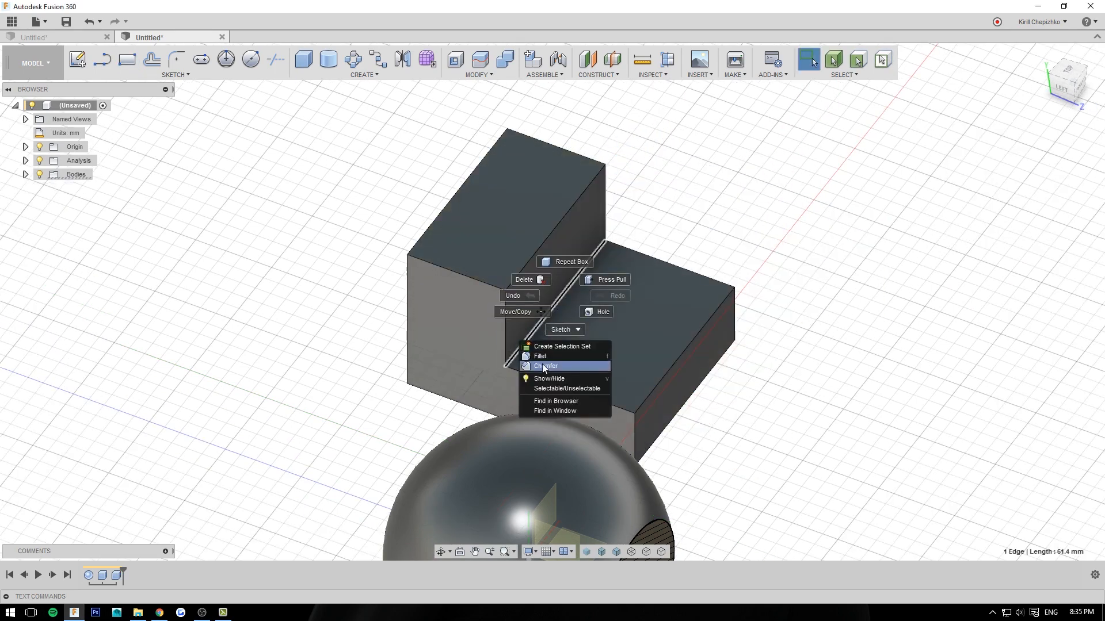
click(542, 365)
drag(569, 274, 568, 224)
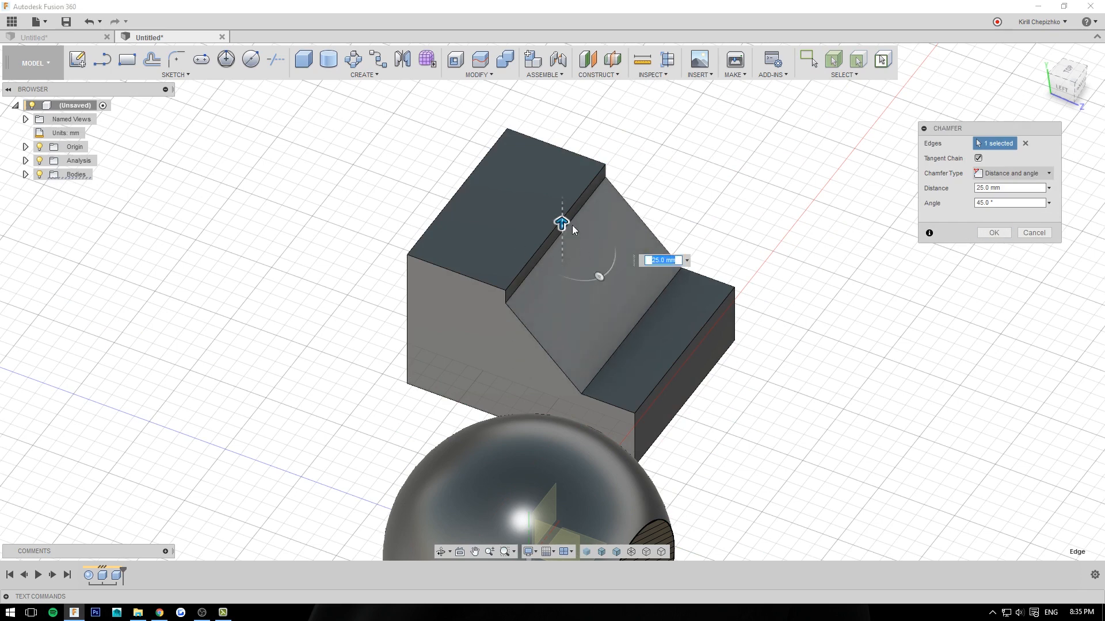
click(994, 232)
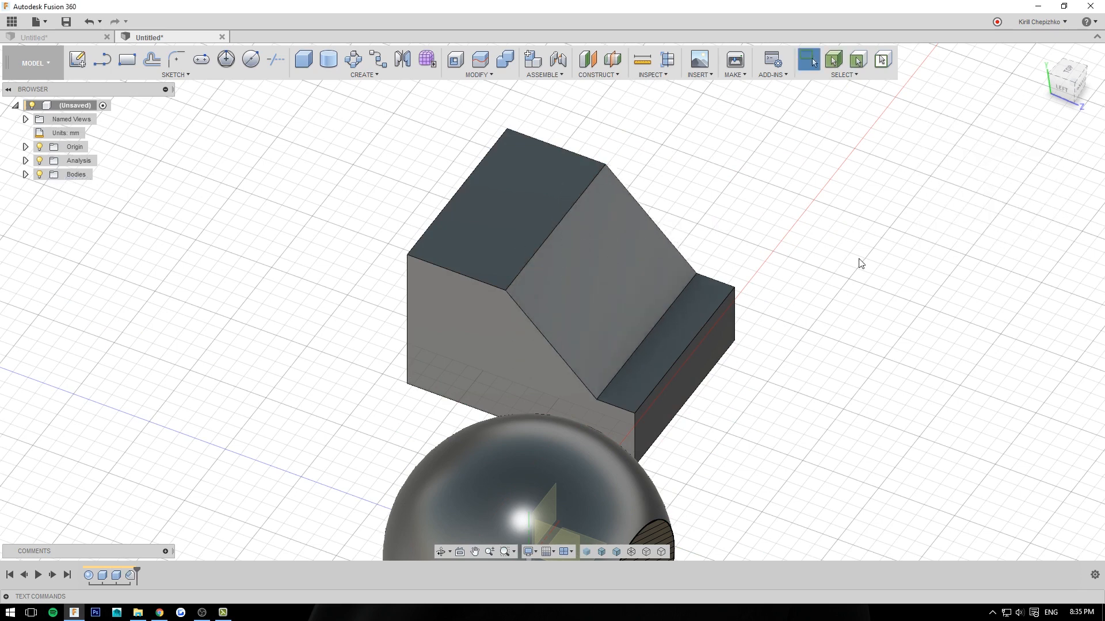
Fillet the edge between the slope and the lower ledge with a constant 21 mm radius
right_click(643, 347)
key(Escape)
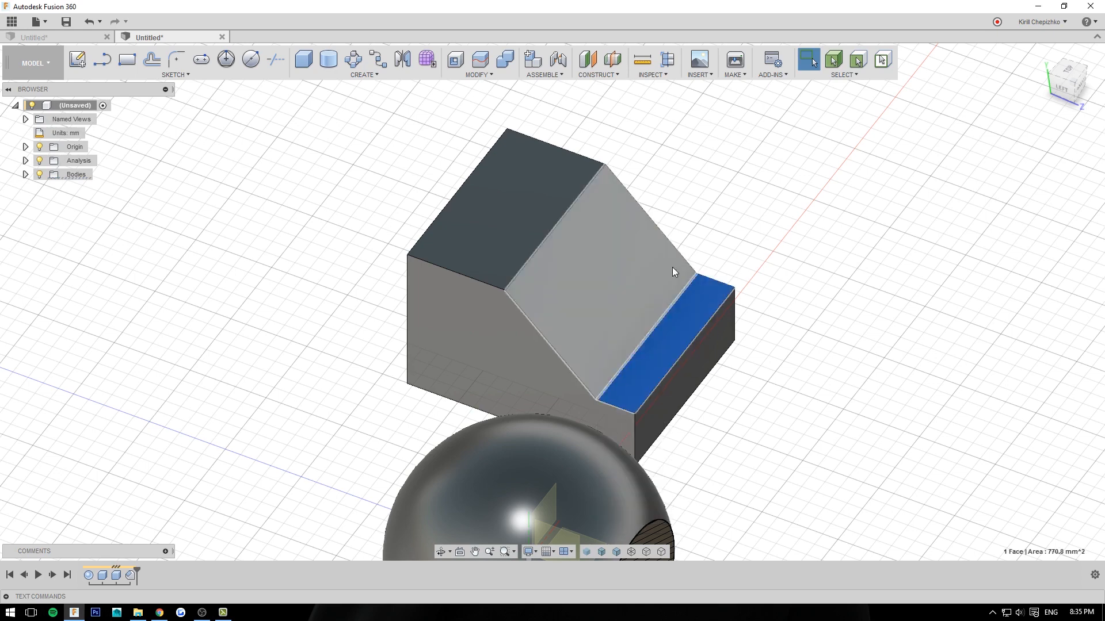
right_click(689, 289)
click(669, 350)
scroll(668, 345, up, 4)
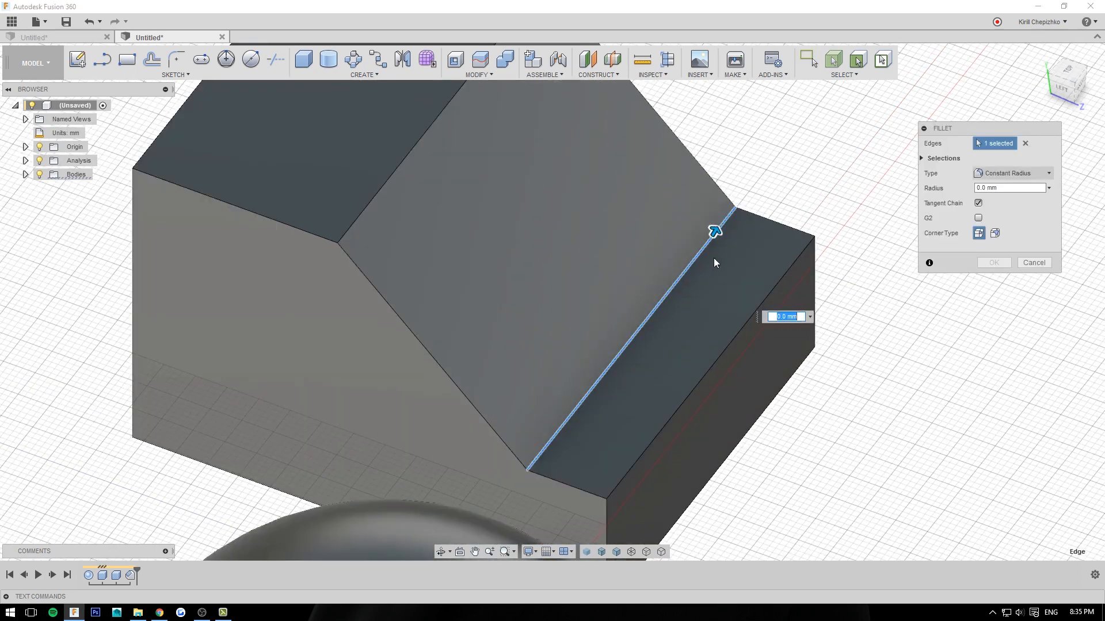
drag(714, 229, 716, 222)
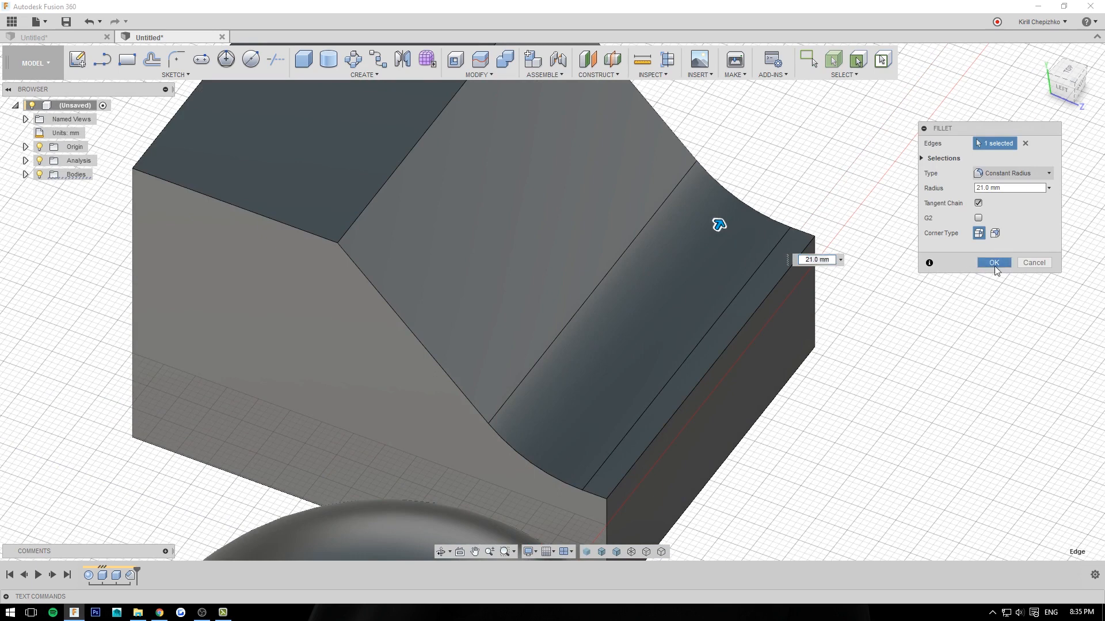
click(994, 262)
Fillet the tangent chain of edges along one side of the sloped surface with a 26.5 mm radius
right_click(766, 217)
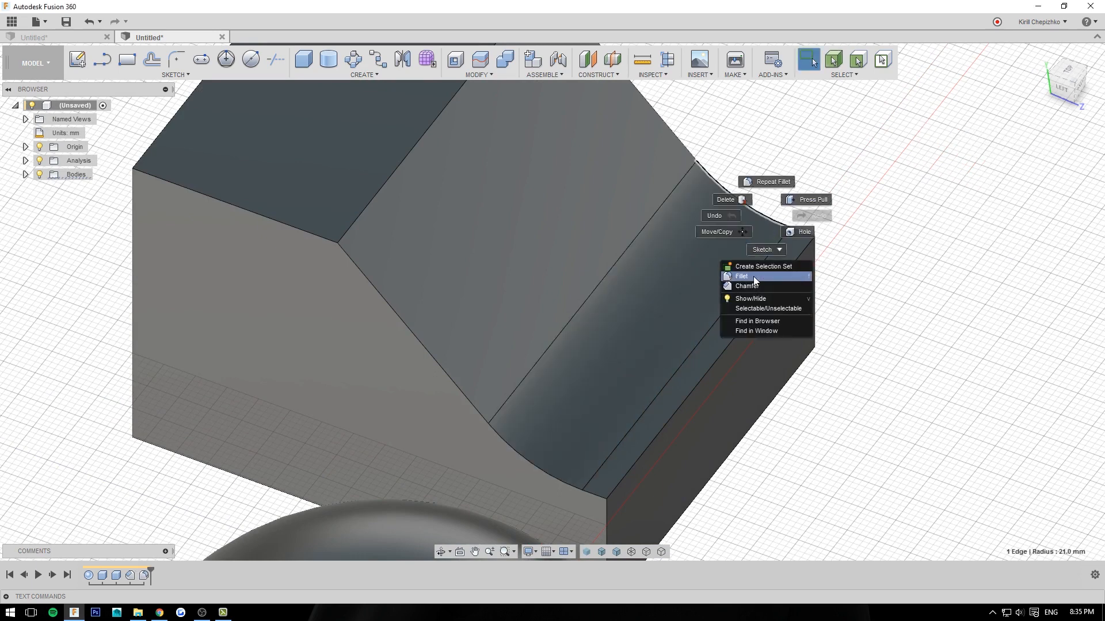
click(748, 276)
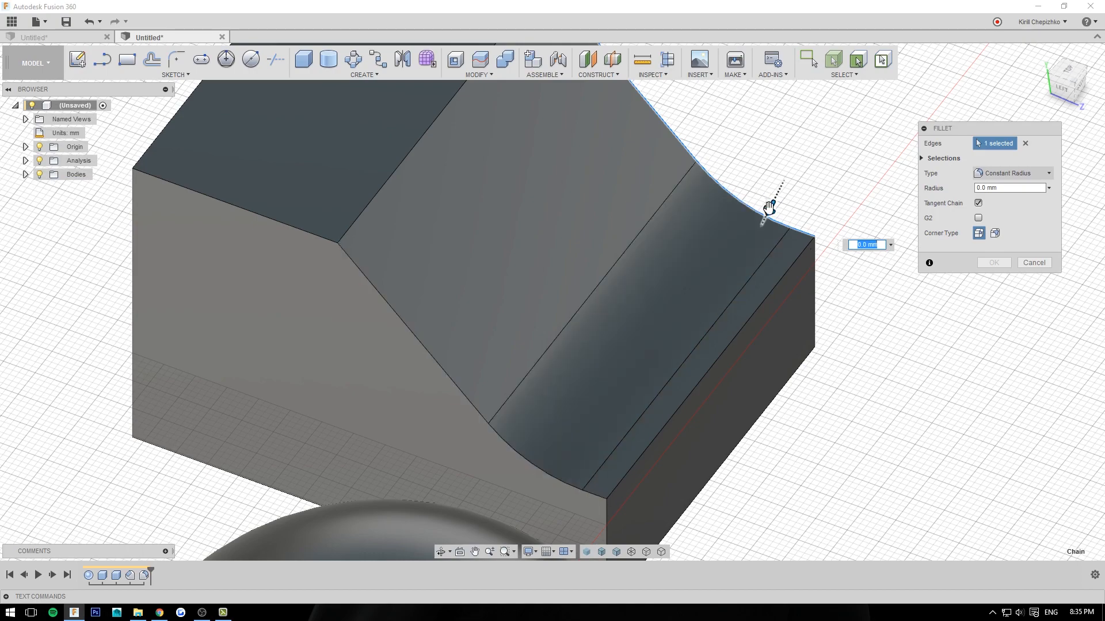
drag(769, 210, 722, 270)
scroll(776, 322, down, 3)
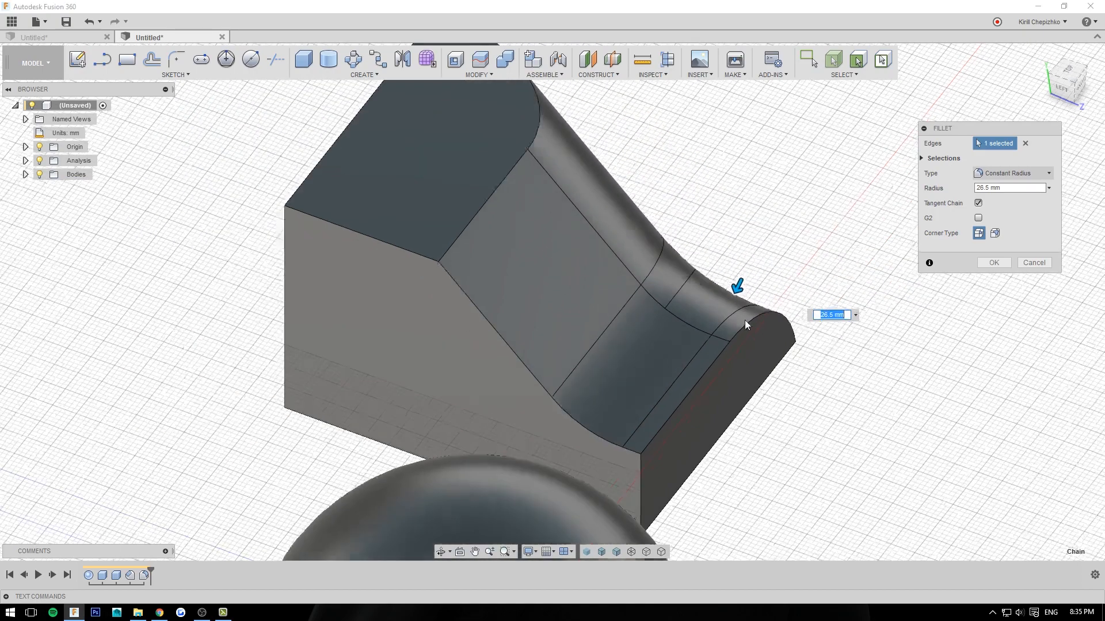
click(1077, 87)
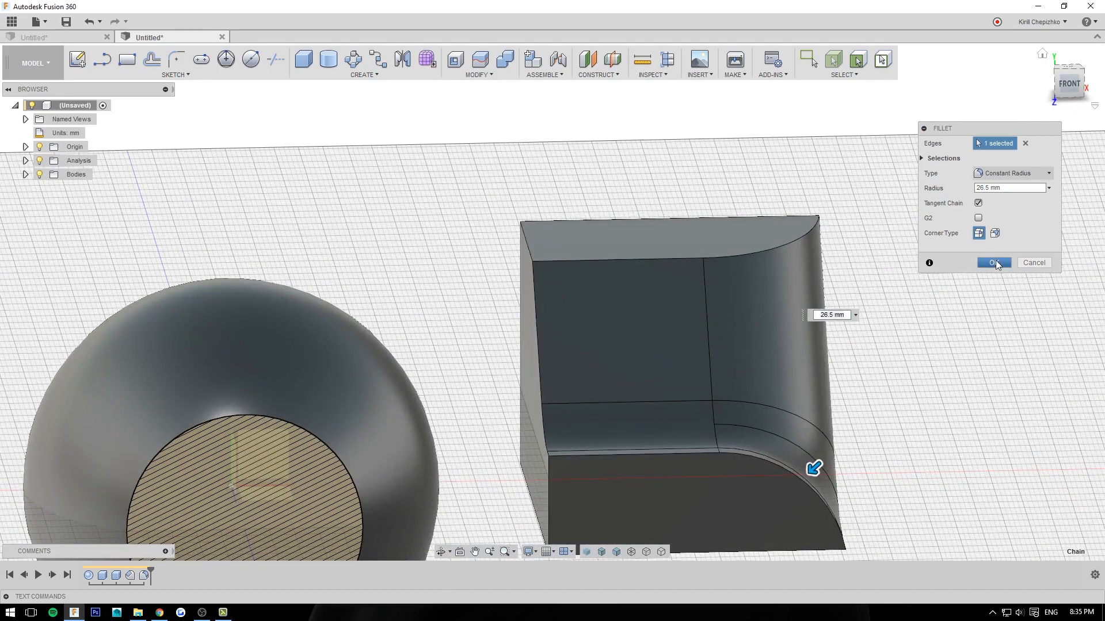
click(993, 262)
Fillet the block's bottom rear edge with a 37.5 mm radius
shift+middle_drag(699, 433, 654, 356)
mouse_move(1055, 95)
mouse_down()
mouse_move(1028, 95)
mouse_move(997, 65)
mouse_up()
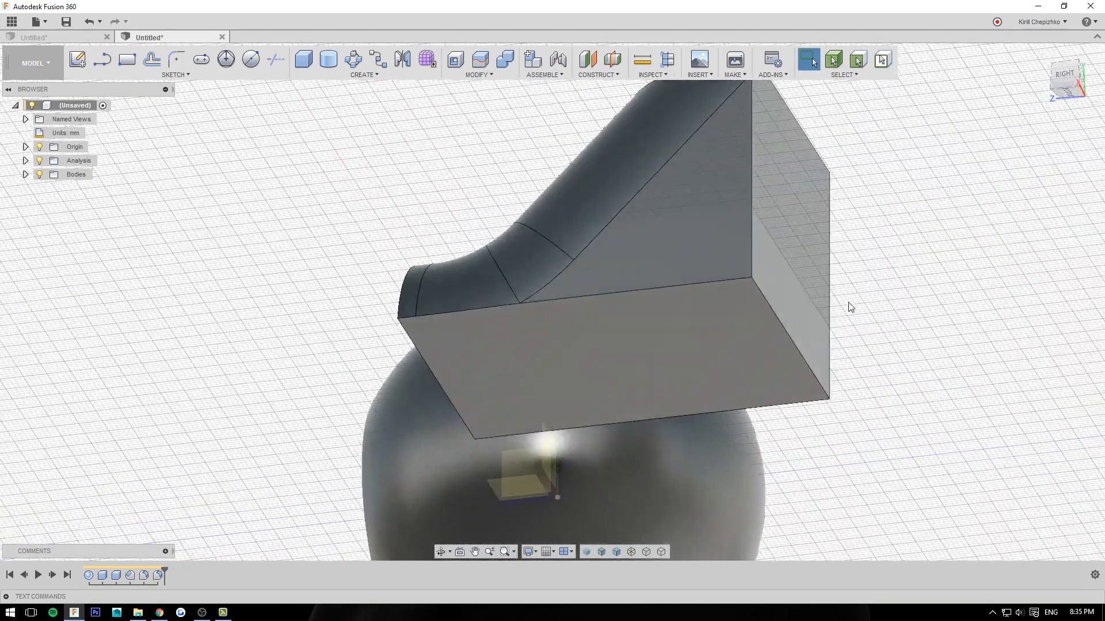
right_click(780, 323)
key(Escape)
key(f)
drag(779, 320, 735, 285)
click(1041, 53)
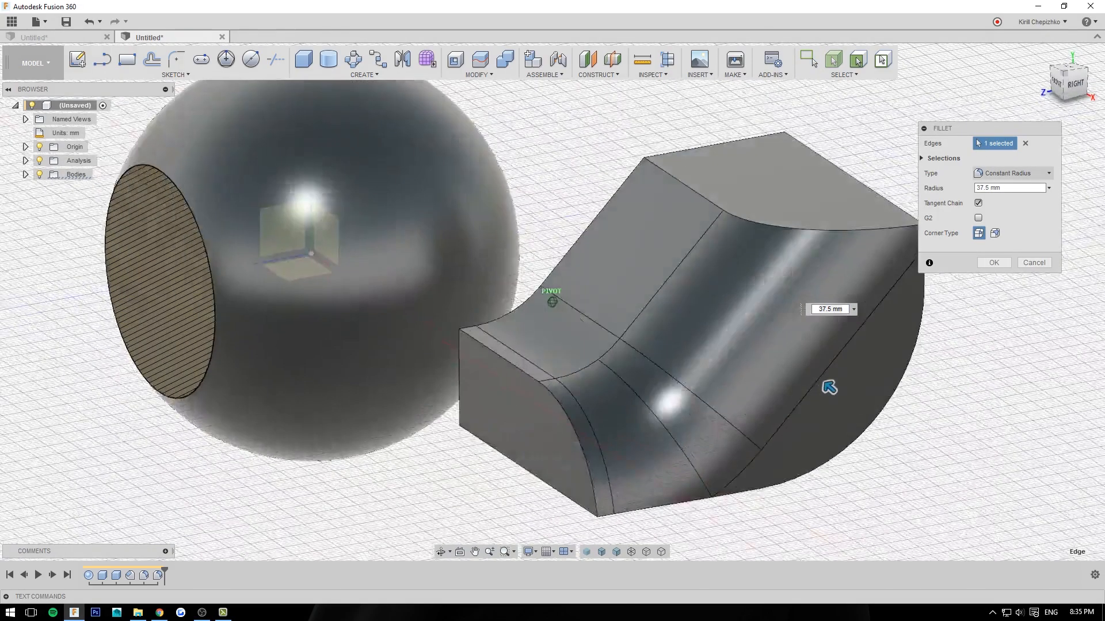
click(1004, 262)
Chamfer the curved lower edge chain on the block's filleted side by 27 mm at 45°
right_click(817, 438)
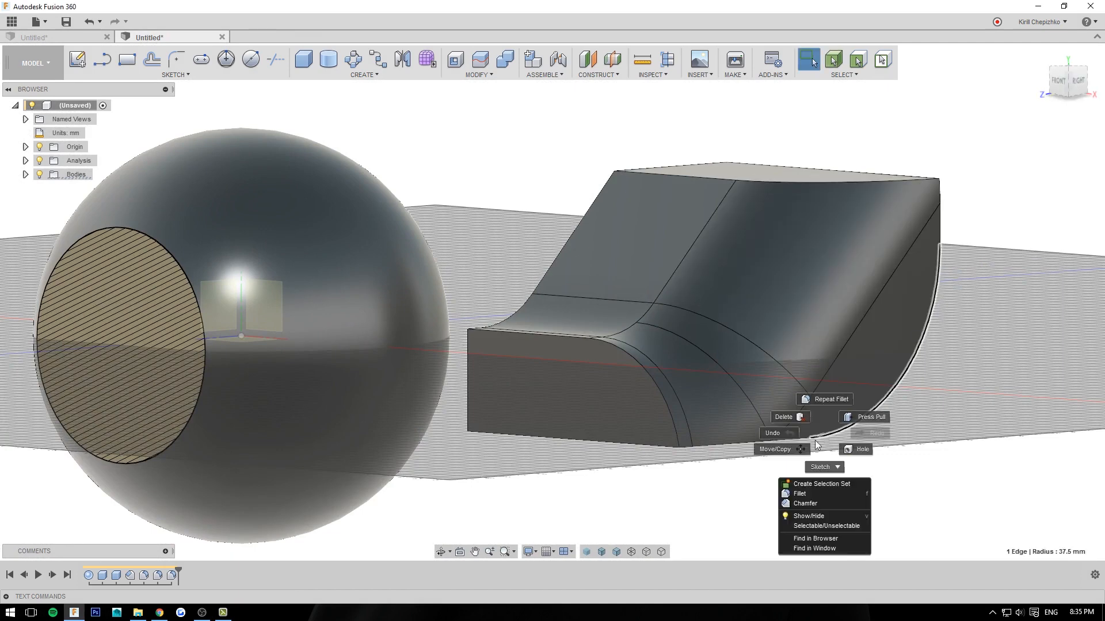
click(813, 504)
drag(829, 439, 737, 395)
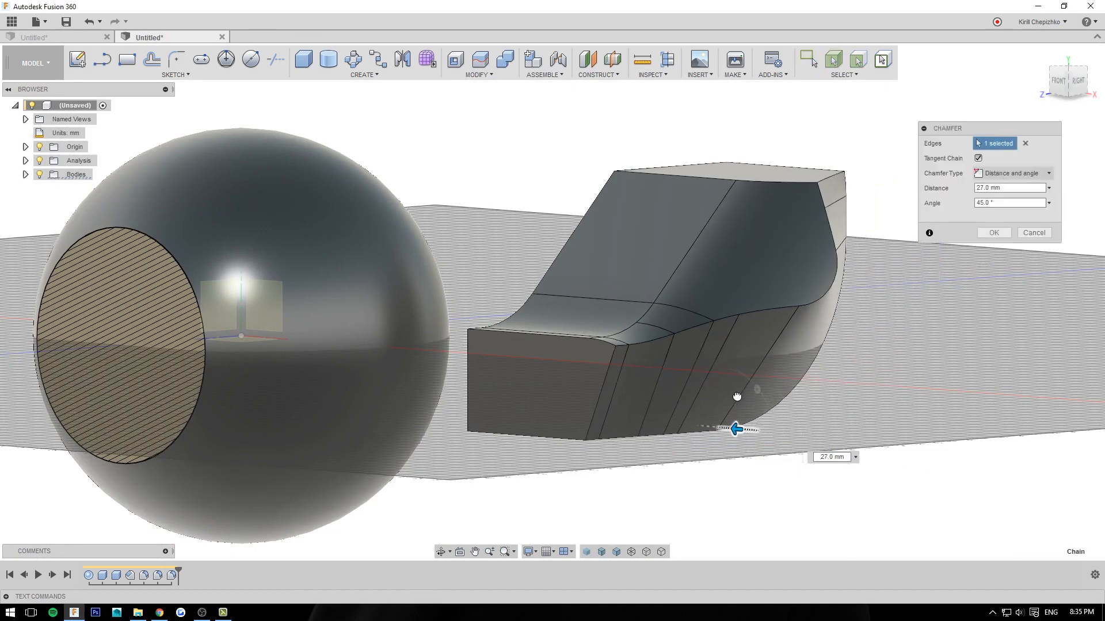
click(984, 235)
mouse_move(1068, 81)
mouse_down()
mouse_move(1065, 99)
mouse_move(1024, 89)
mouse_move(998, 101)
mouse_move(981, 135)
mouse_move(1035, 141)
mouse_move(1081, 118)
mouse_move(1053, 77)
mouse_up()
click(1050, 77)
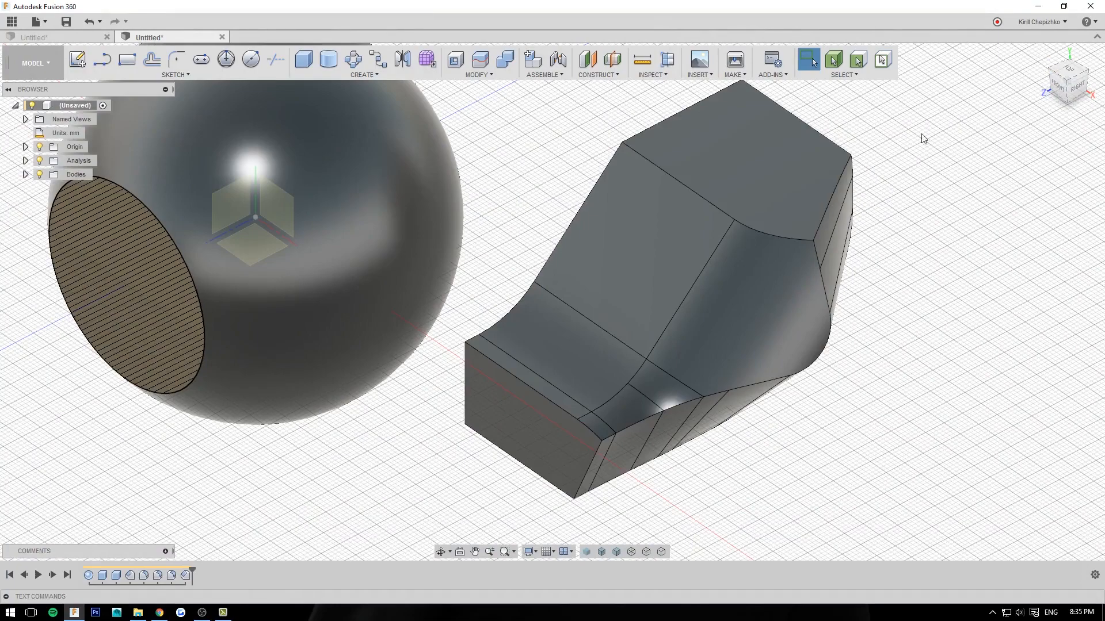
Try a Shell that opens the modified block at its top face with a 4 mm inside thickness, and view the cavity
click(462, 64)
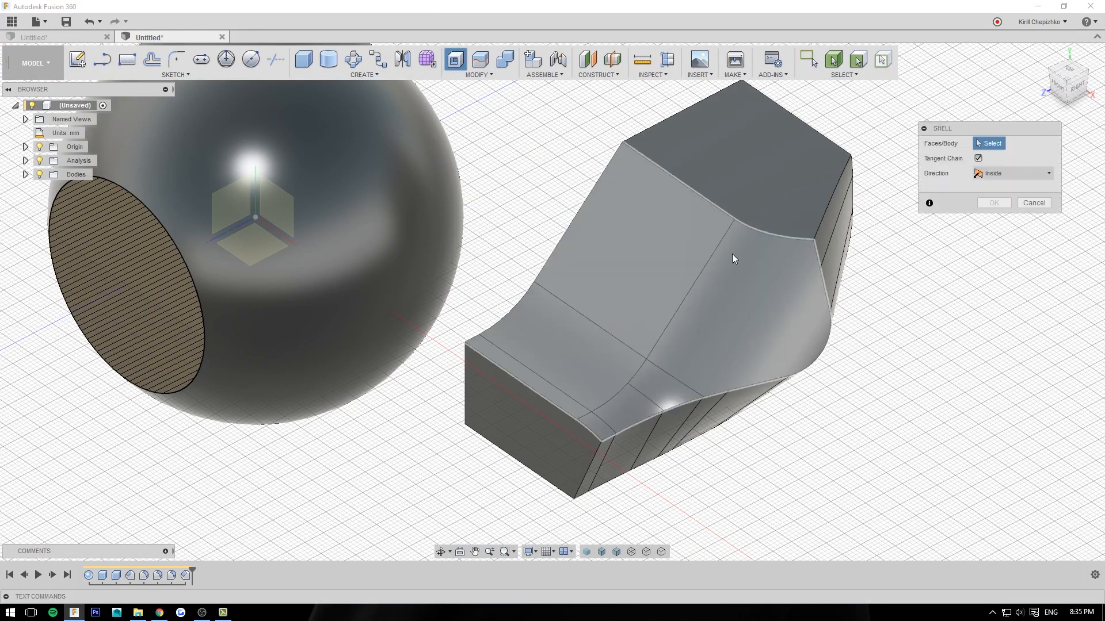
click(1058, 76)
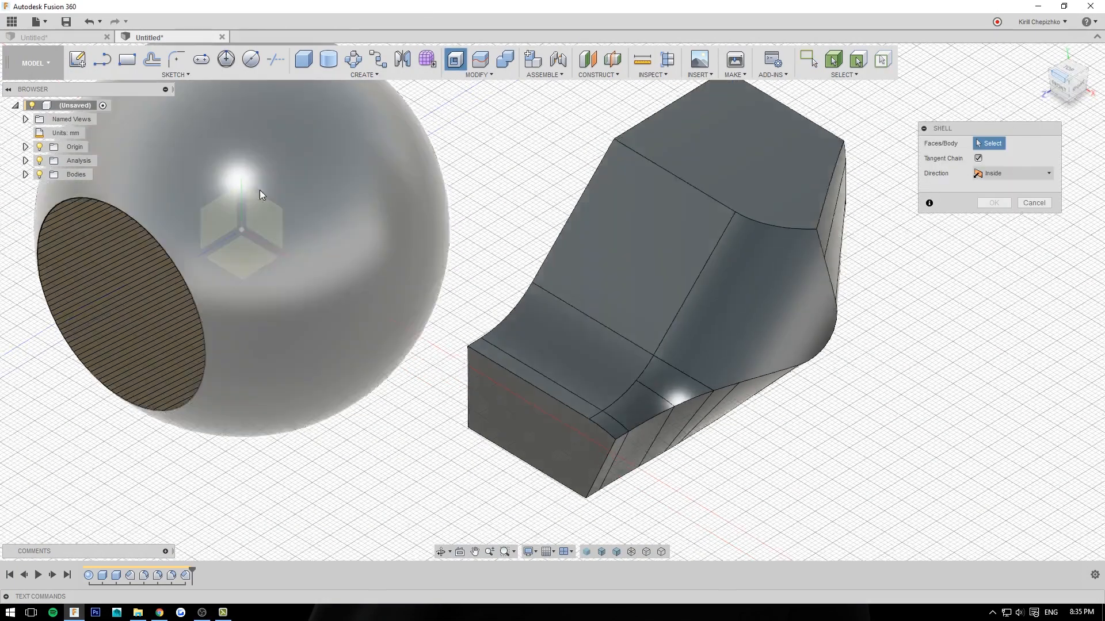
middle_drag(387, 216, 510, 177)
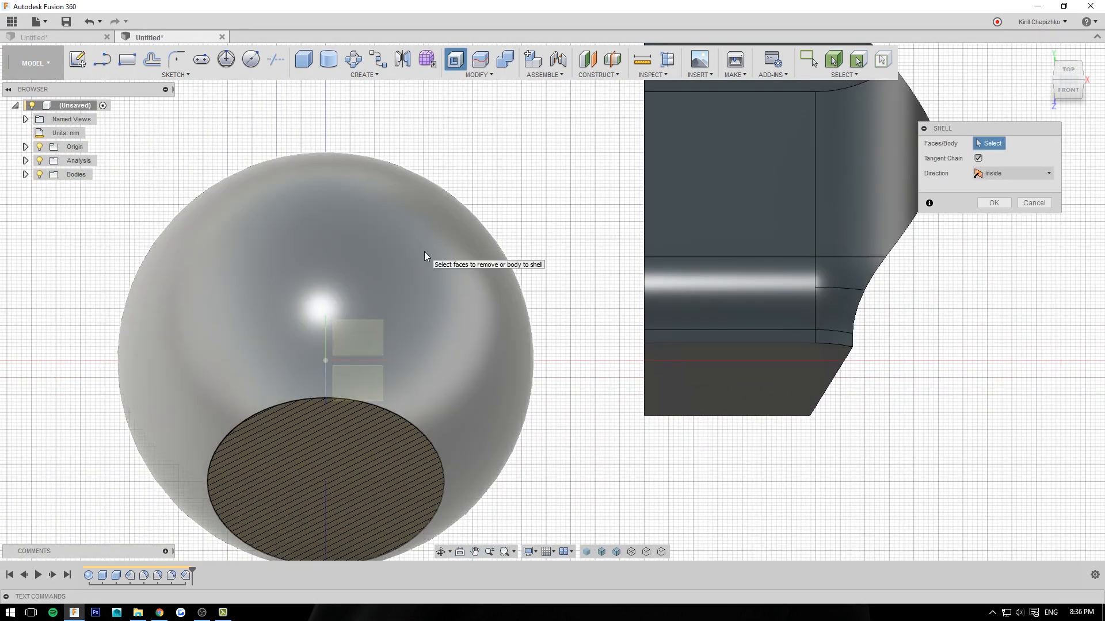
shift+middle_drag(793, 217, 719, 242)
mouse_move(886, 299)
shift+middle_down()
mouse_move(742, 236)
mouse_move(575, 305)
mouse_move(818, 290)
mouse_move(867, 305)
shift+middle_up()
scroll(970, 322, down, 1)
scroll(991, 337, down, 1)
middle_drag(947, 356, 860, 404)
scroll(860, 404, down, 1)
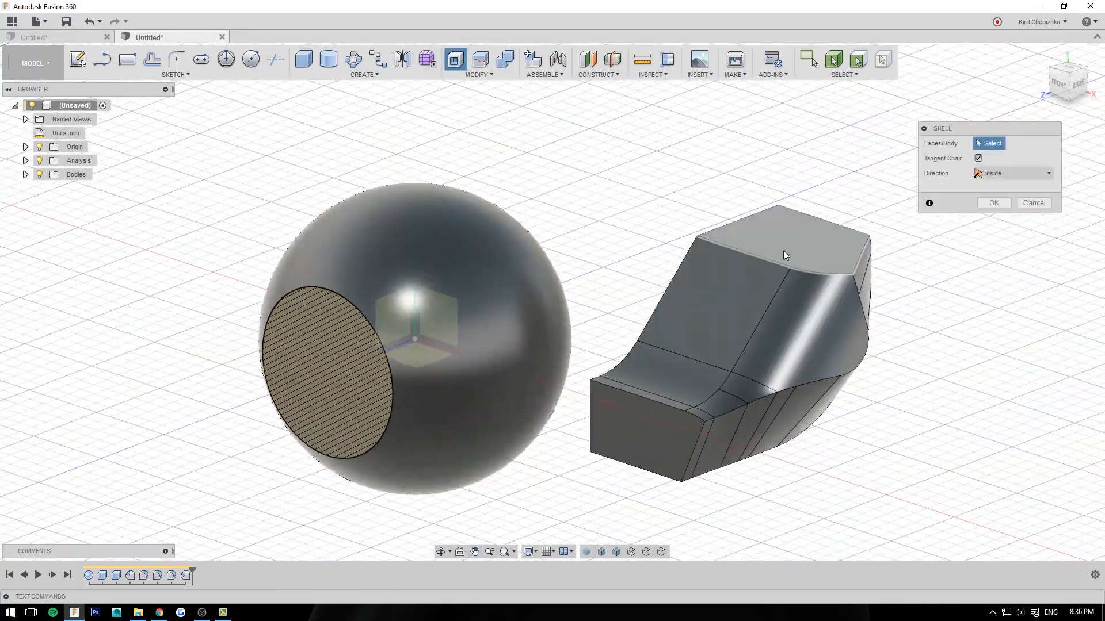
click(806, 255)
scroll(833, 258, up, 3)
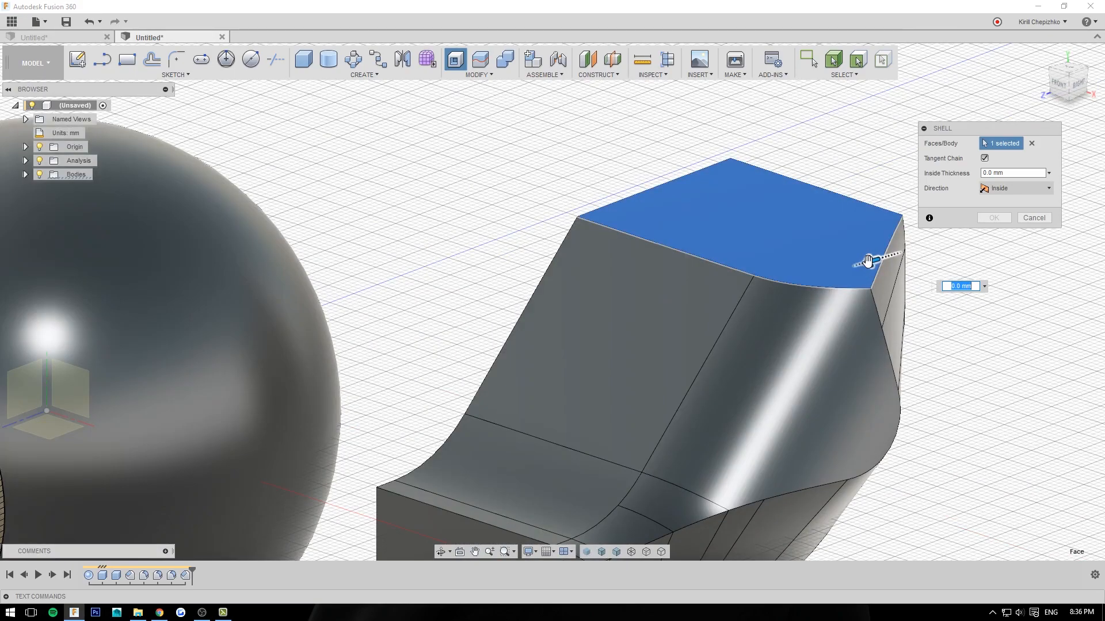
drag(850, 266, 841, 267)
drag(1066, 84, 912, 92)
shift+middle_drag(552, 254, 835, 276)
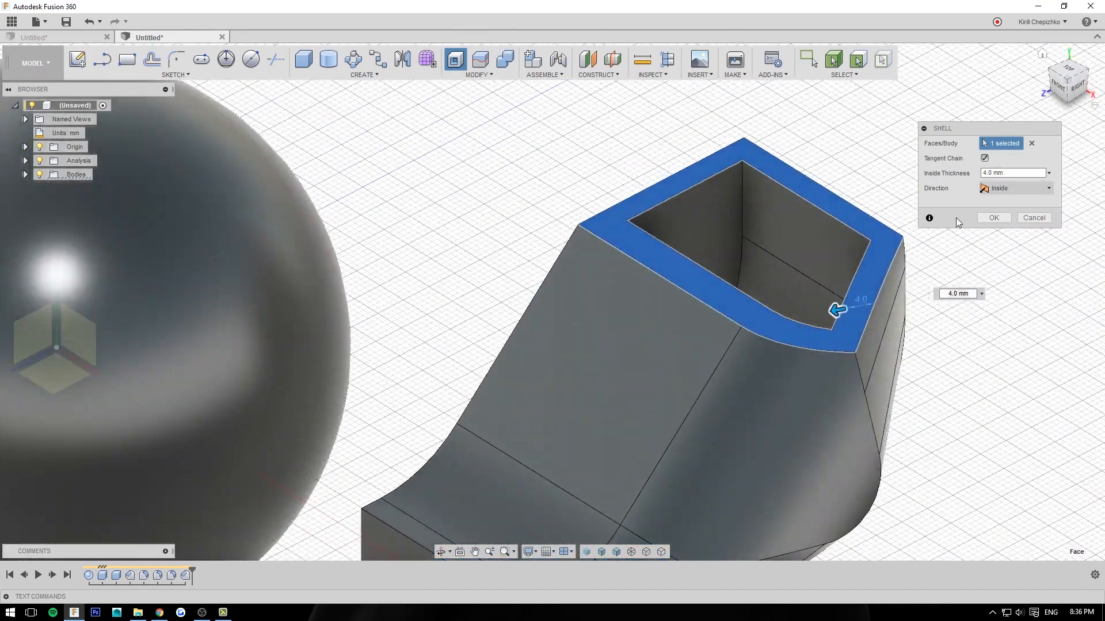
middle_drag(942, 351, 945, 313)
scroll(944, 313, down, 1)
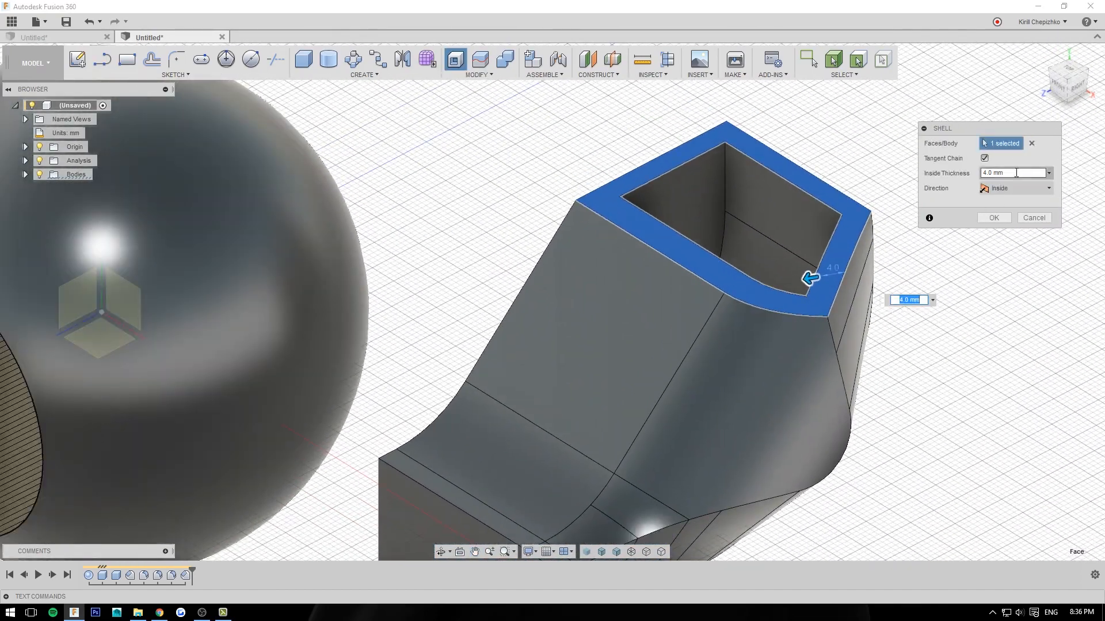
Try opening the shell at the block's flat front end face instead, inspect the hollow interior, and cancel the Shell
click(1032, 144)
scroll(974, 328, down, 2)
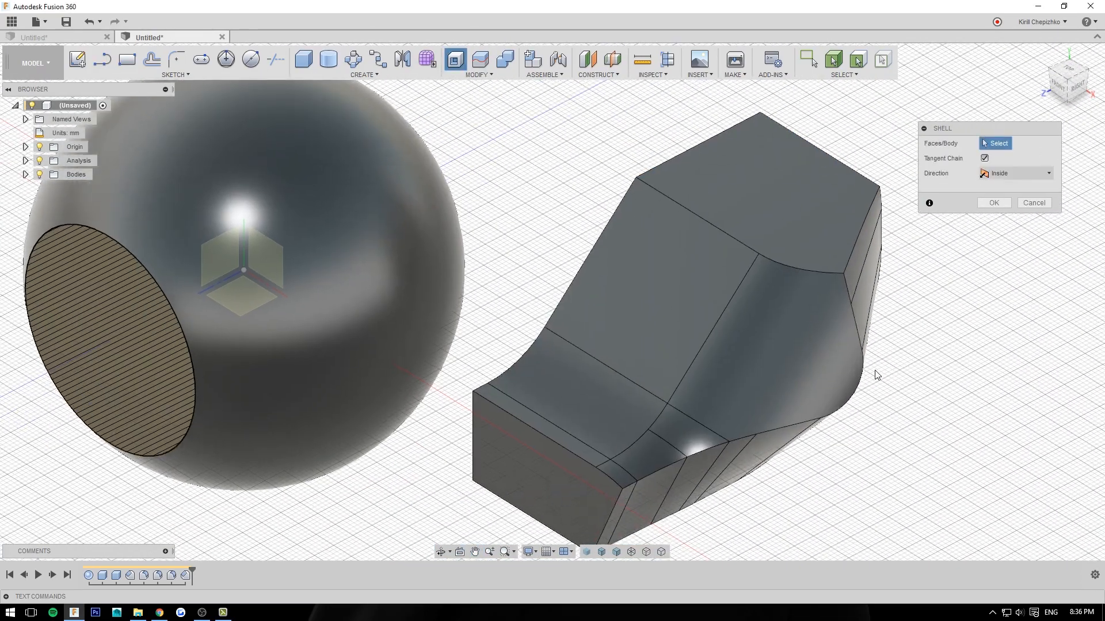
middle_drag(849, 456, 902, 341)
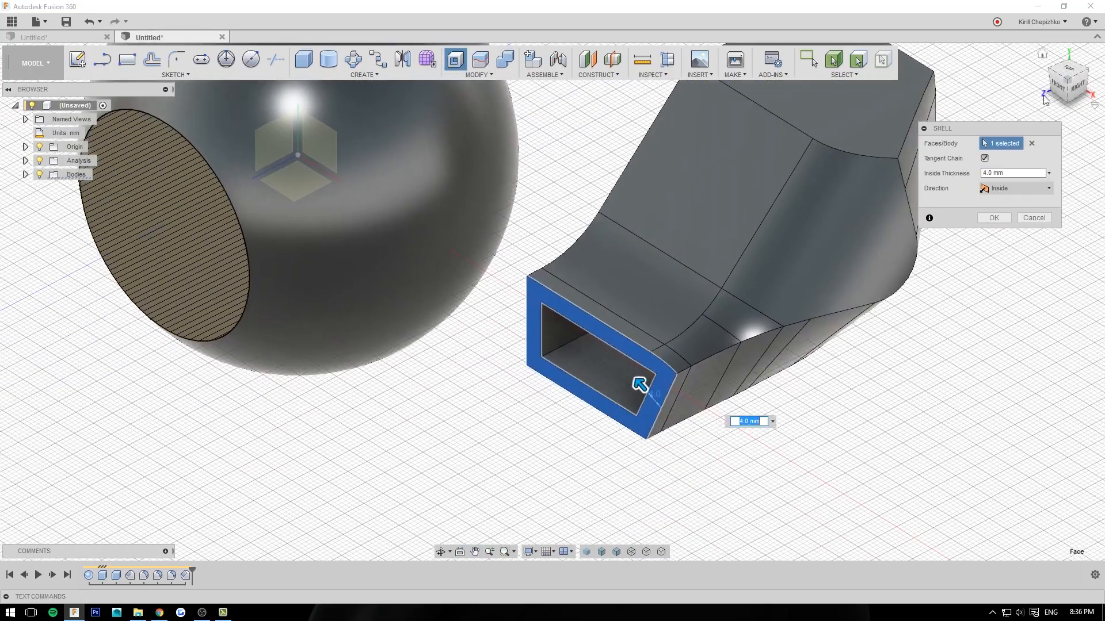
drag(1069, 82, 1095, 55)
shift+middle_drag(733, 286, 668, 309)
shift+middle_drag(913, 403, 846, 473)
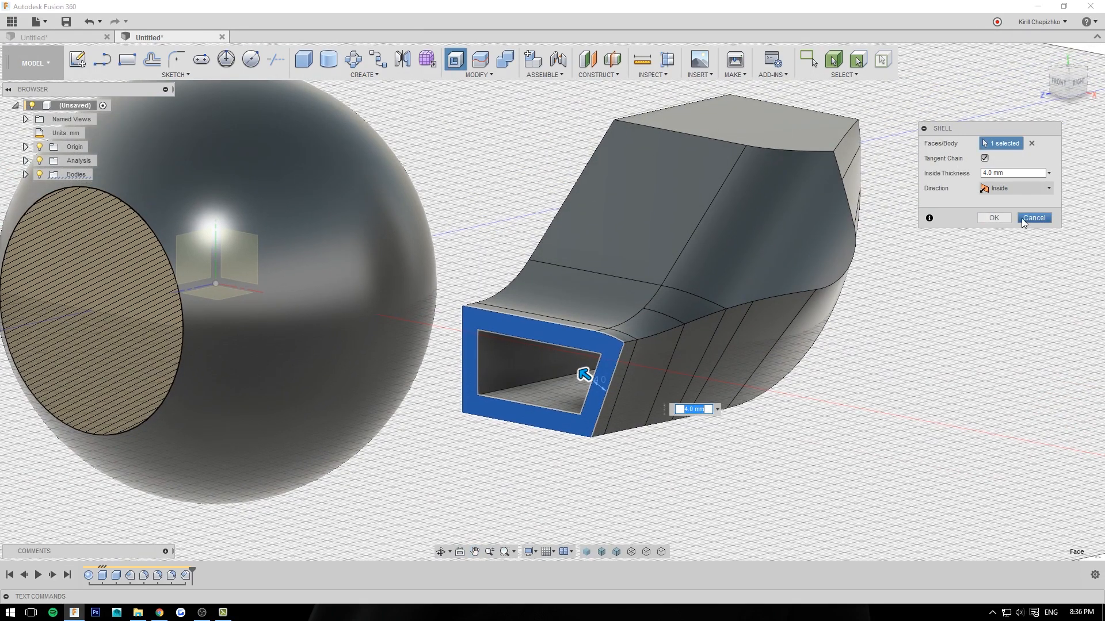
click(1022, 220)
Try a Shell that removes the sloped tangent face chain with a 15 mm inside thickness, and cancel the command
click(457, 61)
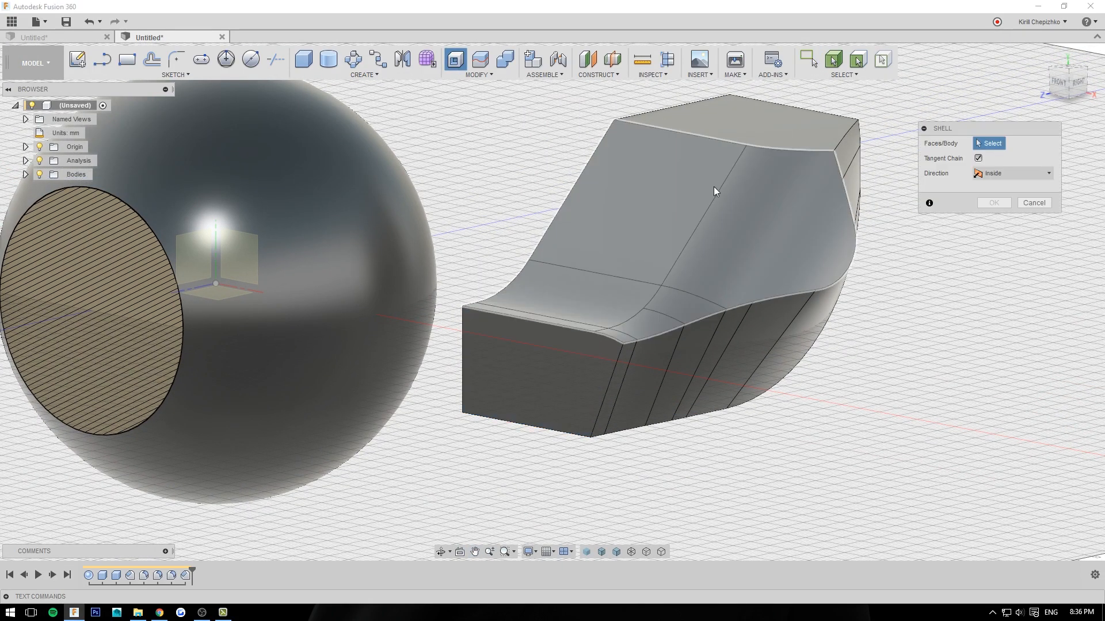
click(785, 205)
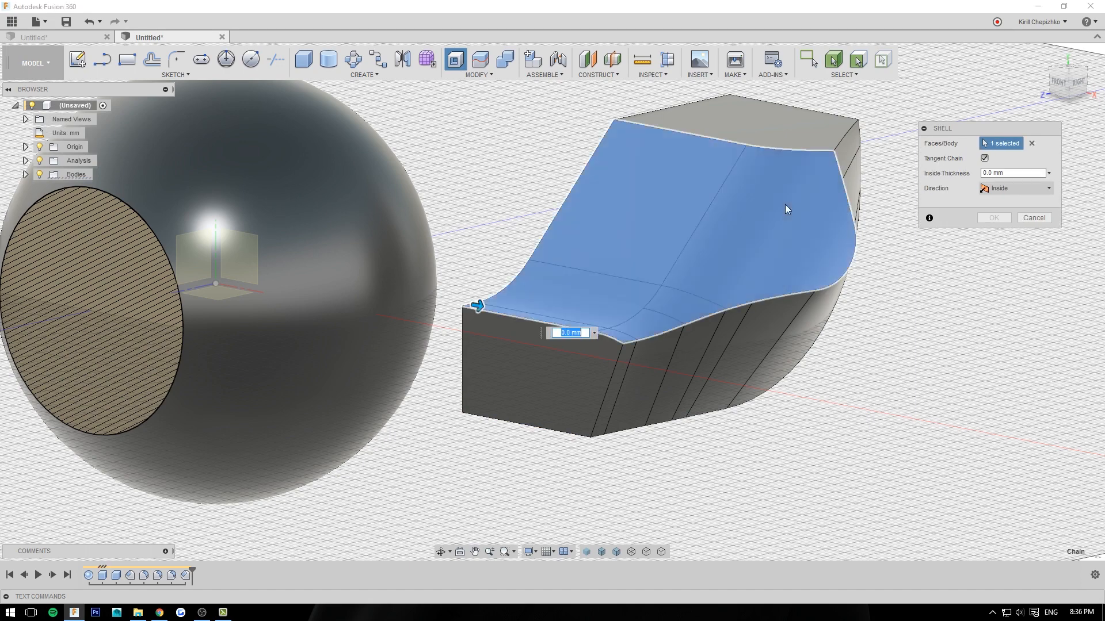
scroll(430, 330, up, 5)
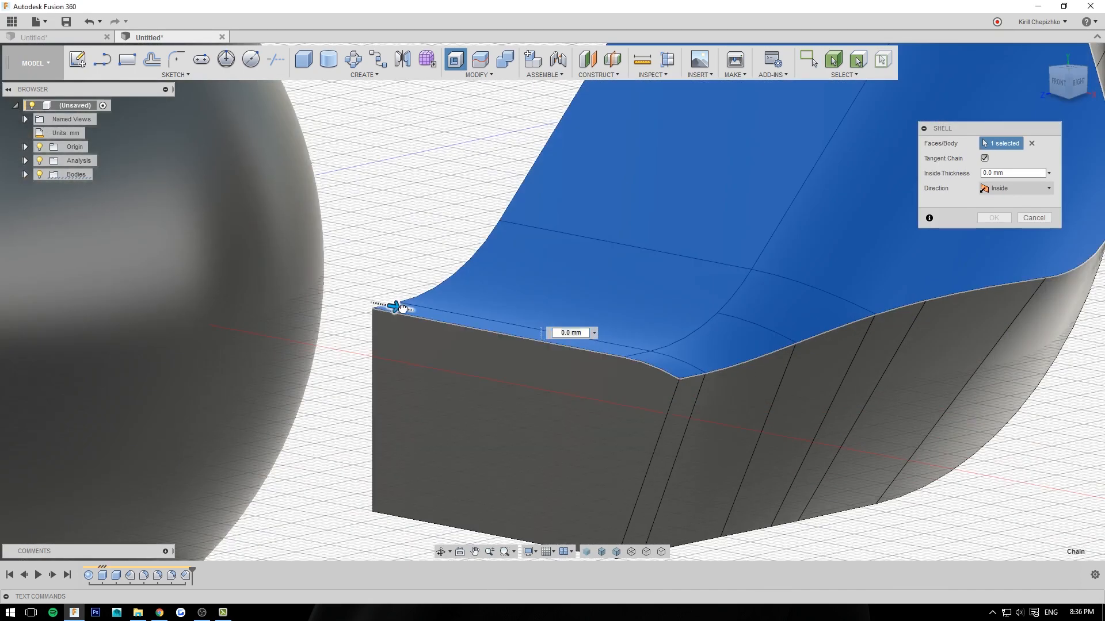
drag(396, 307, 466, 305)
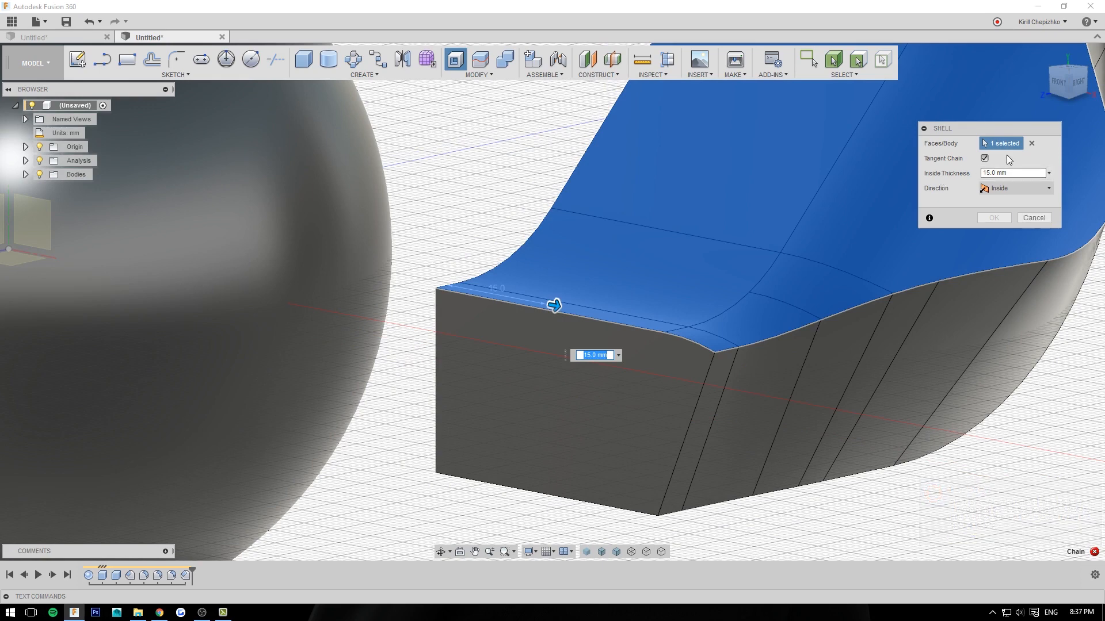
click(1047, 220)
scroll(860, 381, down, 5)
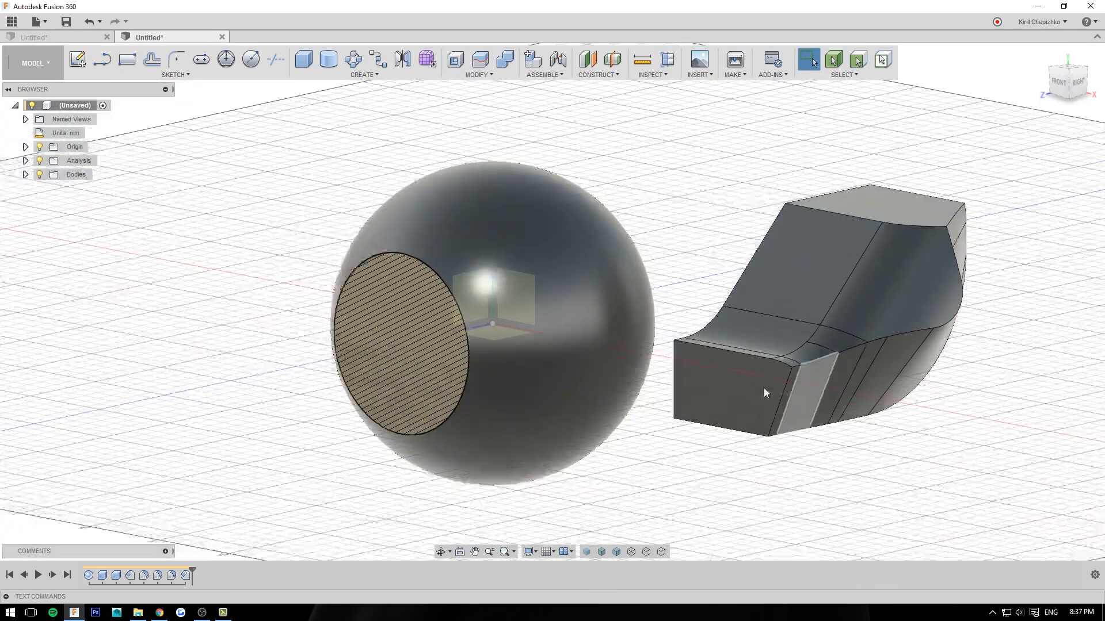
scroll(764, 387, down, 1)
middle_drag(704, 379, 605, 344)
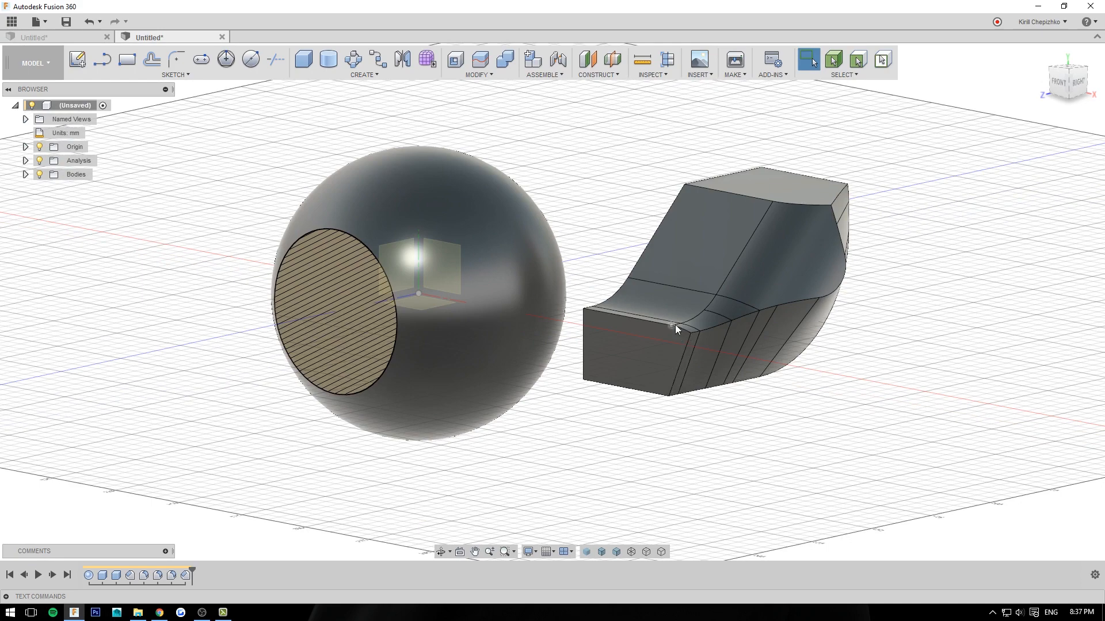
scroll(765, 431, up, 2)
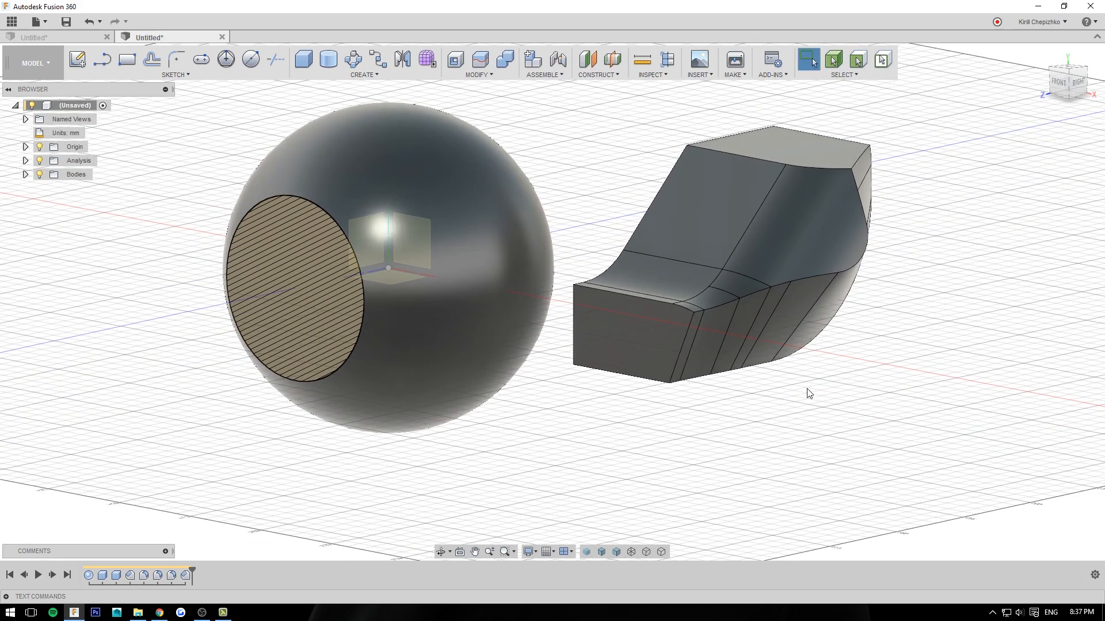
middle_drag(635, 406, 632, 440)
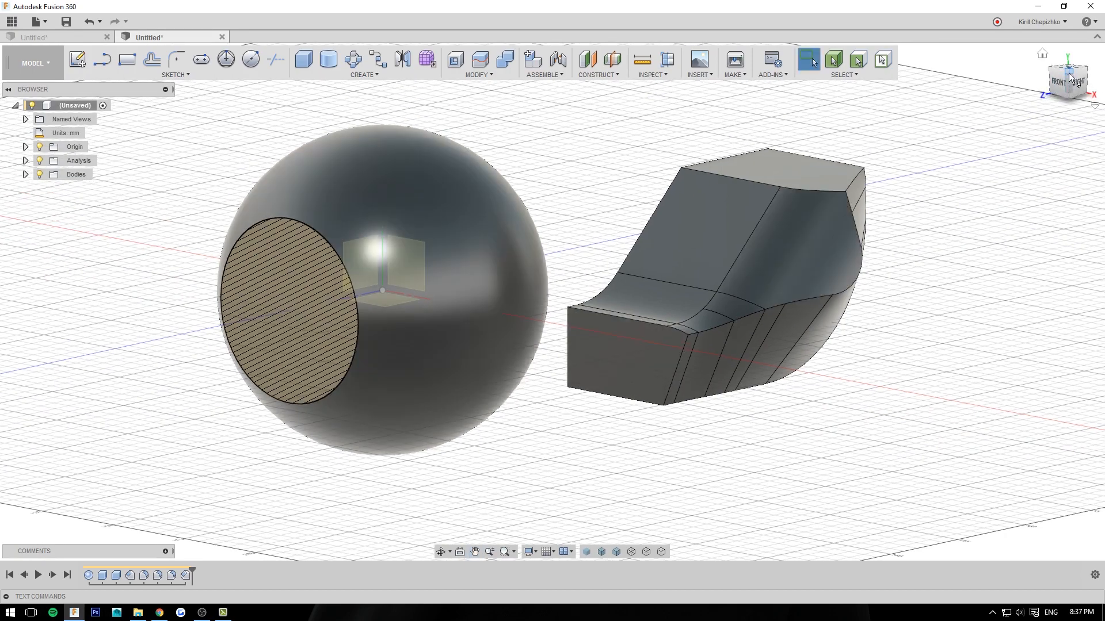
mouse_move(1075, 85)
mouse_down()
mouse_move(1054, 97)
mouse_move(1075, 85)
mouse_up()
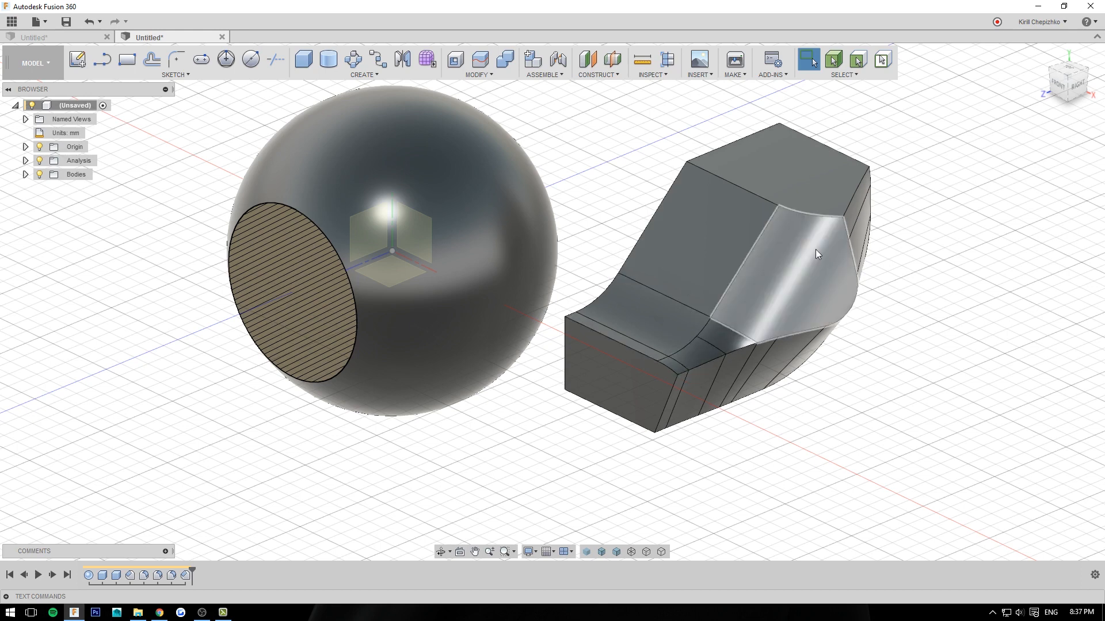
drag(1080, 84, 1062, 71)
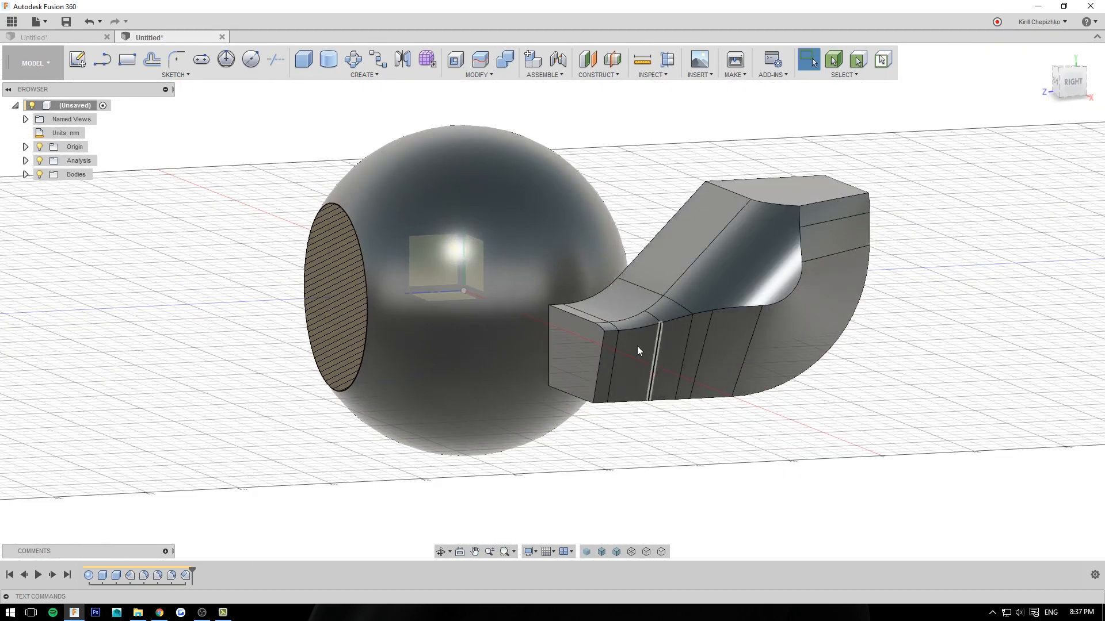
drag(1073, 79, 1091, 89)
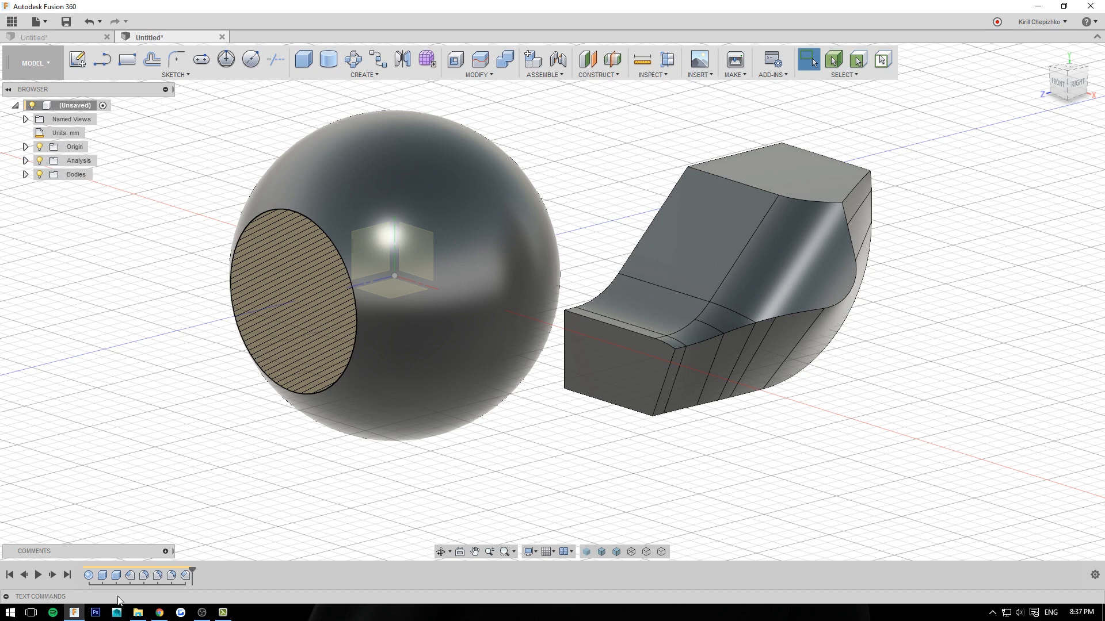
Highlight Chamfer2, Fillet3 and Fillet2 one after another to examine which faces of the block each feature covers
click(185, 576)
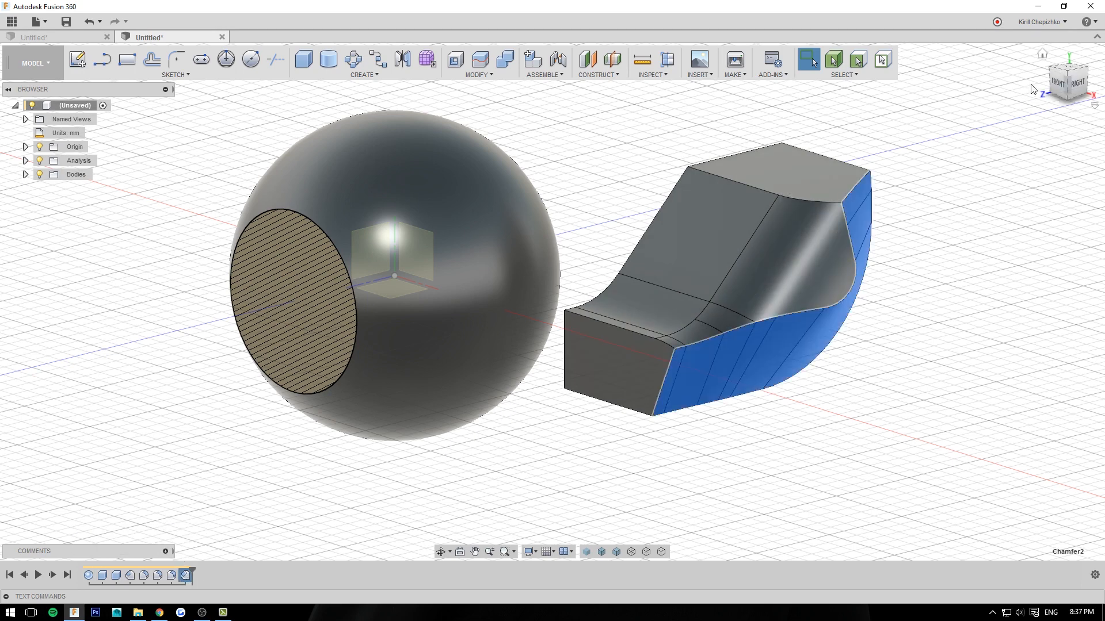
mouse_move(1060, 84)
mouse_down()
mouse_move(944, 57)
mouse_move(1021, 65)
mouse_move(1054, 93)
mouse_up()
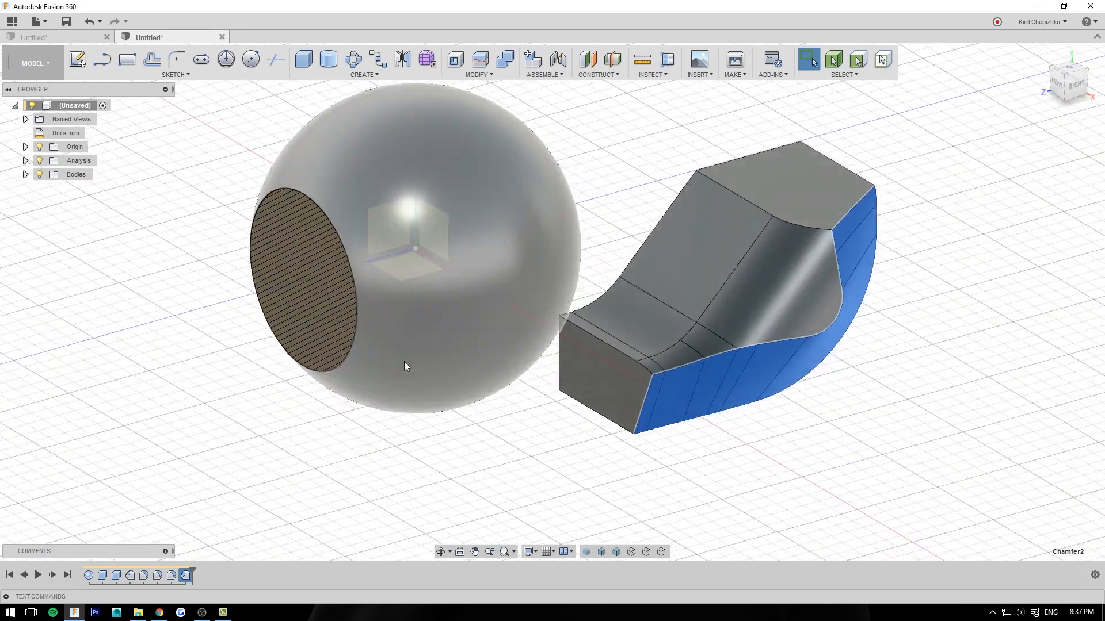
click(169, 575)
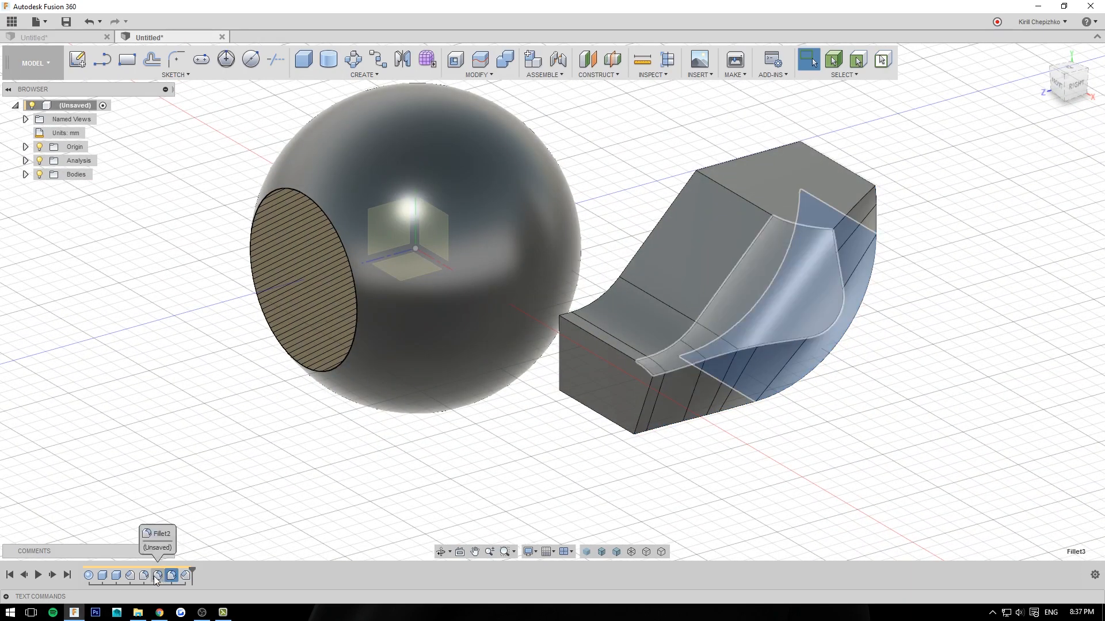
mouse_move(1069, 85)
mouse_down()
mouse_move(998, 56)
mouse_move(1036, 68)
mouse_up()
click(157, 577)
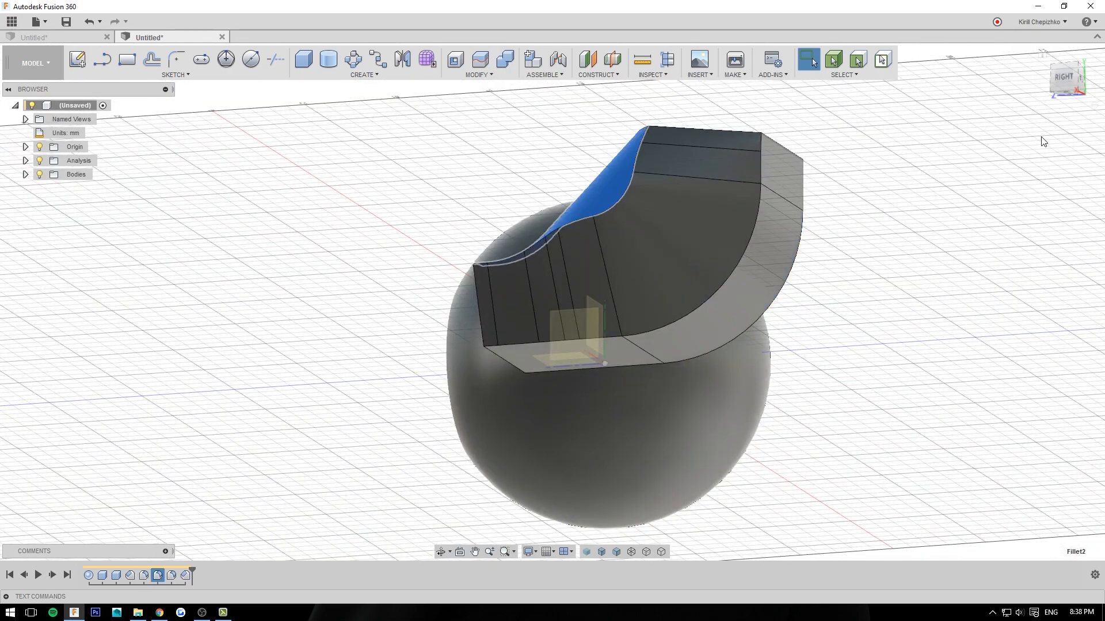
click(1043, 52)
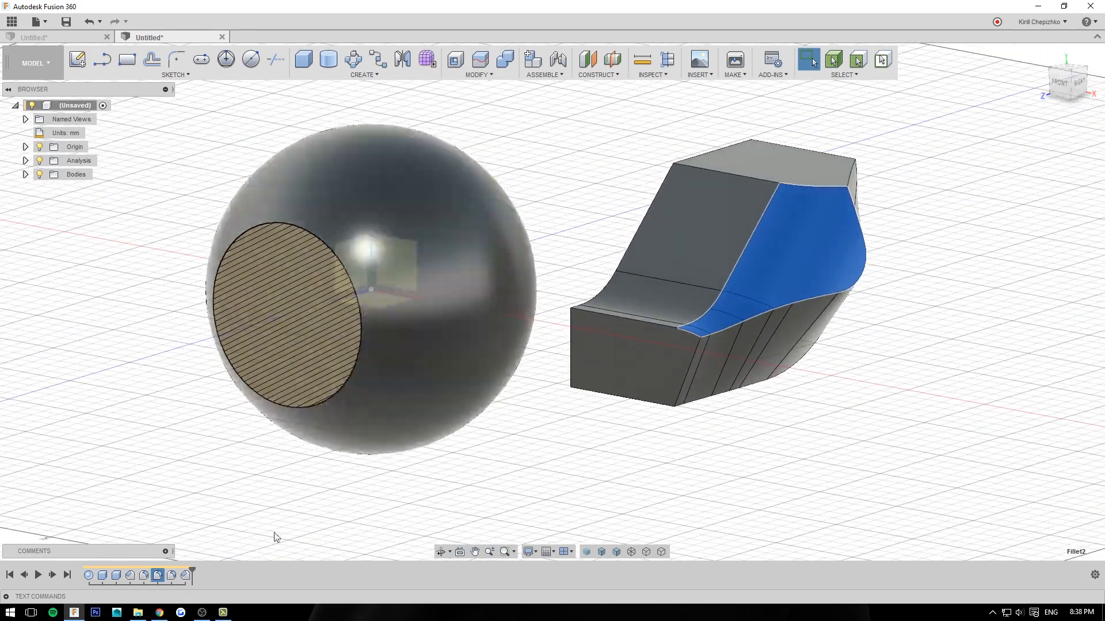
Delete the Fillet2 feature from the block's timeline despite its dependent features, and view the changed block
right_click(156, 575)
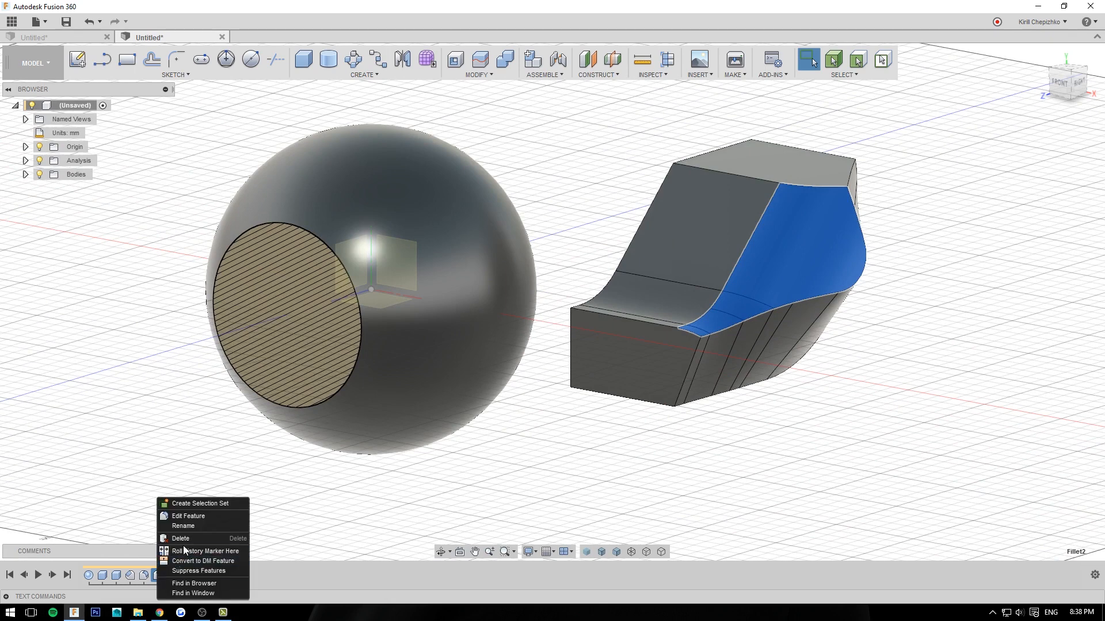
click(181, 538)
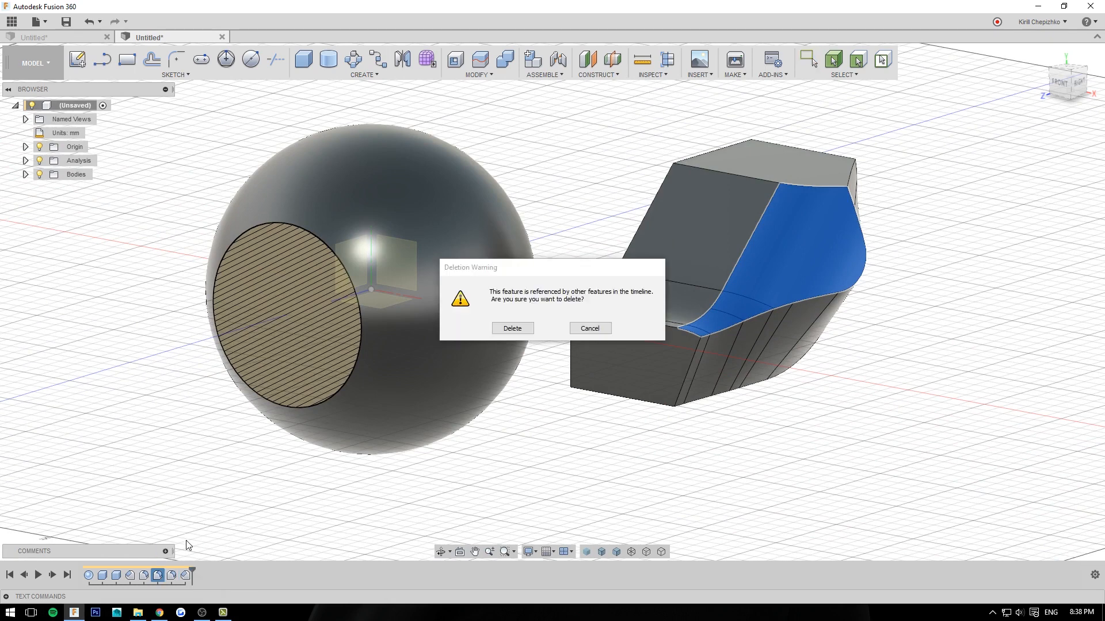
click(505, 332)
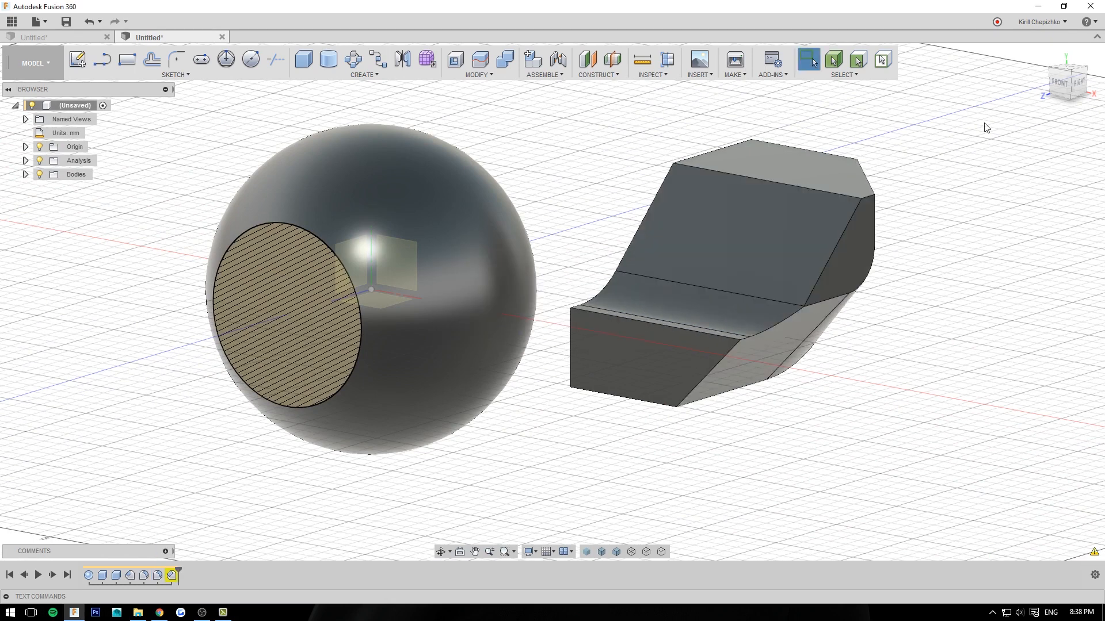
mouse_move(1059, 83)
mouse_down()
mouse_move(955, 83)
mouse_move(1013, 79)
mouse_up()
drag(854, 183, 900, 182)
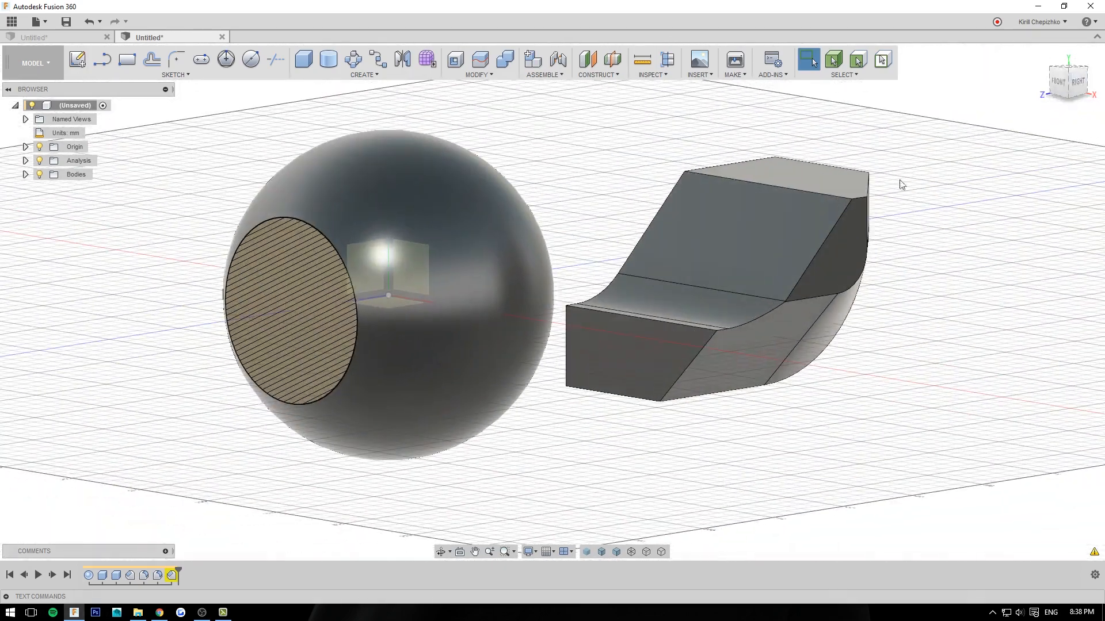
Delete the Chamfer2 feature flagged in the timeline, and view the simplified block from the front
mouse_move(169, 577)
click(170, 569)
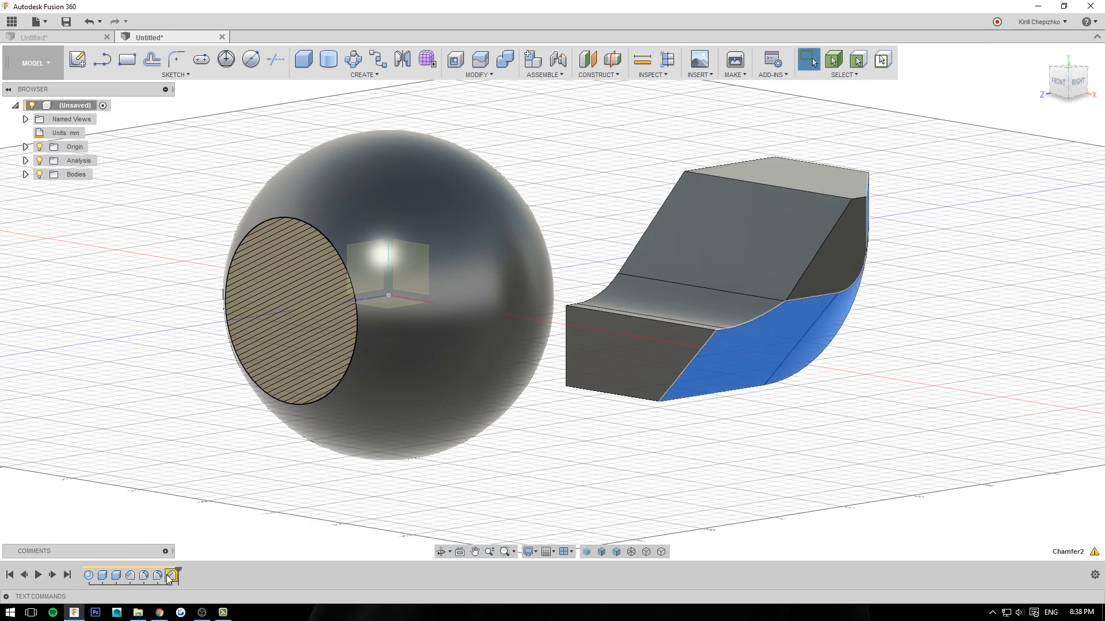
right_click(168, 575)
click(192, 529)
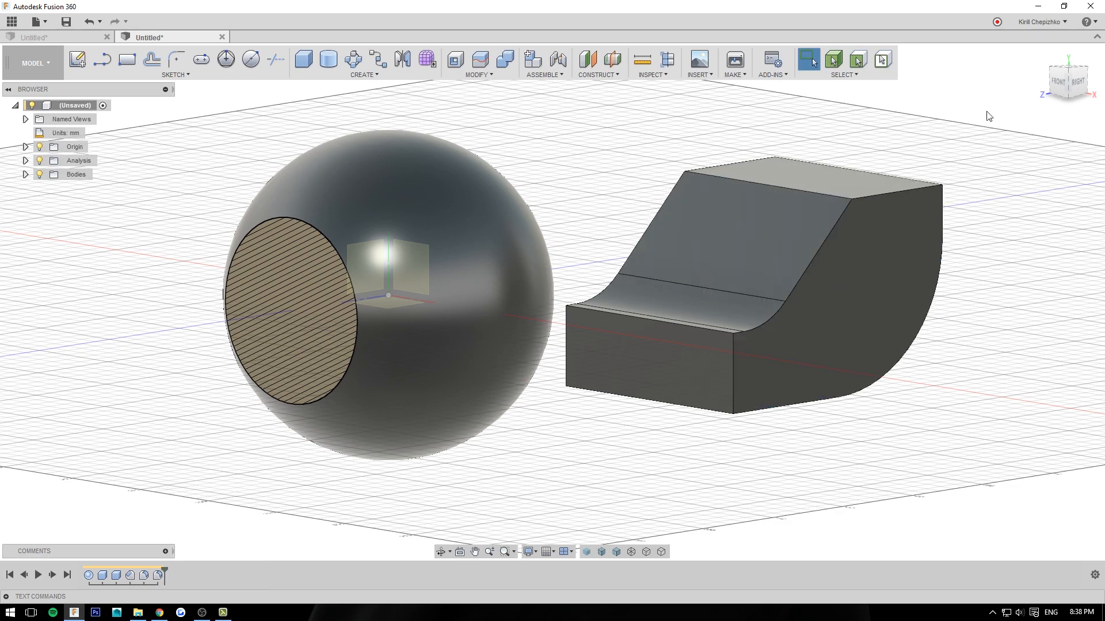
drag(1067, 84, 1027, 98)
mouse_move(955, 155)
mouse_down()
mouse_move(987, 138)
mouse_move(1018, 170)
mouse_up()
scroll(1018, 172, down, 1)
middle_drag(1017, 171, 941, 236)
scroll(940, 236, up, 1)
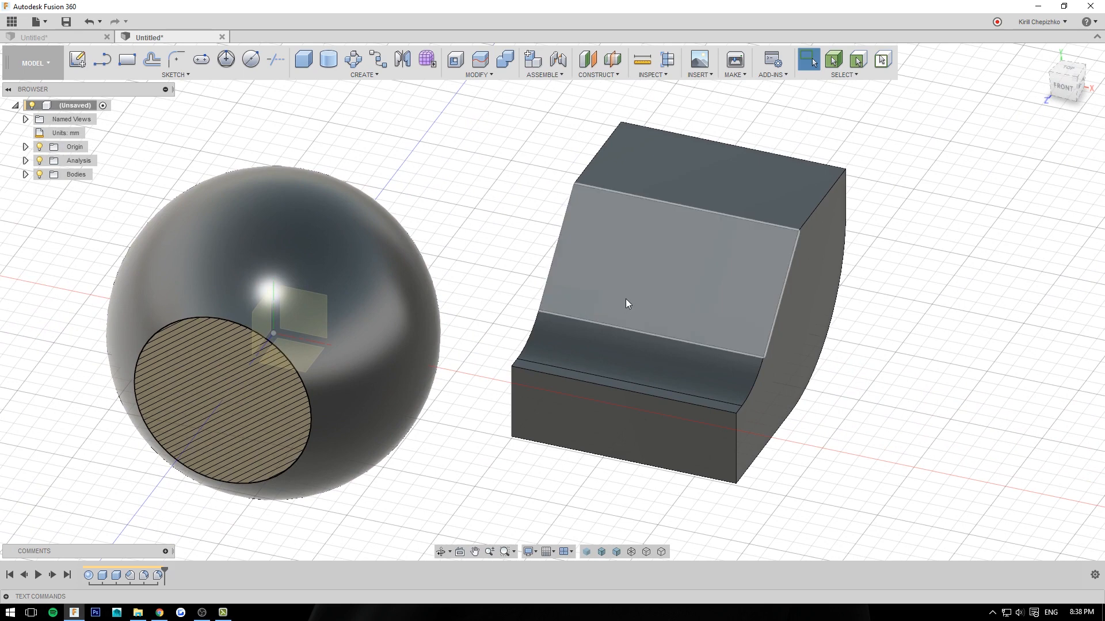
Try the Remove command on the block body, Body2, and undo the removal
click(25, 174)
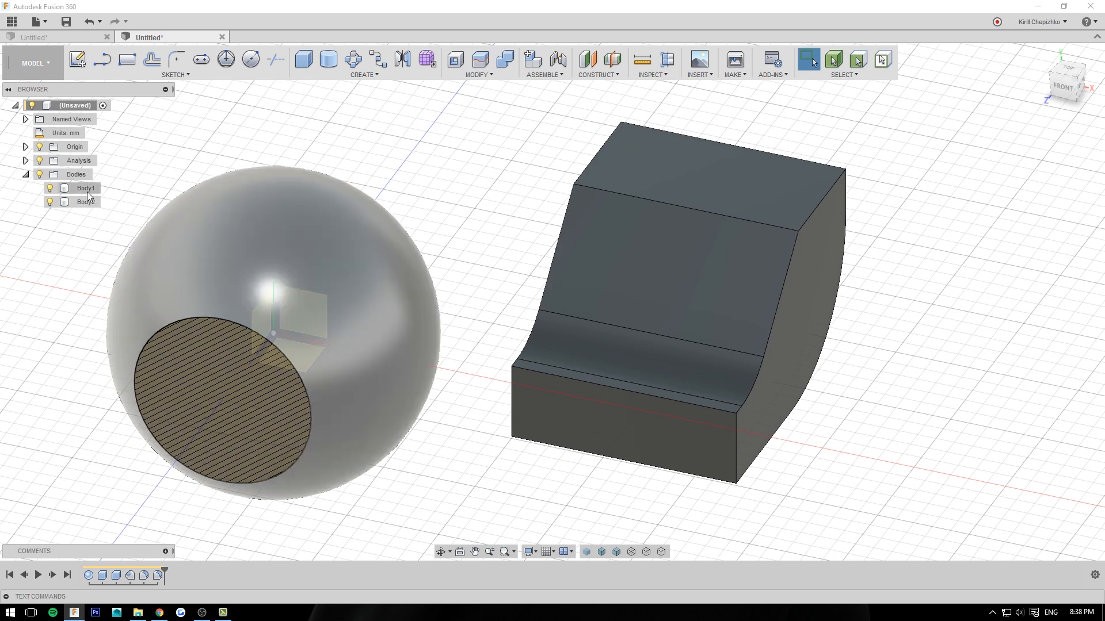
click(84, 202)
right_click(82, 201)
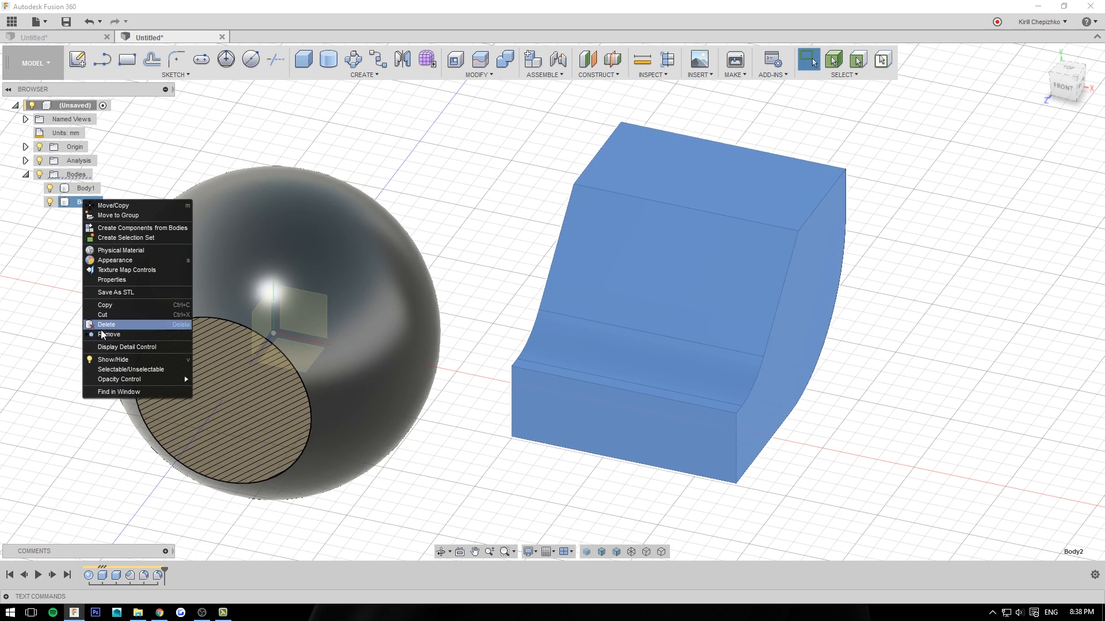
click(168, 333)
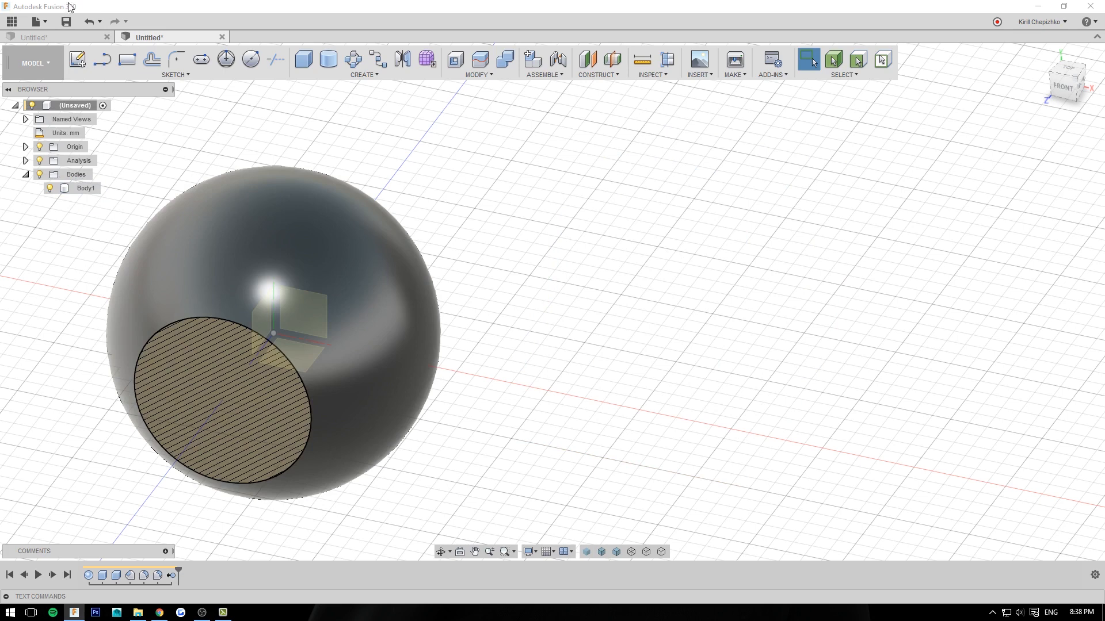
click(89, 21)
Try the Delete command on the block body, Body2, and cancel the deletion
right_click(79, 202)
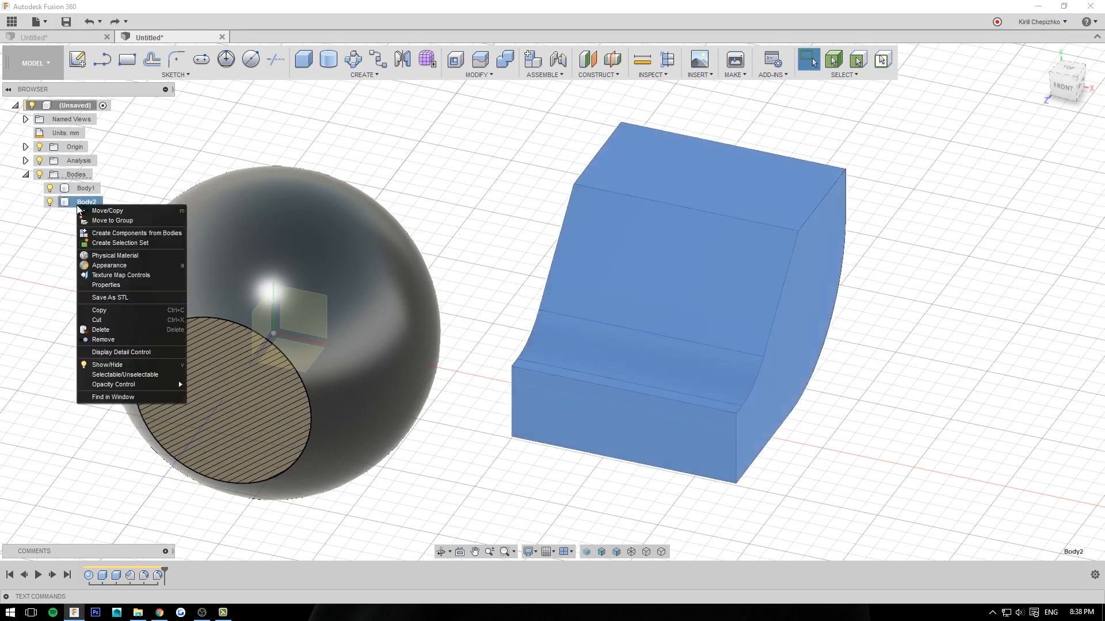
click(99, 330)
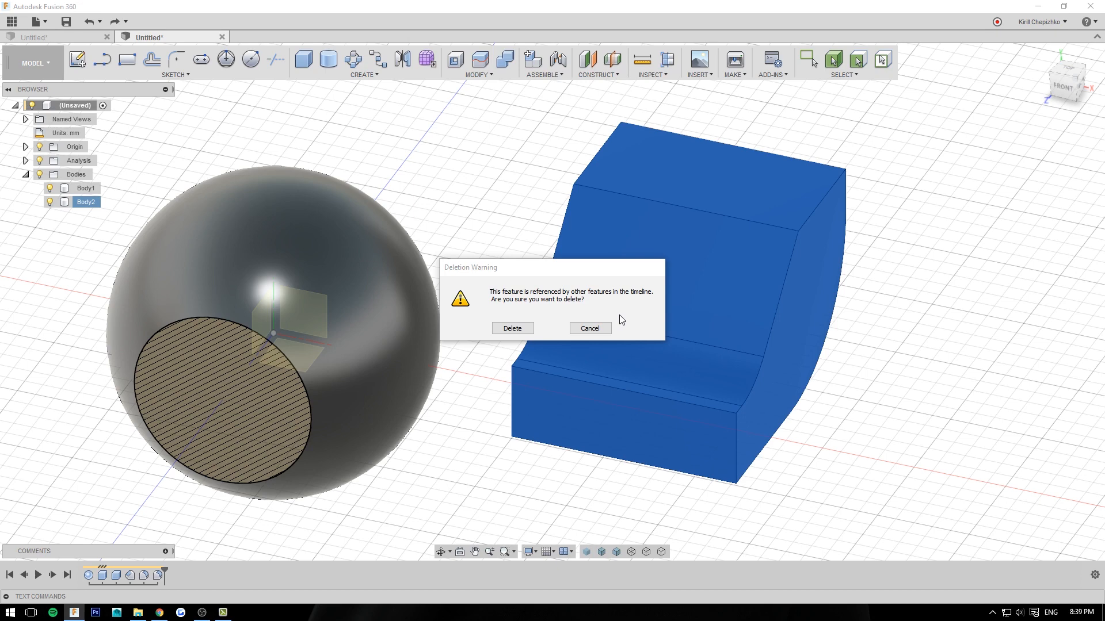
click(592, 331)
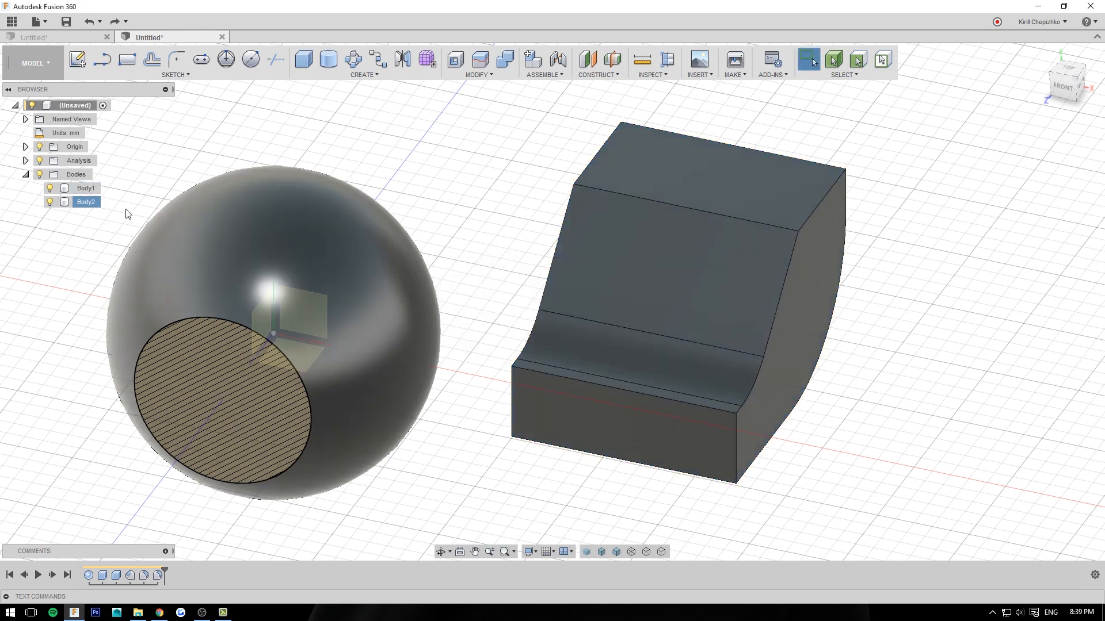
Remove the block body, Body2, from the design while keeping its features in the timeline
right_click(94, 202)
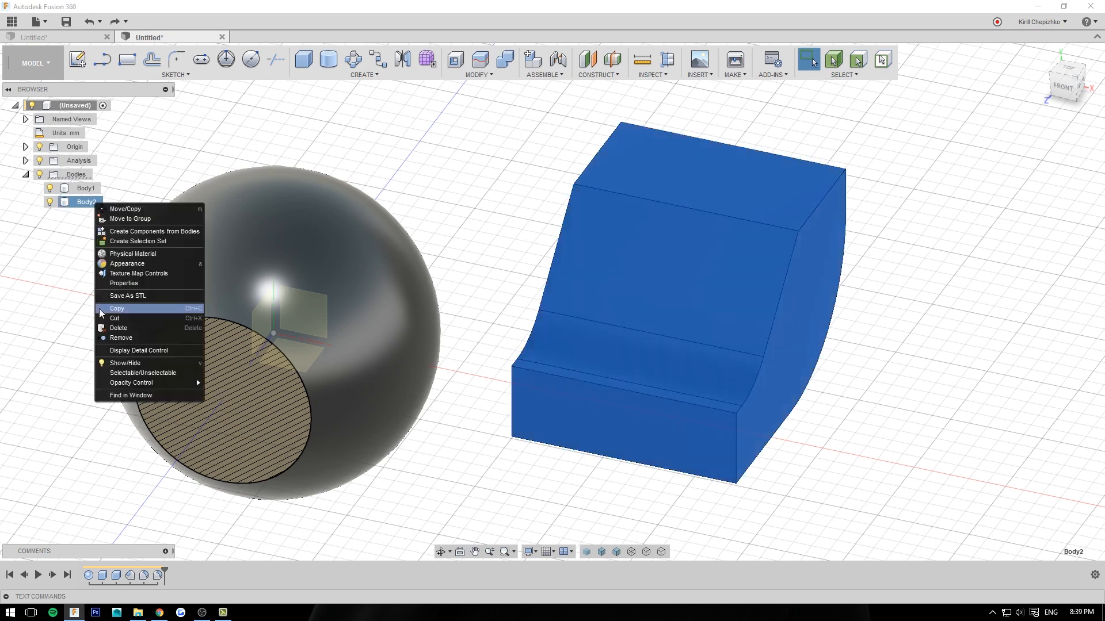
click(123, 337)
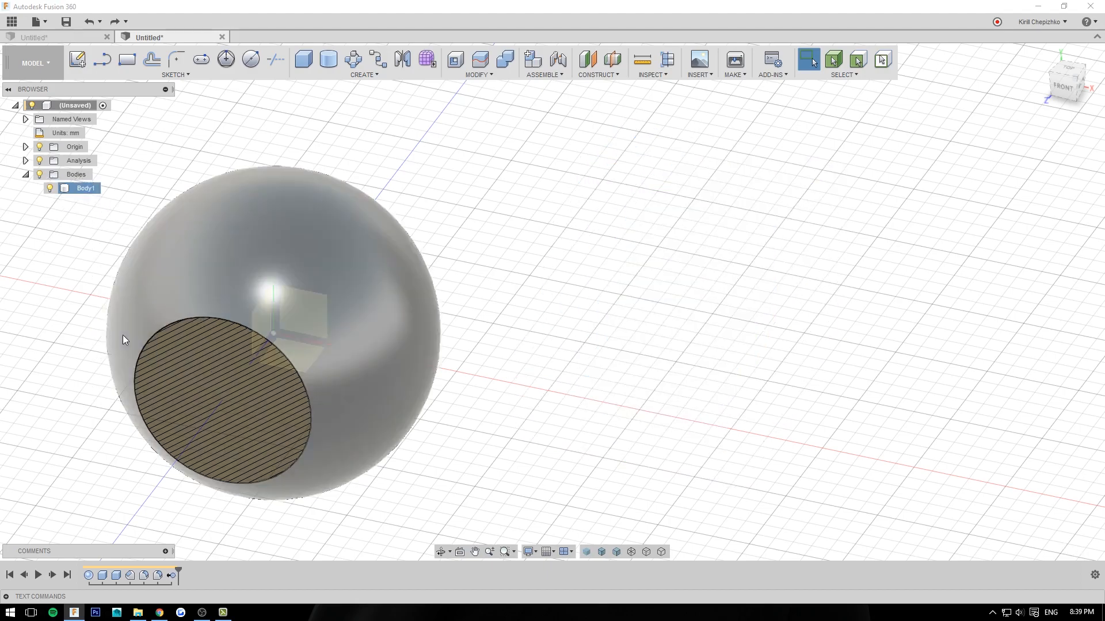